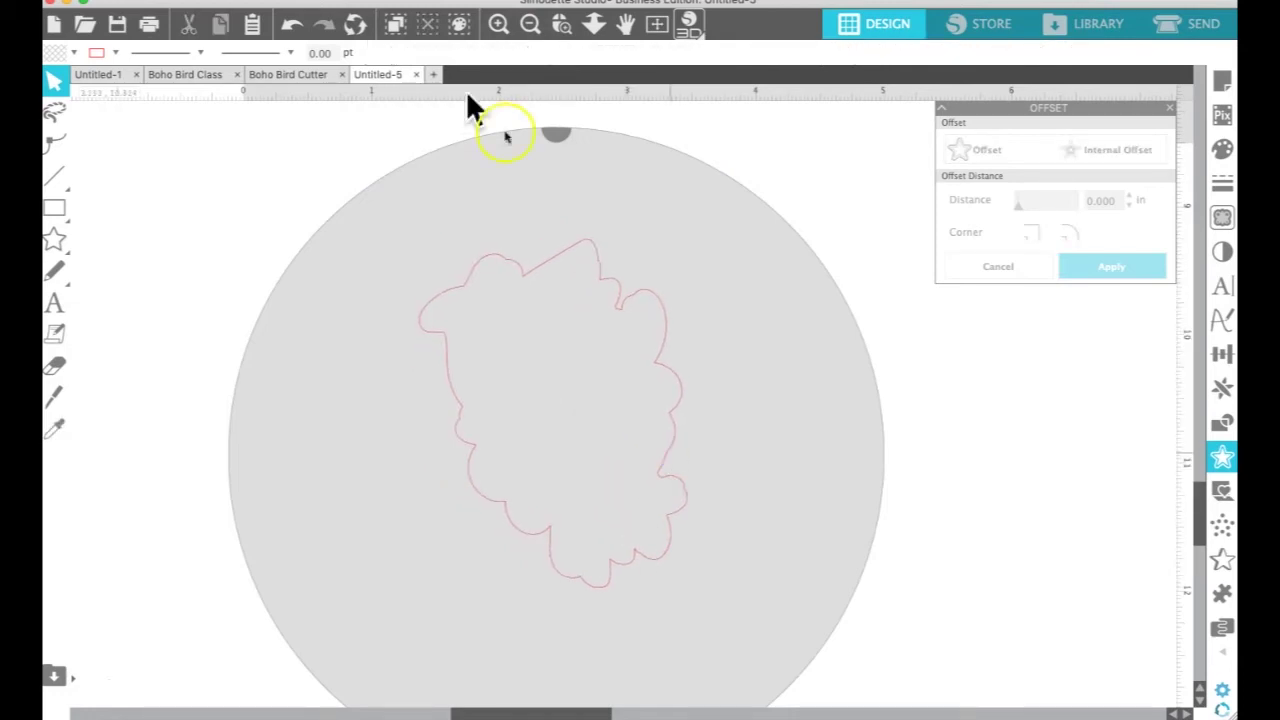
Save the bird outline design in Silhouette Studio under the new name 'Boho Bird 2'
click(207, 2)
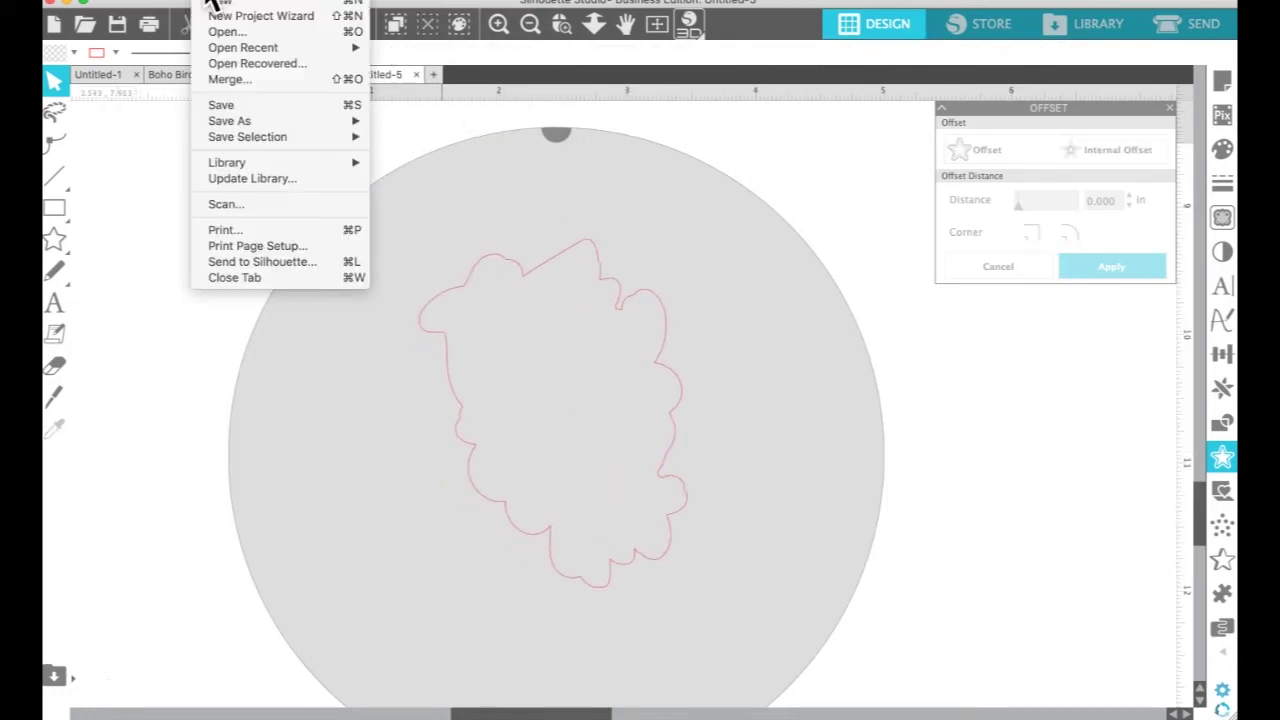
click(230, 106)
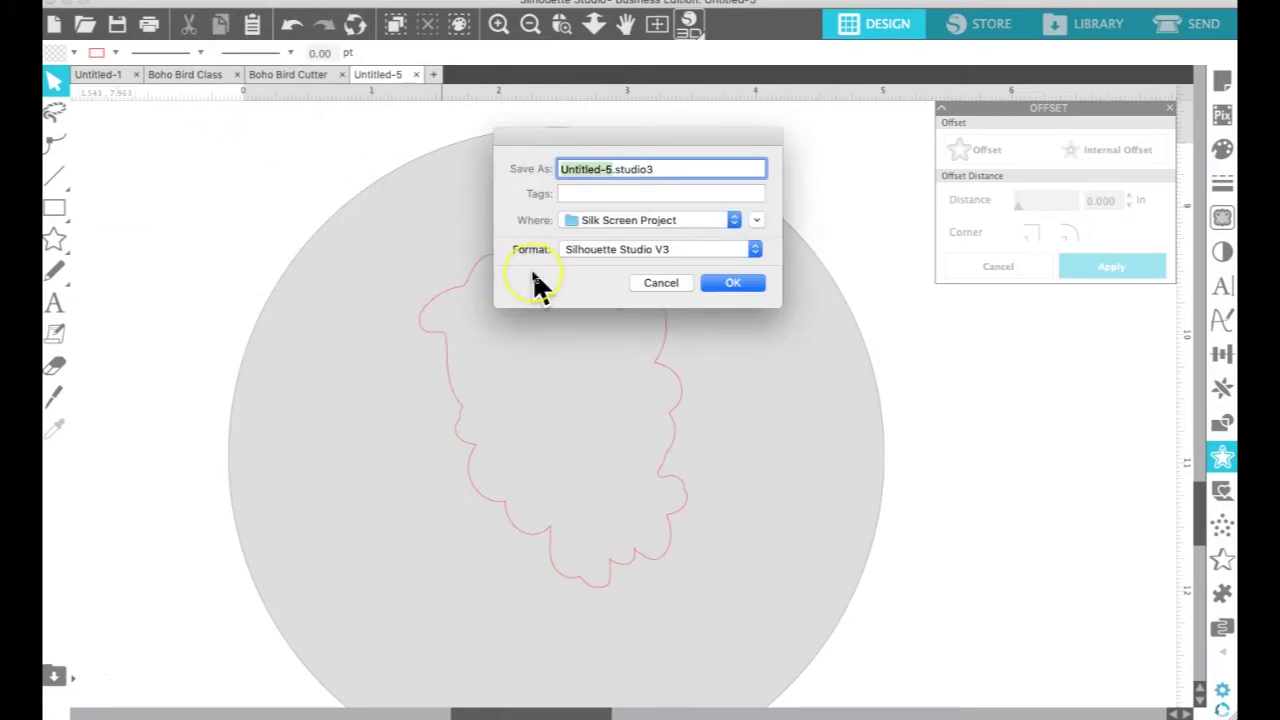
text(Boho Bird 2)
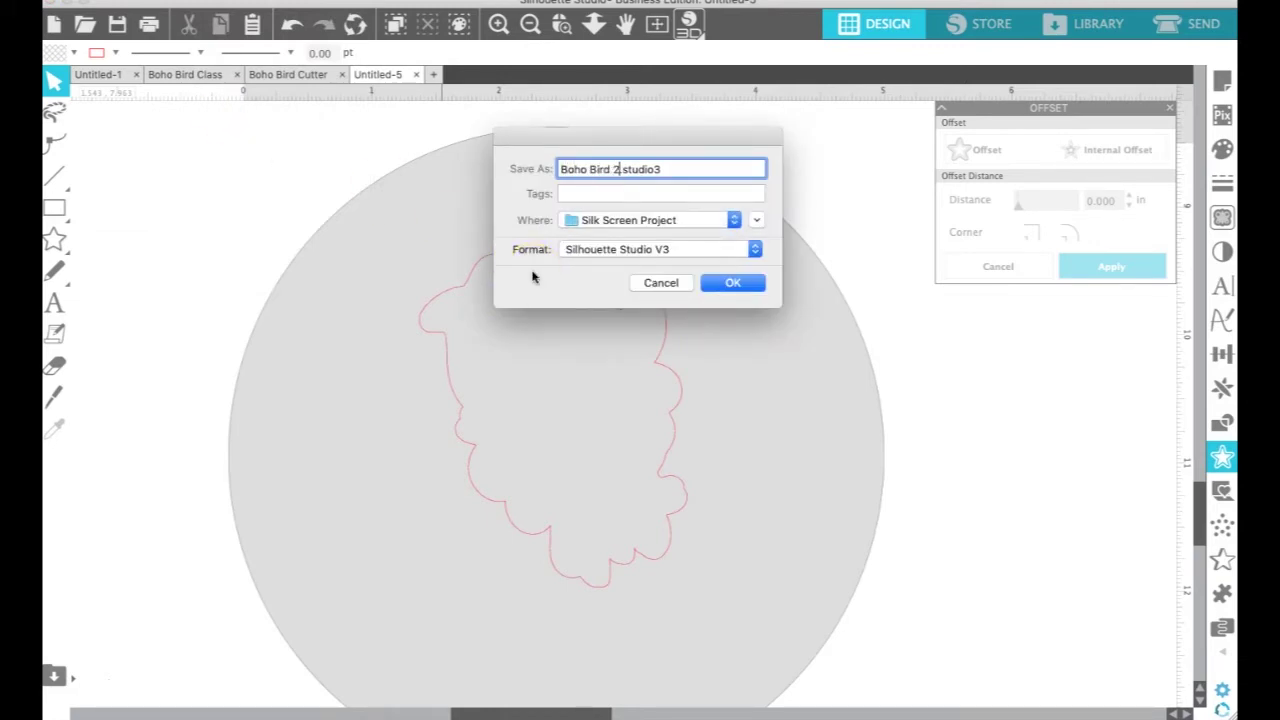
click(733, 286)
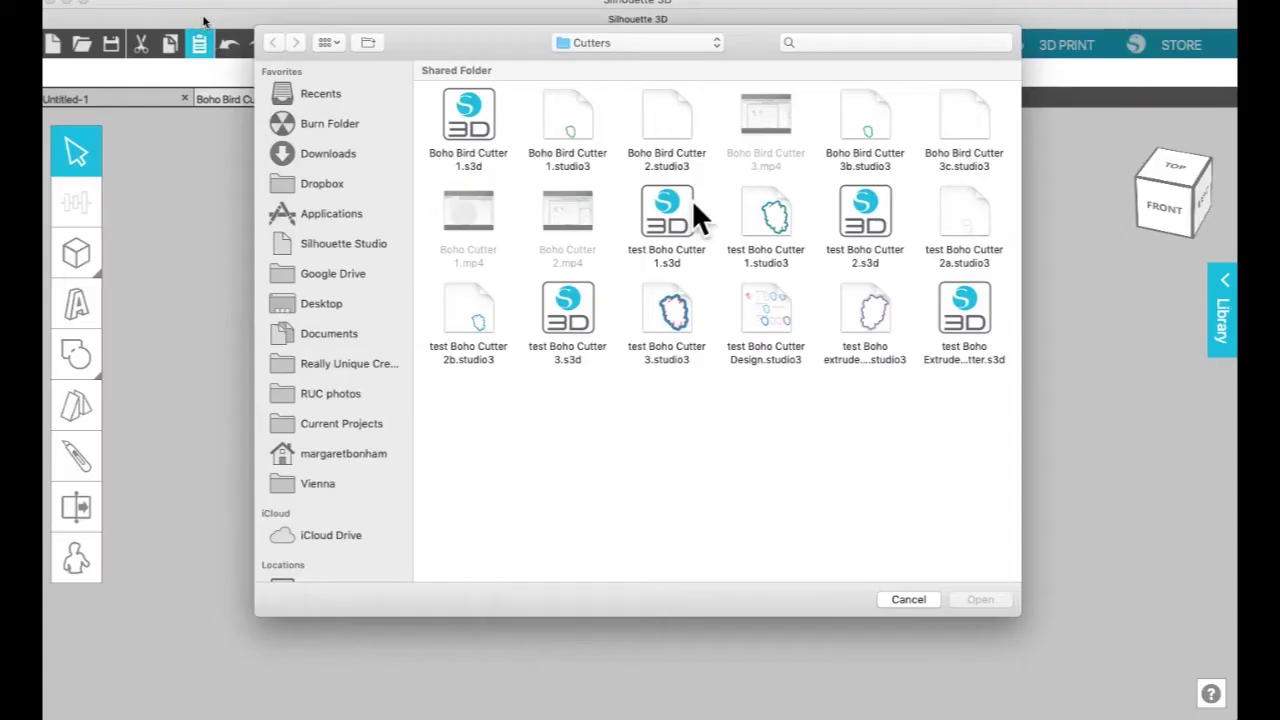
Import Boho Bird Cutter 2.studio3 as a Cookie Cutter, view it from Top, and deselect it
click(658, 110)
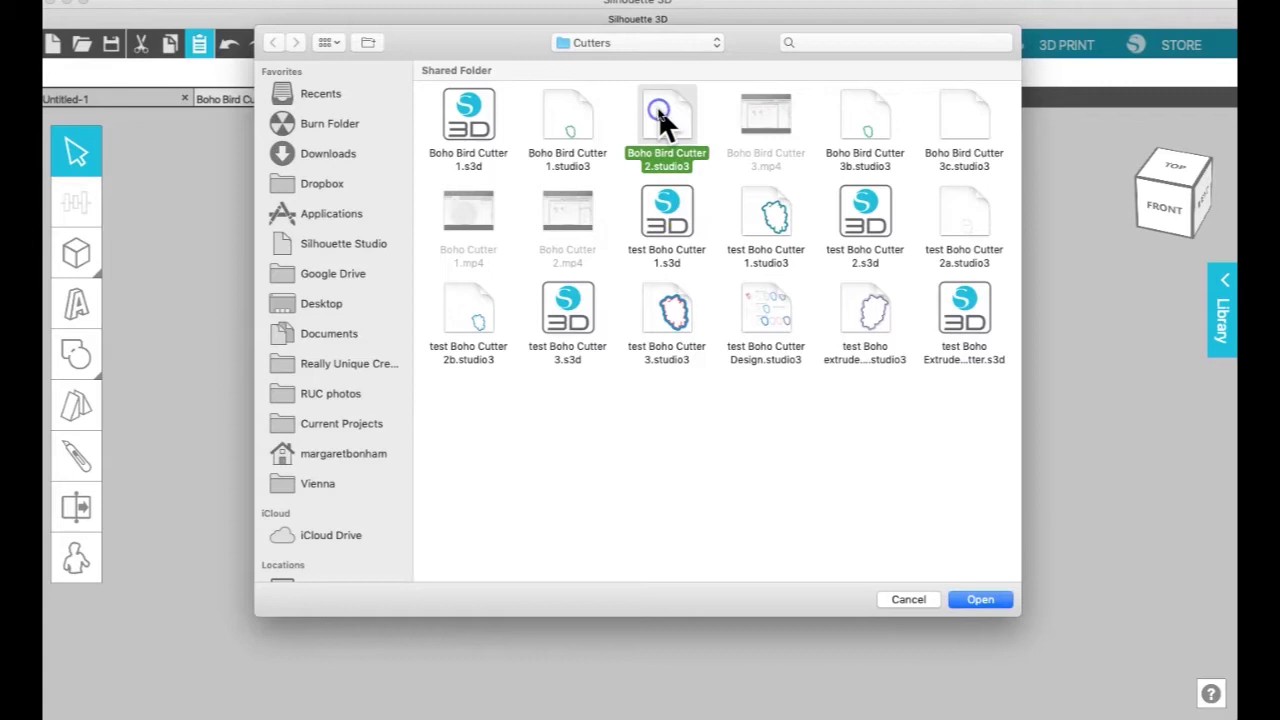
click(984, 601)
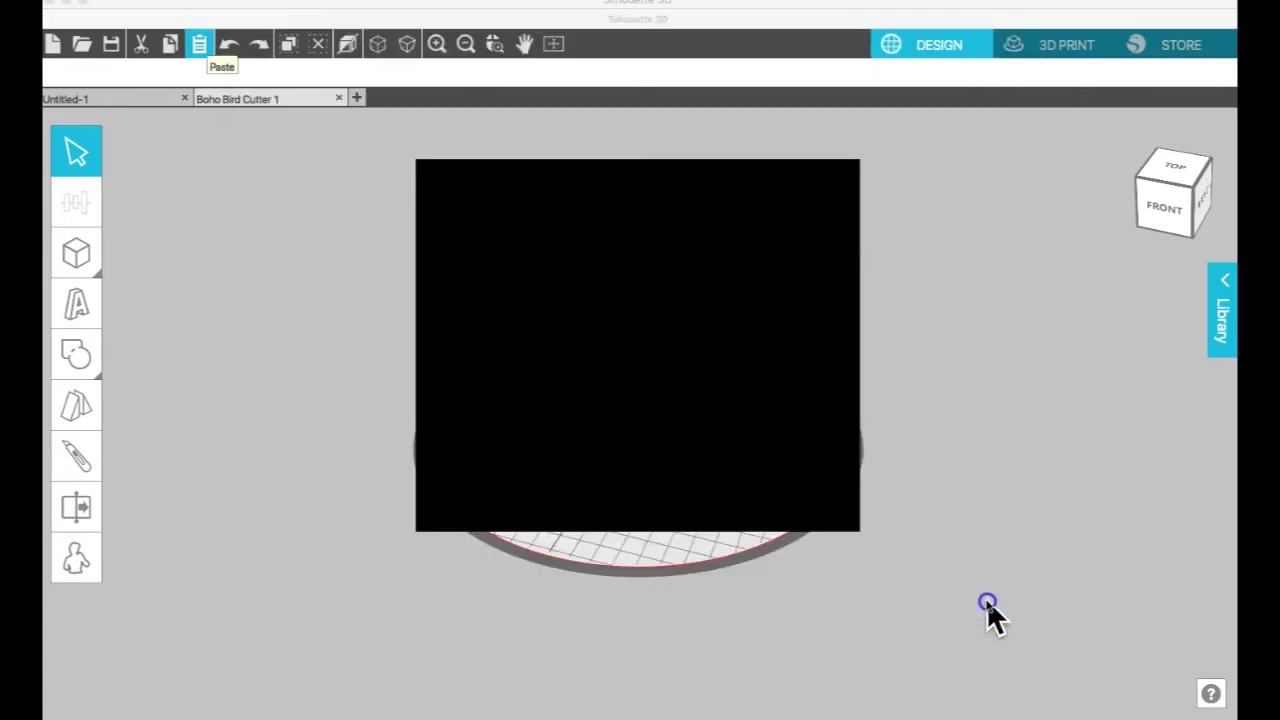
click(642, 300)
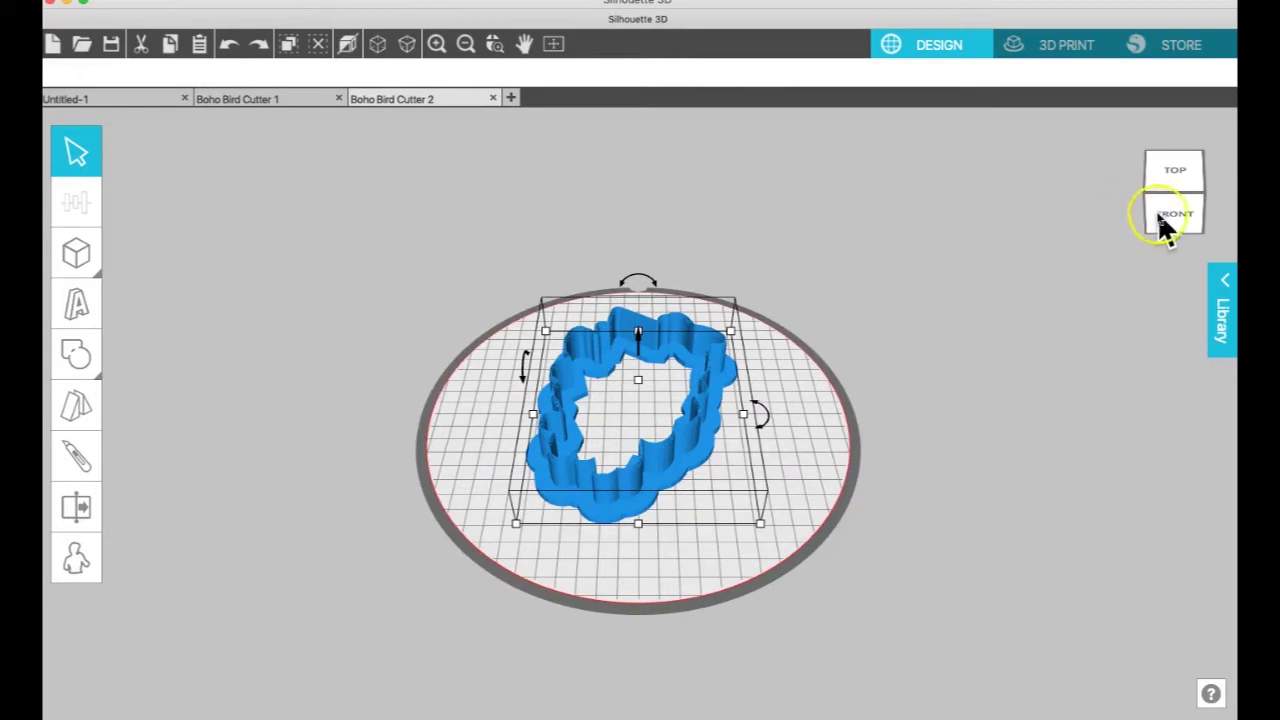
drag(1162, 224, 1160, 258)
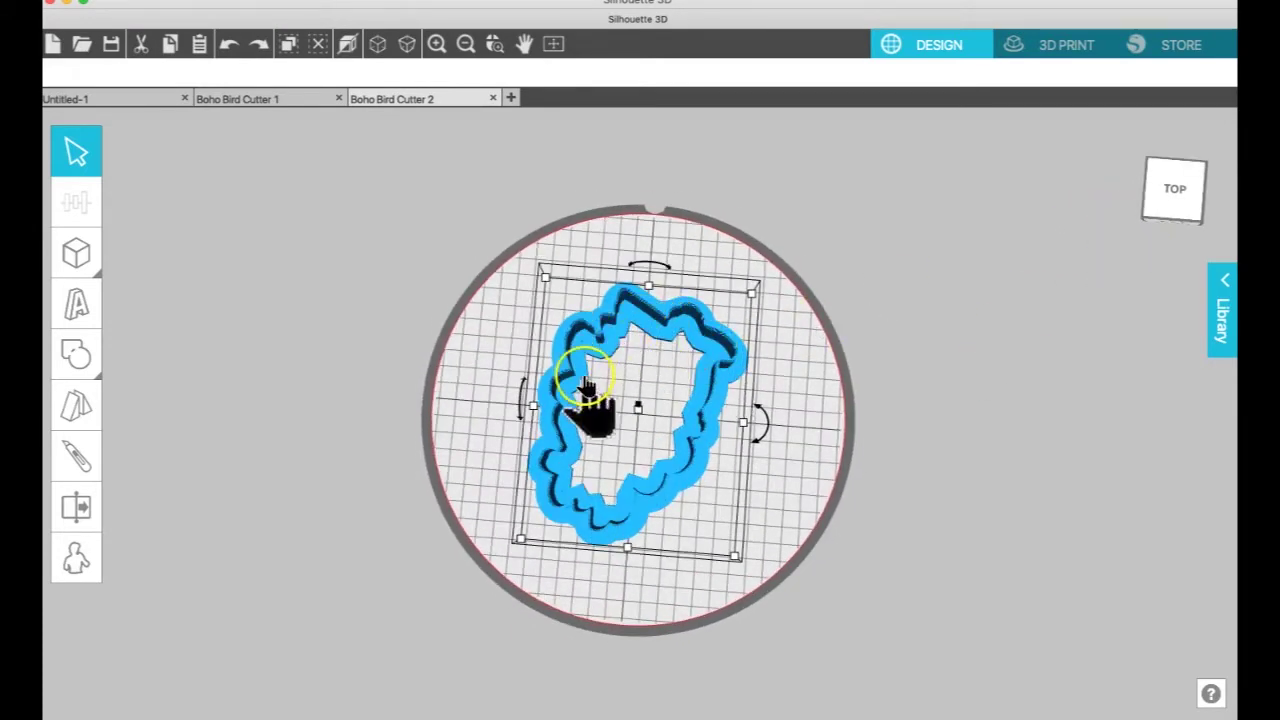
click(674, 452)
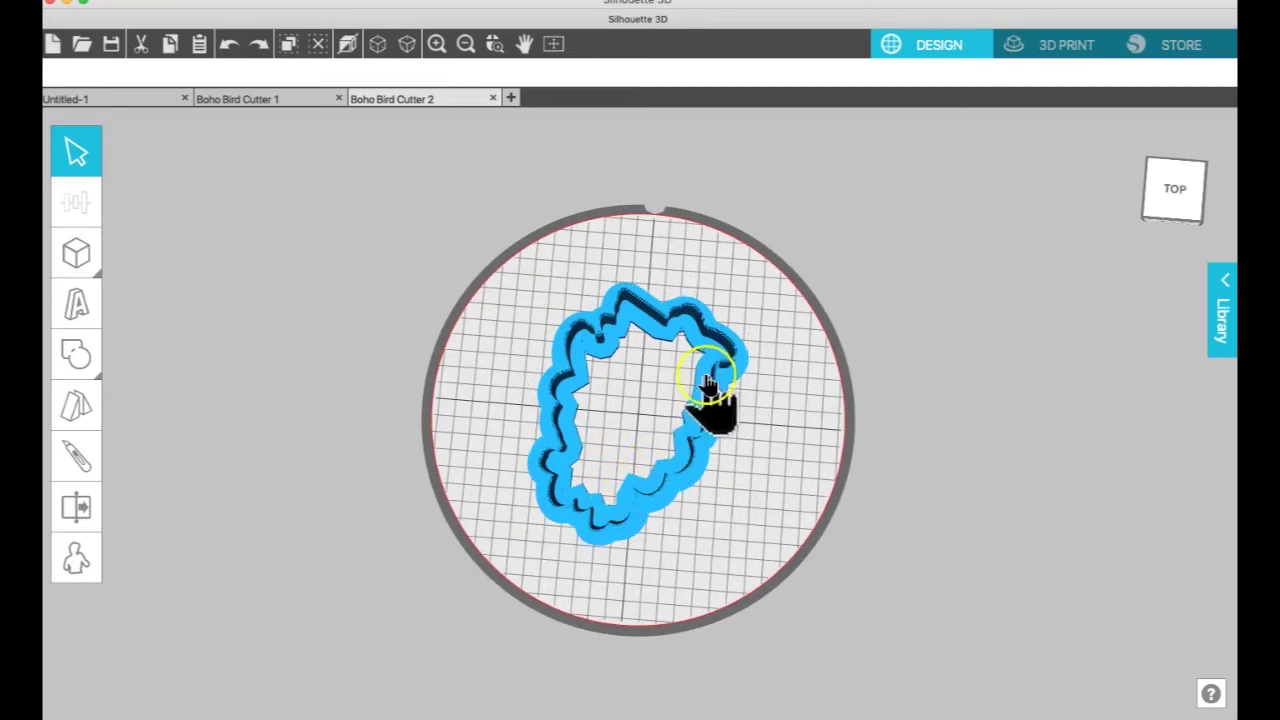
click(1176, 202)
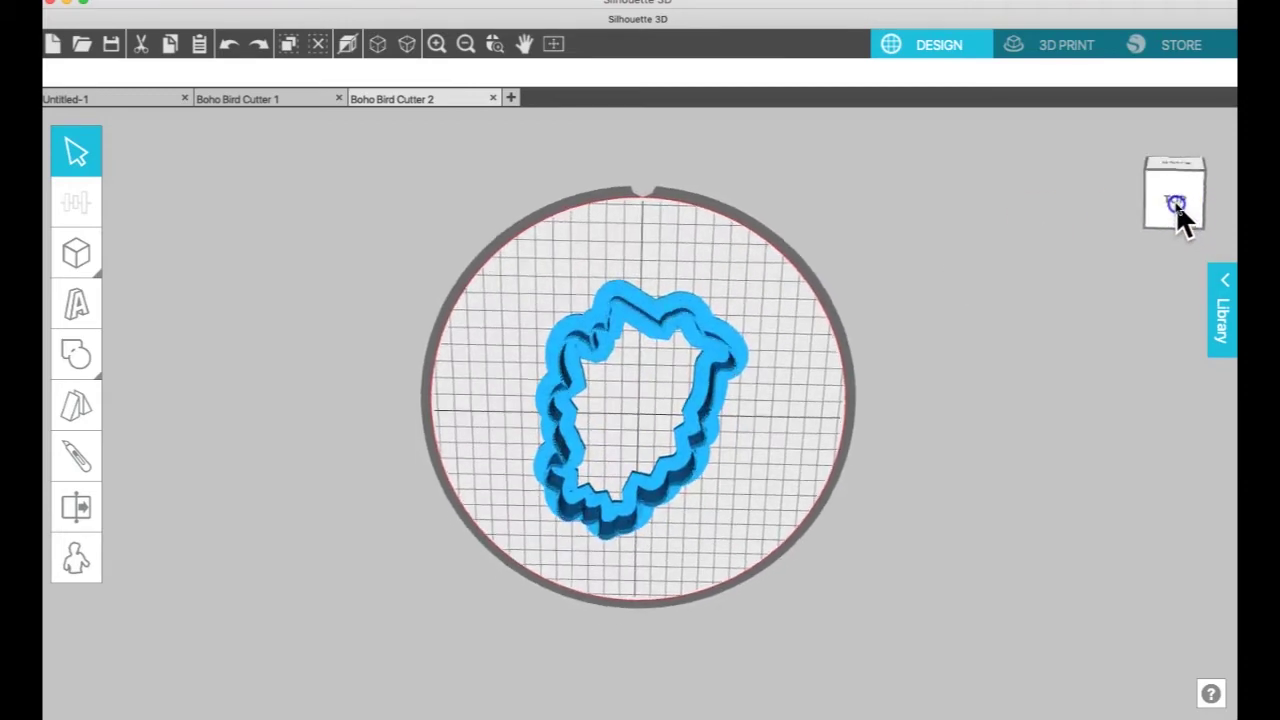
drag(1176, 202, 1160, 144)
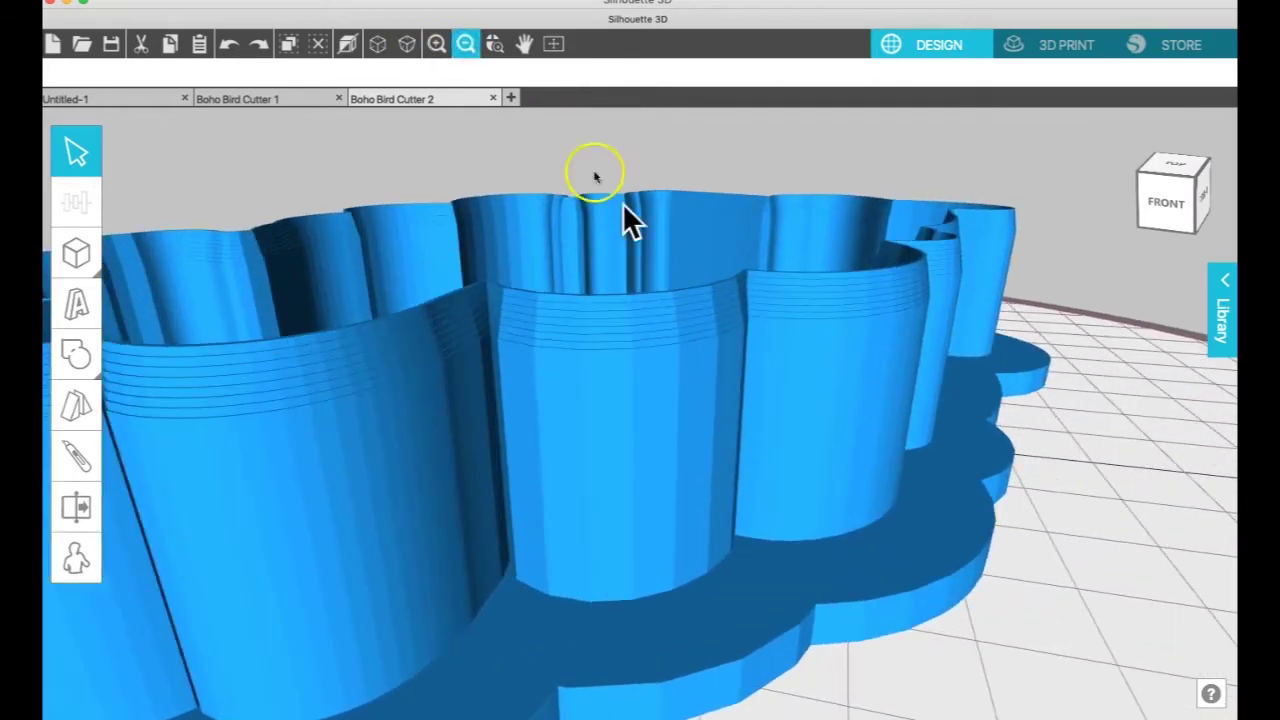
drag(623, 217, 690, 312)
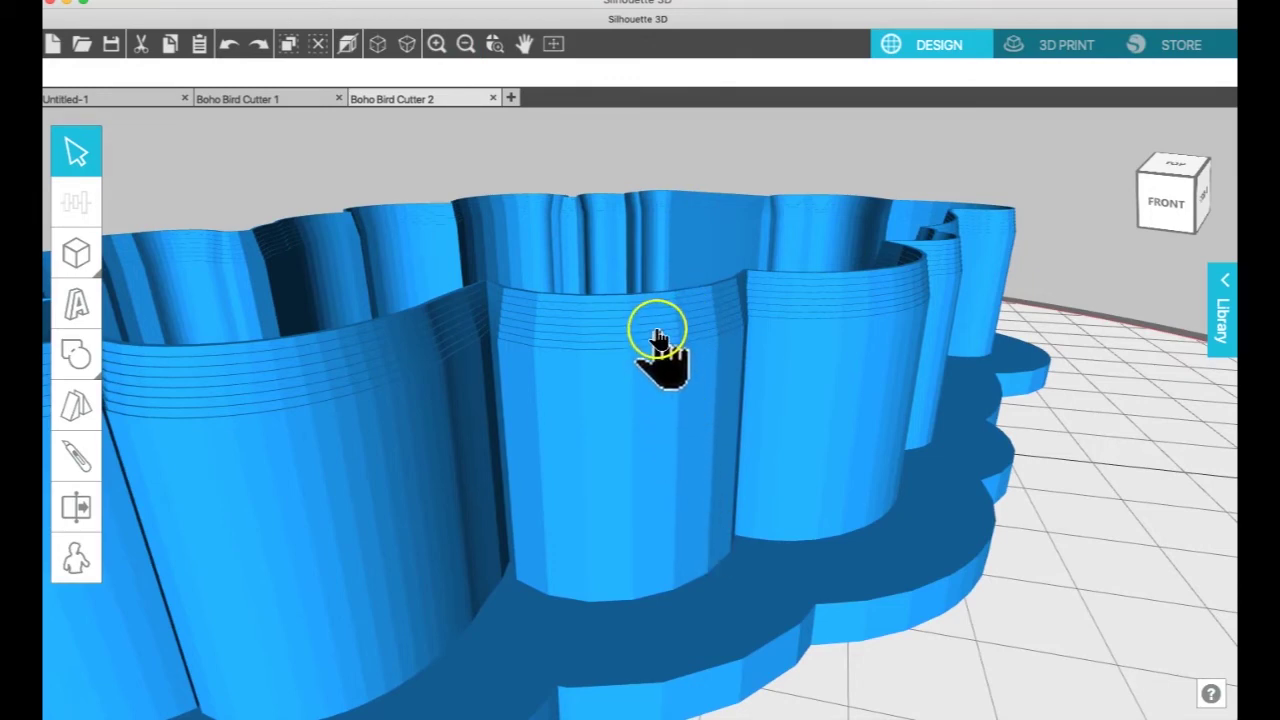
click(464, 45)
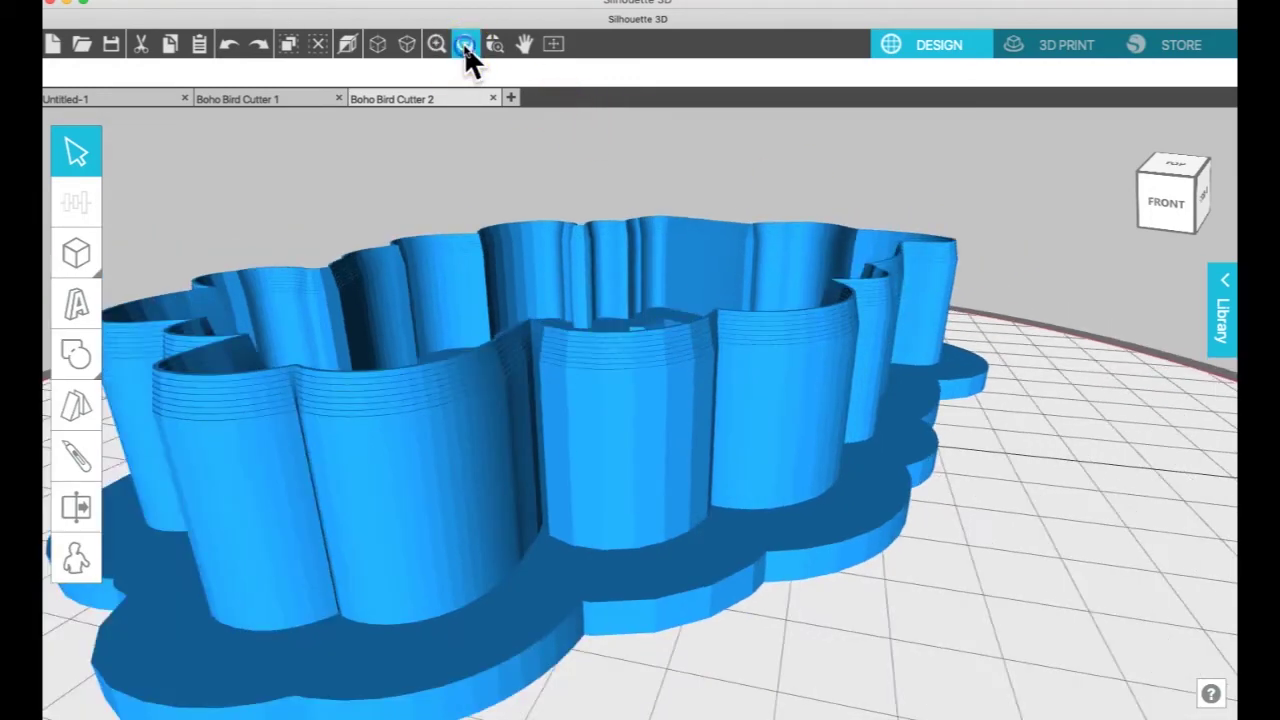
drag(1200, 198, 1172, 200)
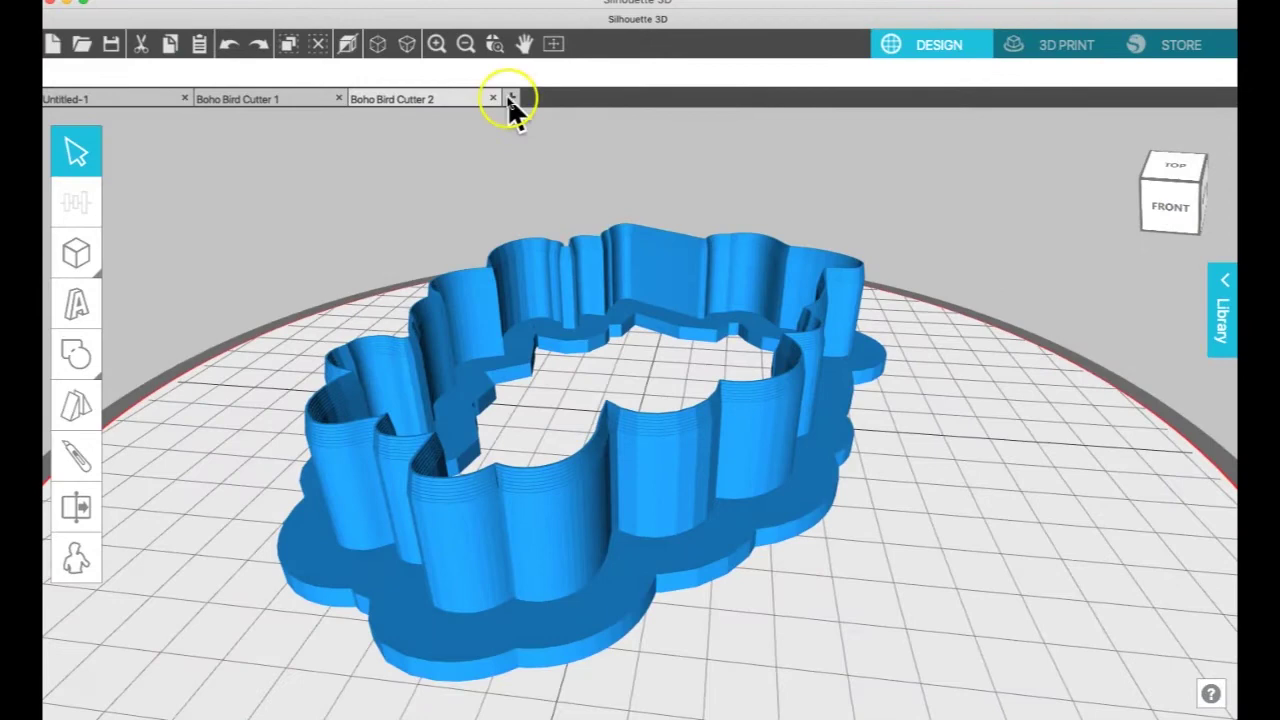
click(464, 45)
click(464, 45)
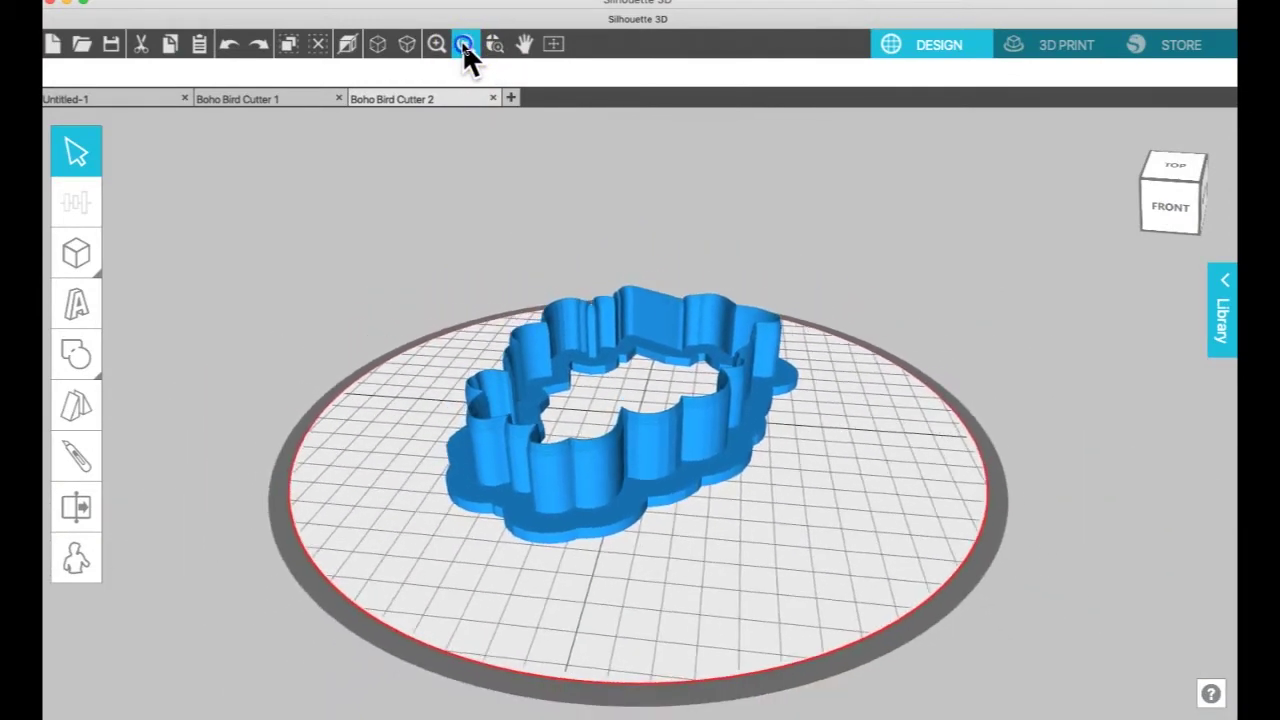
Duplicate the bird outline and park the copy off the mat to the right
click(334, 126)
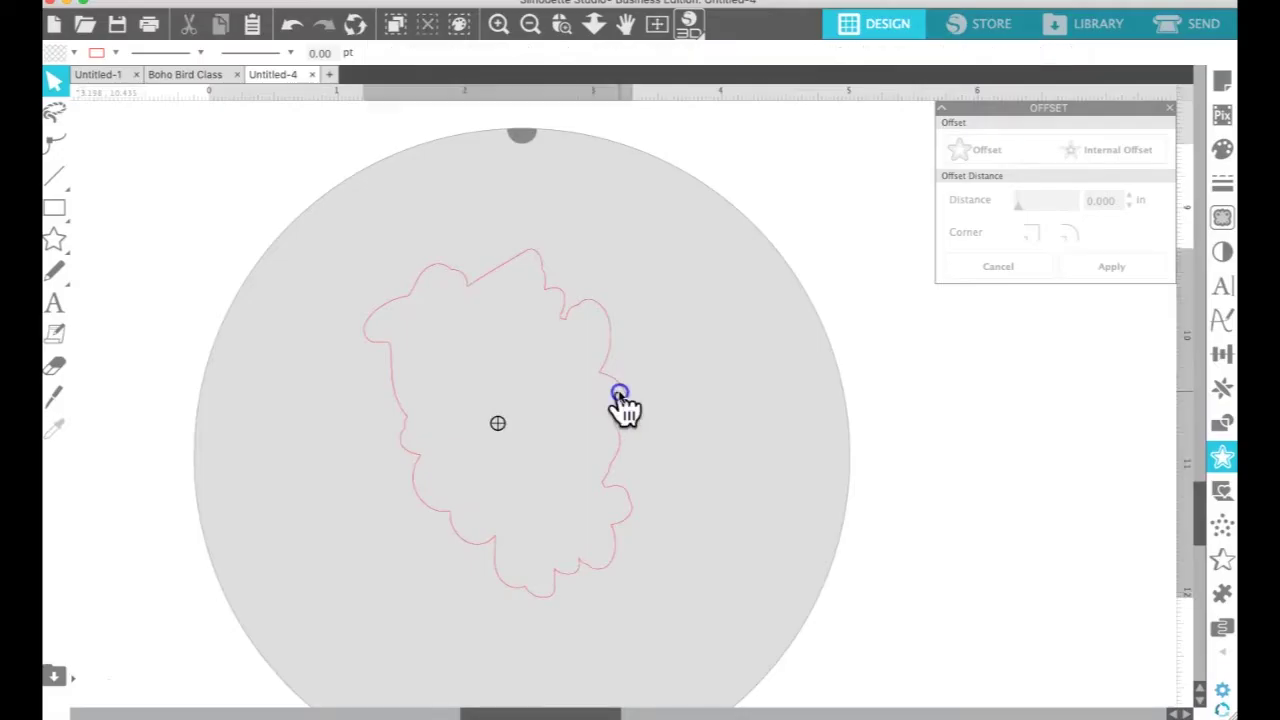
click(614, 400)
click(1047, 53)
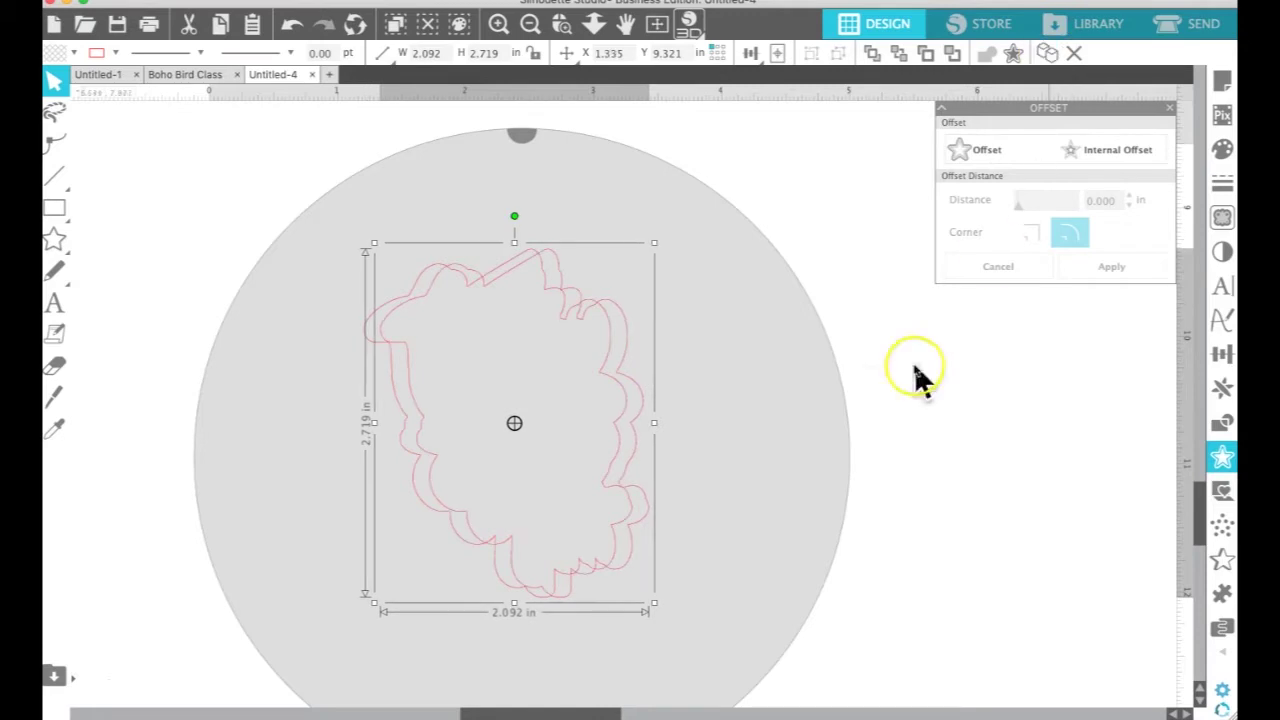
drag(666, 366, 1030, 330)
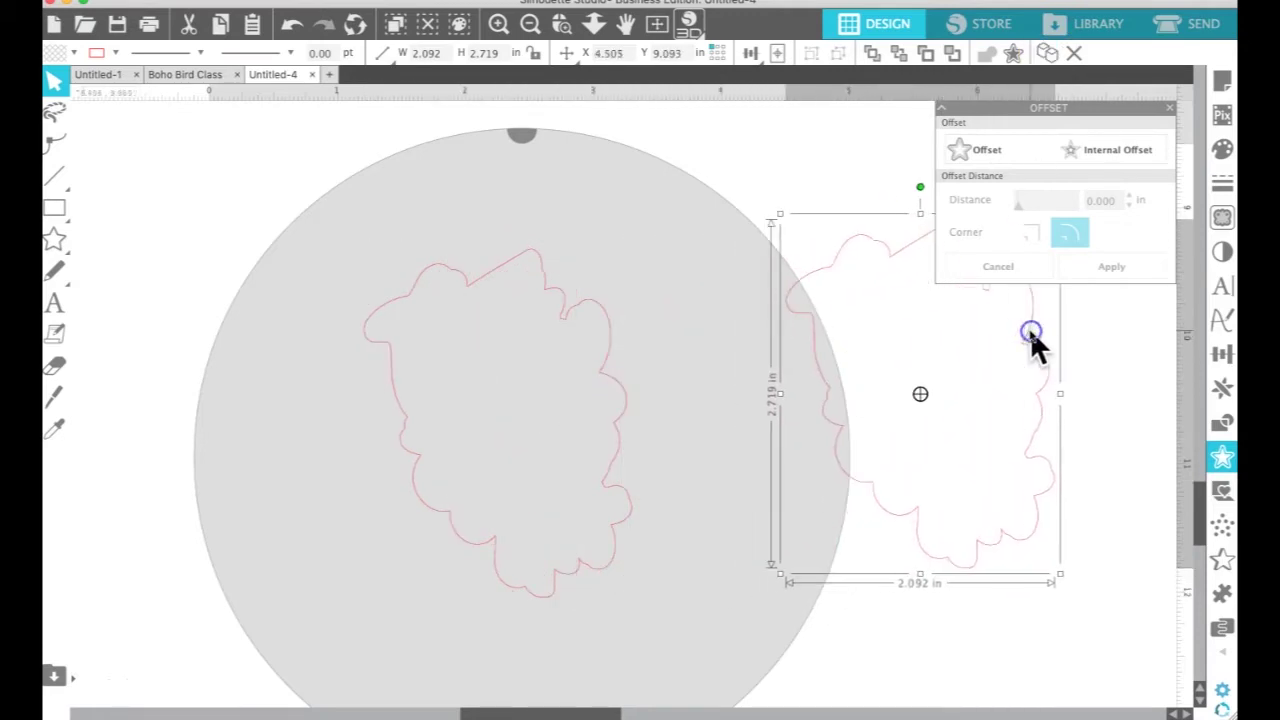
drag(580, 378, 627, 368)
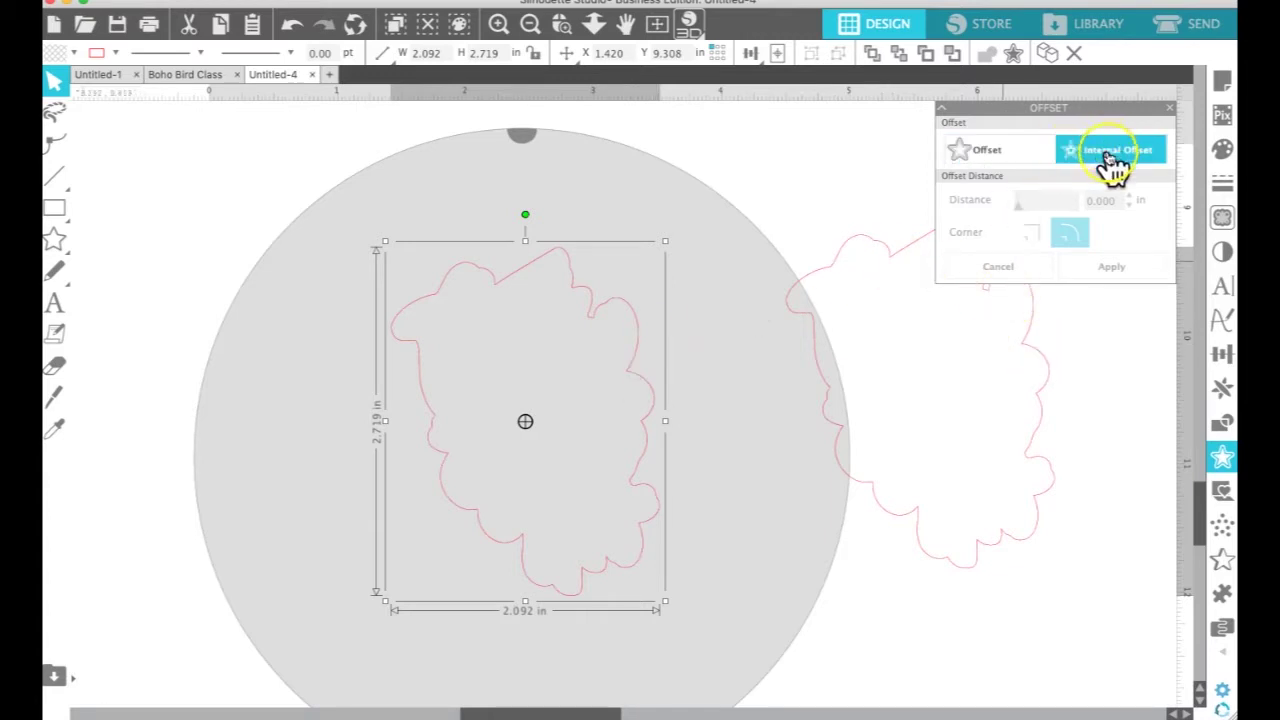
Add a 0.24 in outward offset around the original bird outline
click(972, 145)
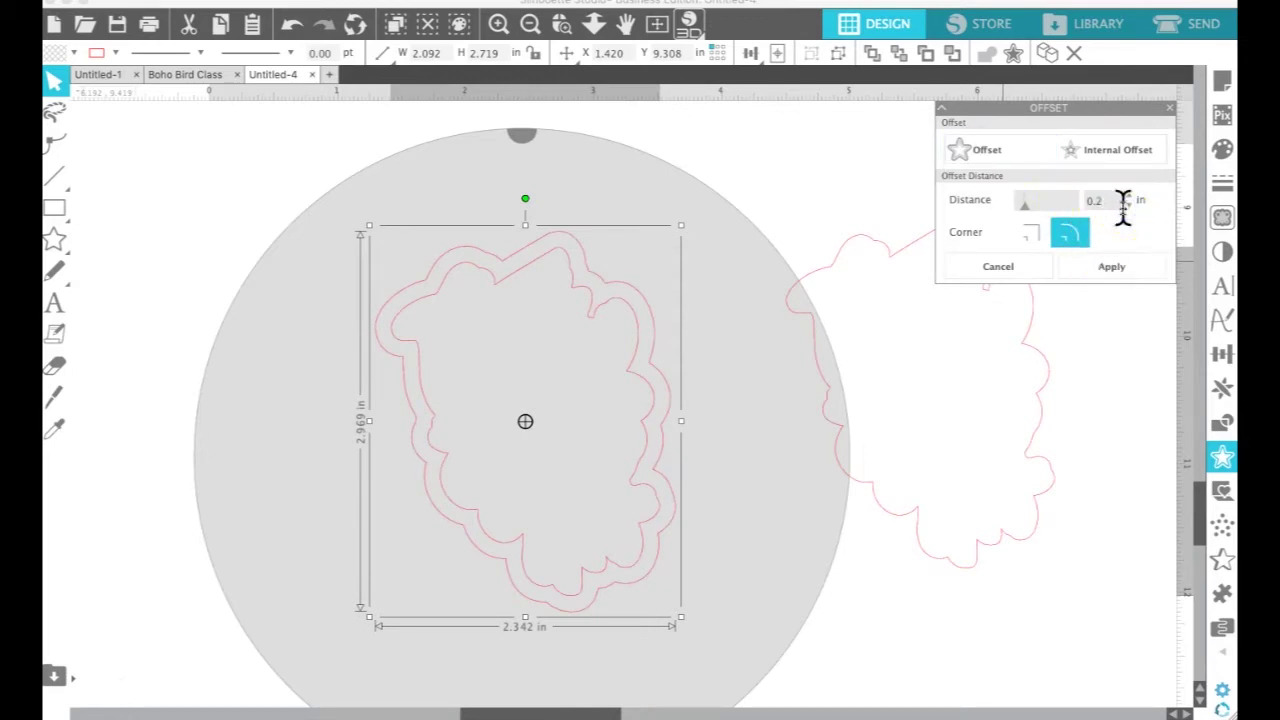
click(1134, 266)
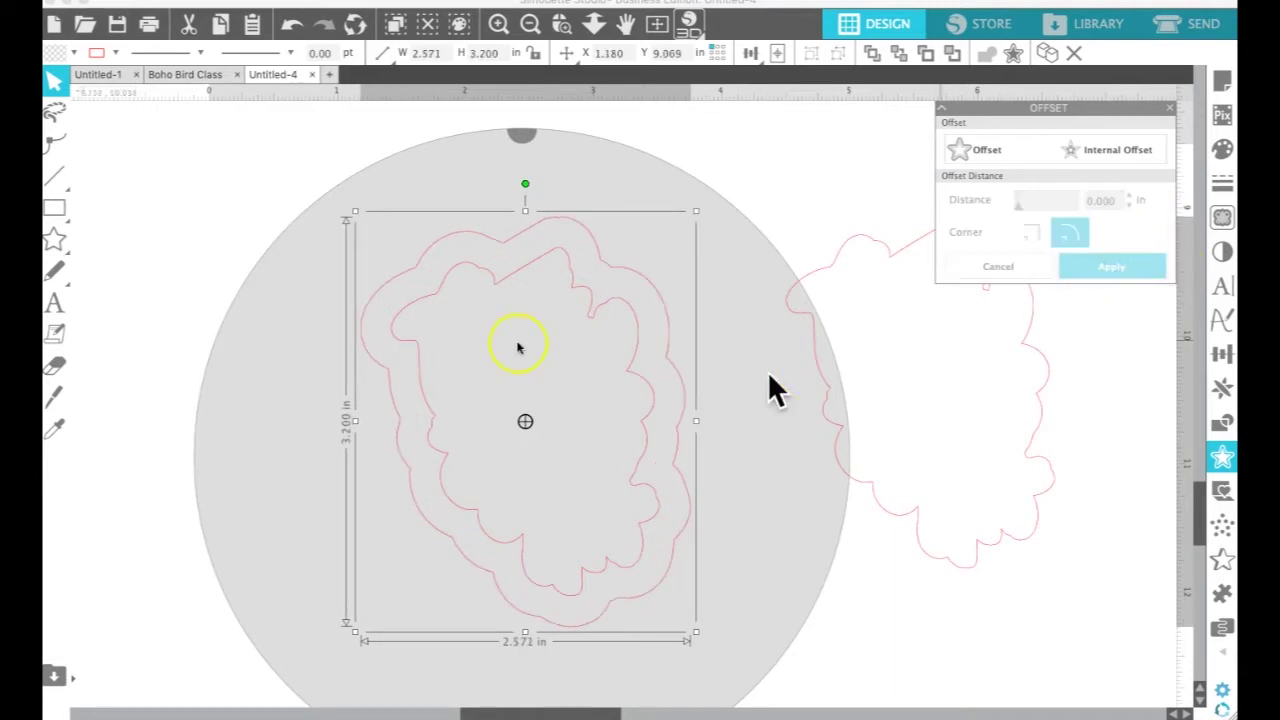
Combine both outlines into one compound shape filled green, with a matching line colour
drag(404, 167, 681, 575)
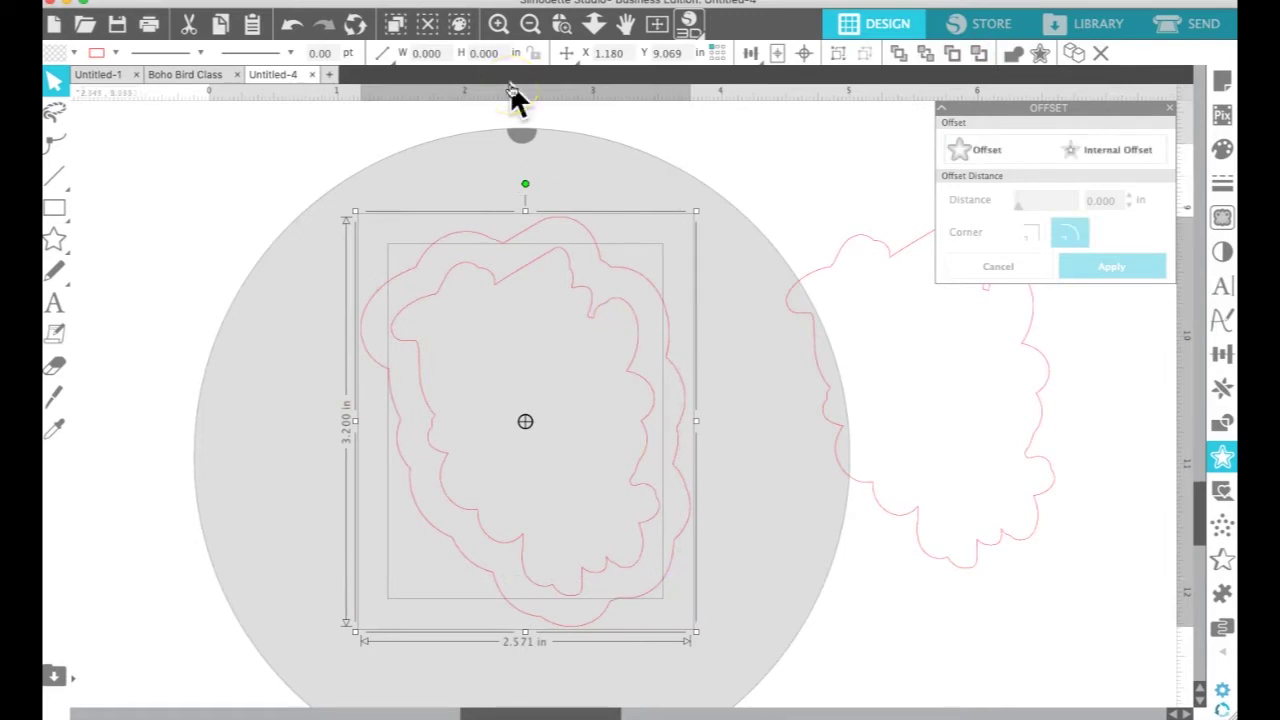
click(385, 2)
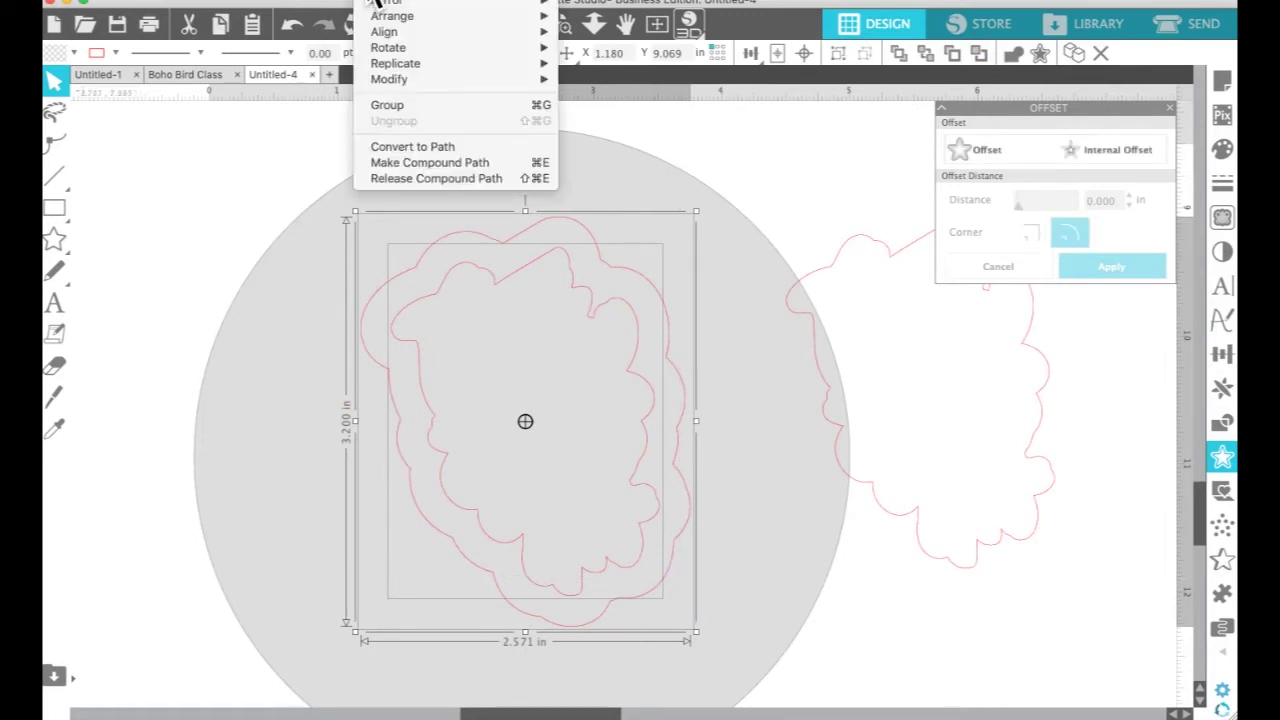
click(428, 164)
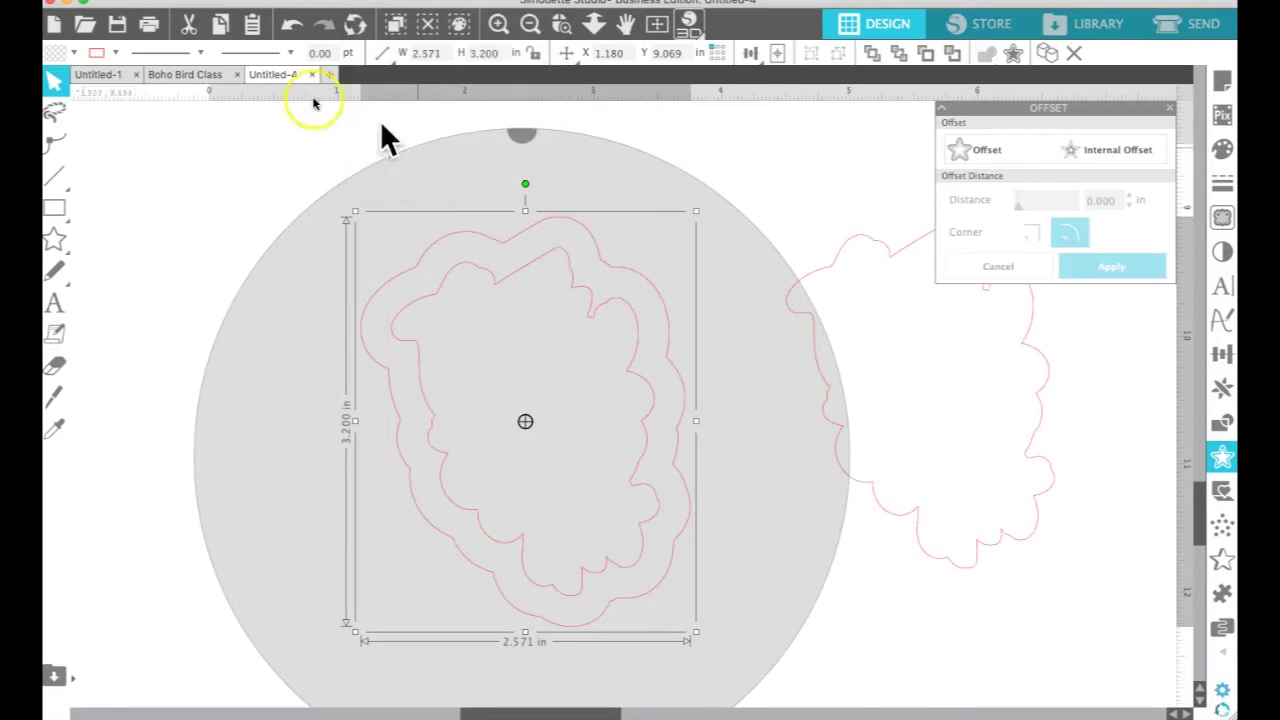
click(72, 54)
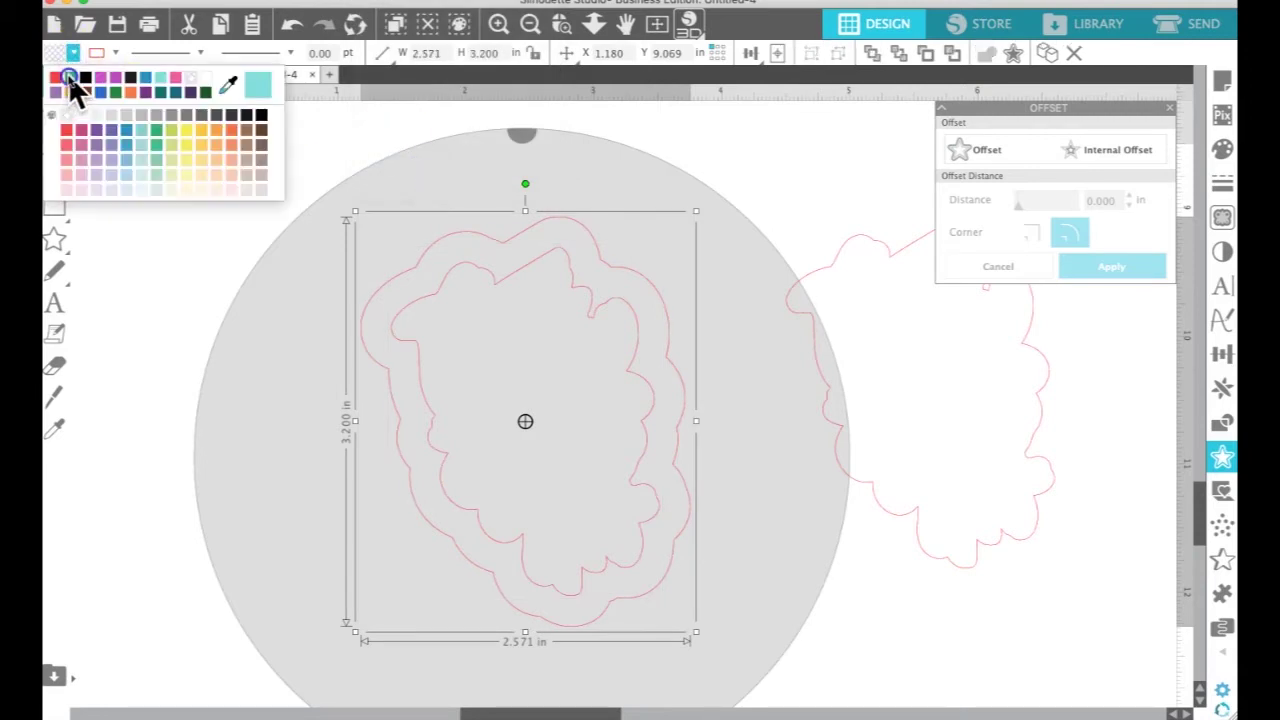
click(68, 76)
click(115, 52)
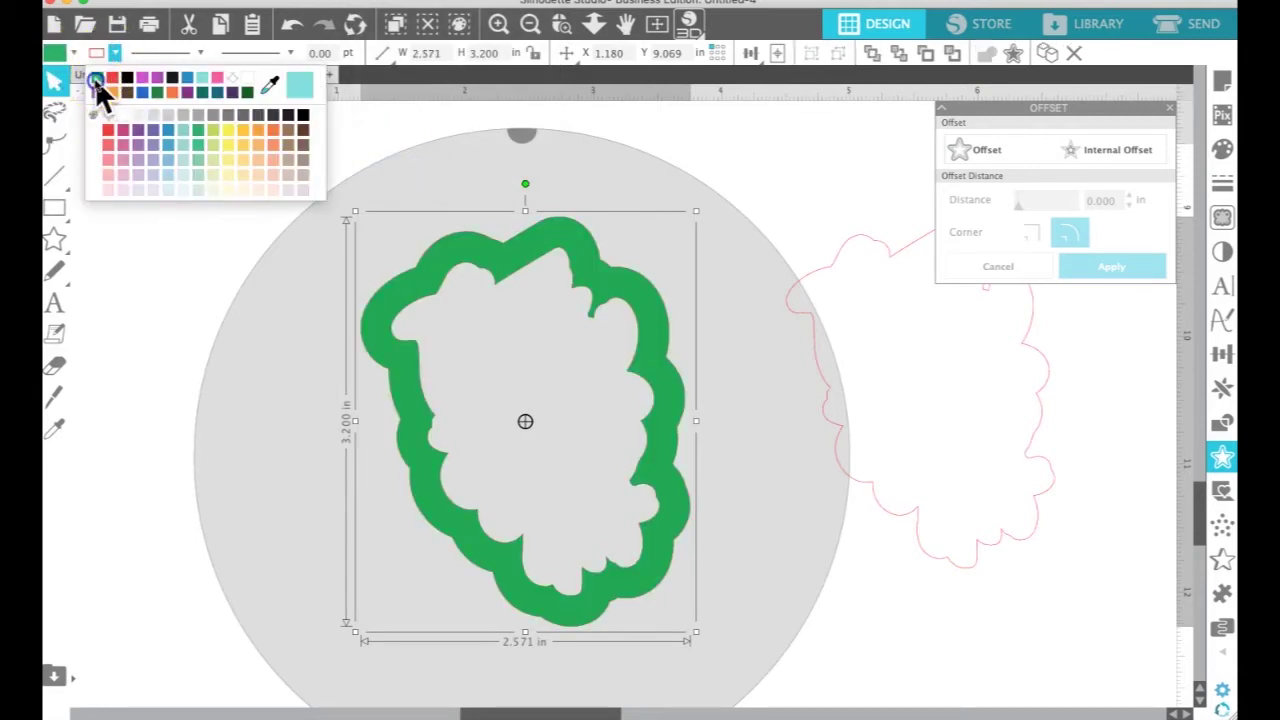
click(100, 91)
Move the green shape aside and place the red cloud outline on the grey circle
drag(646, 348, 238, 291)
drag(836, 292, 485, 303)
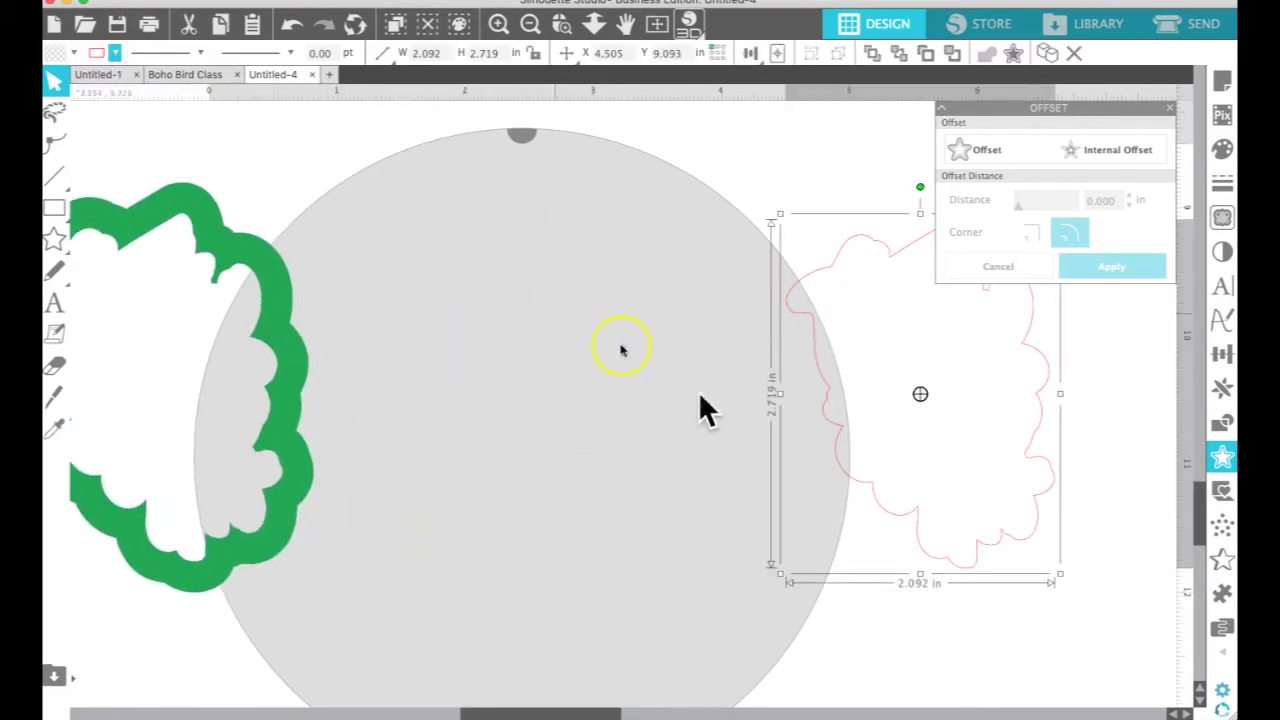
drag(833, 462, 466, 474)
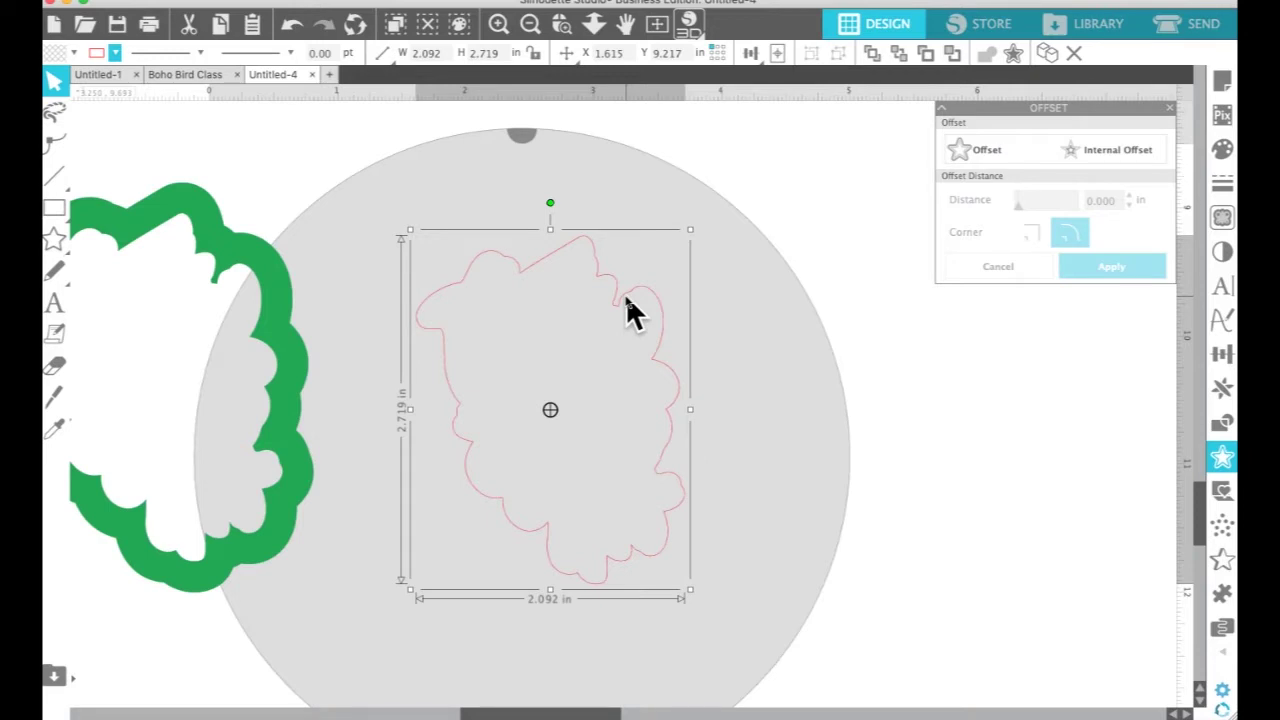
Offset the cloud outline outward by 0.025 in
click(975, 148)
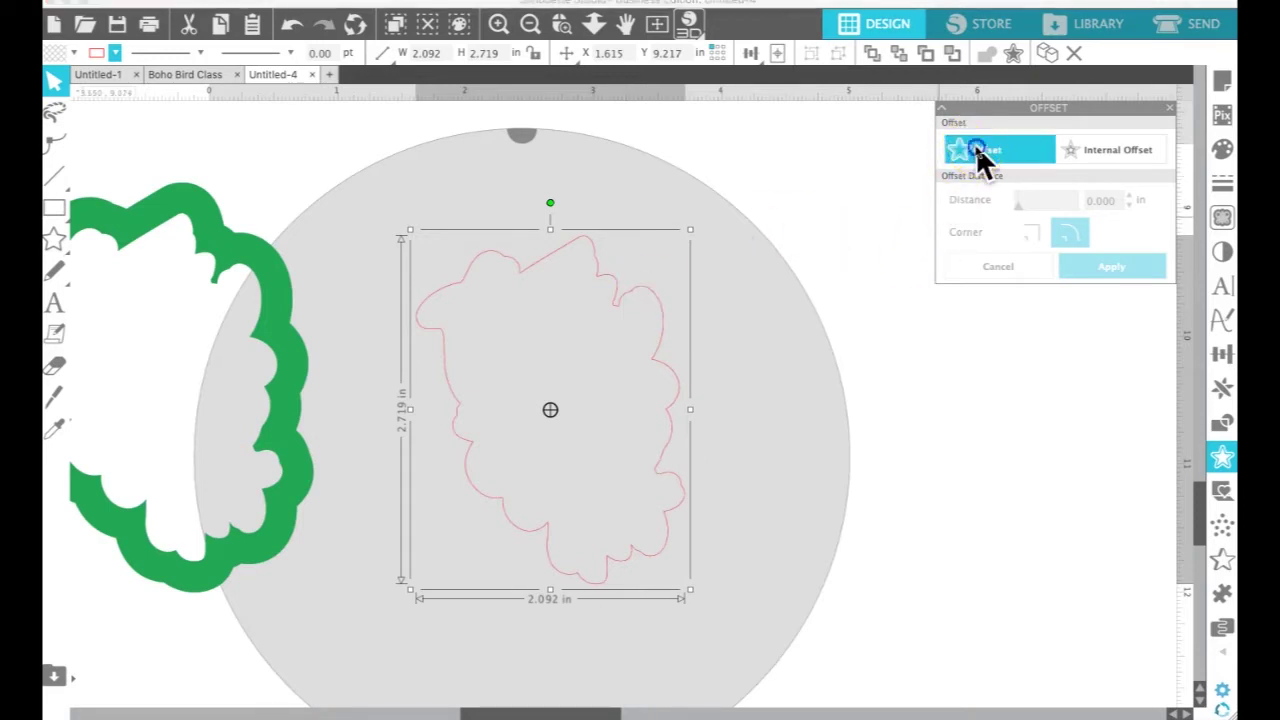
click(1112, 199)
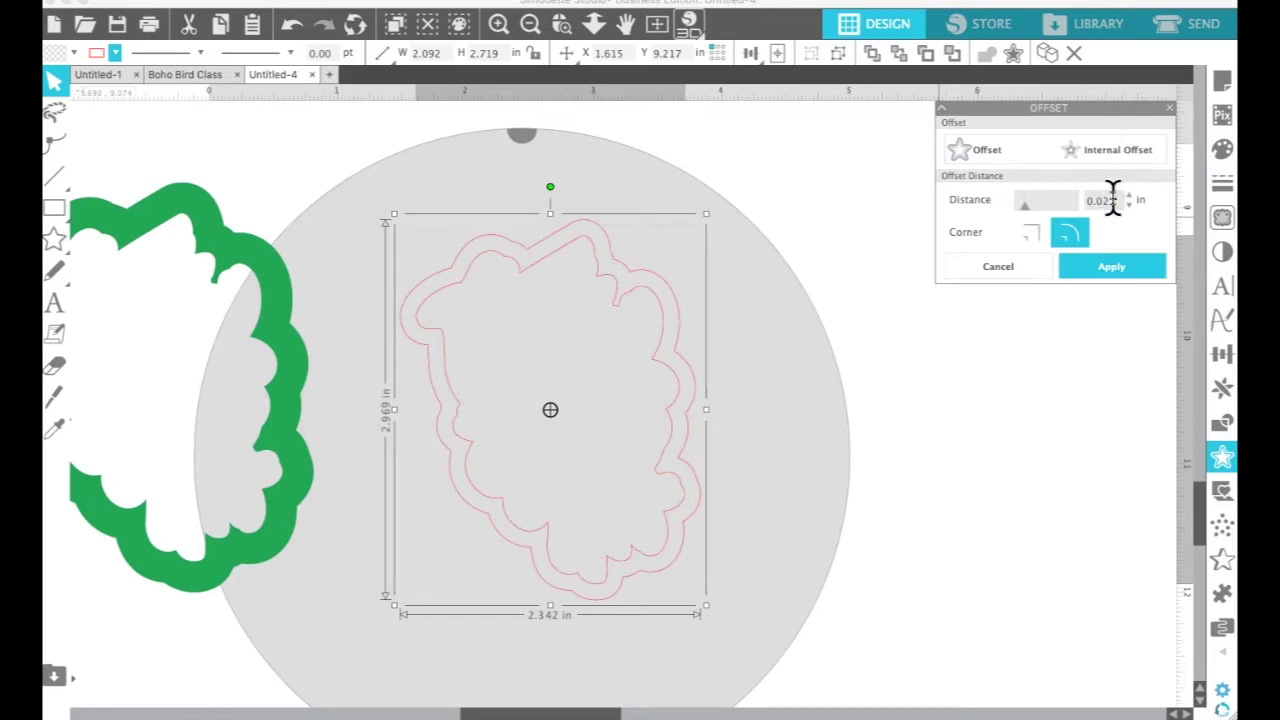
click(1128, 272)
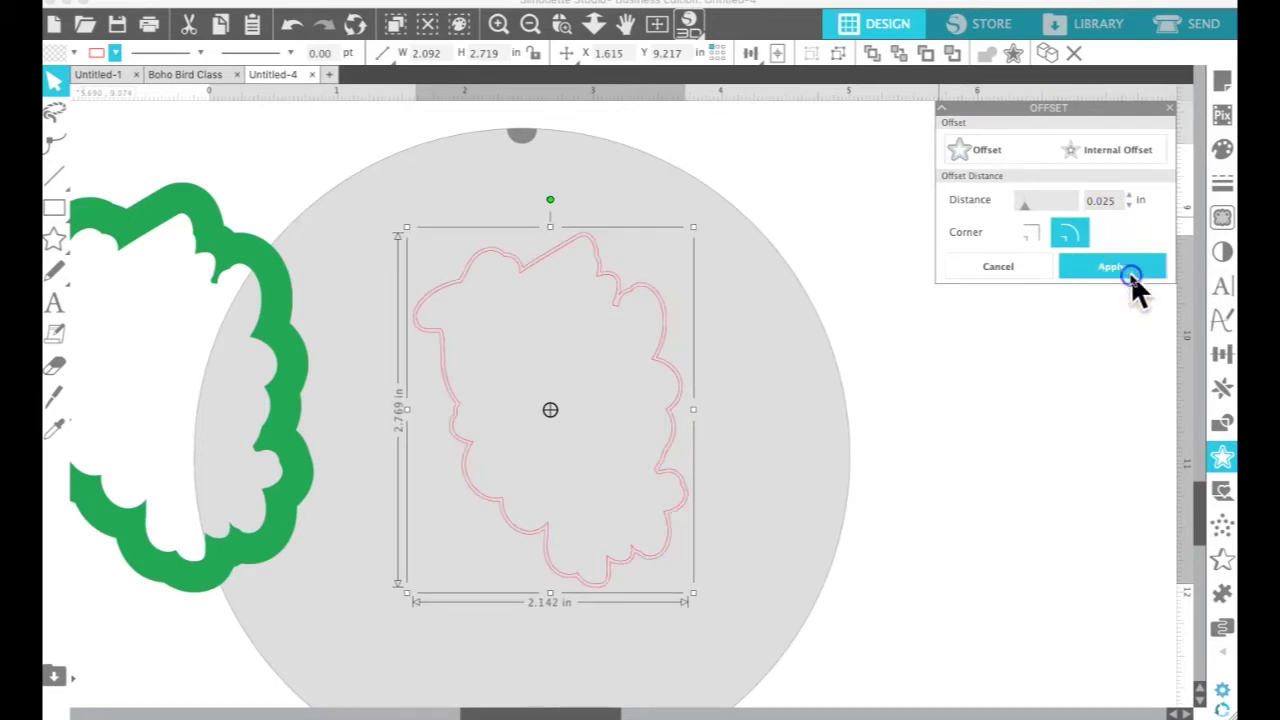
Join the cloud and its offset into one compound path filled red
click(447, 175)
drag(426, 209, 617, 620)
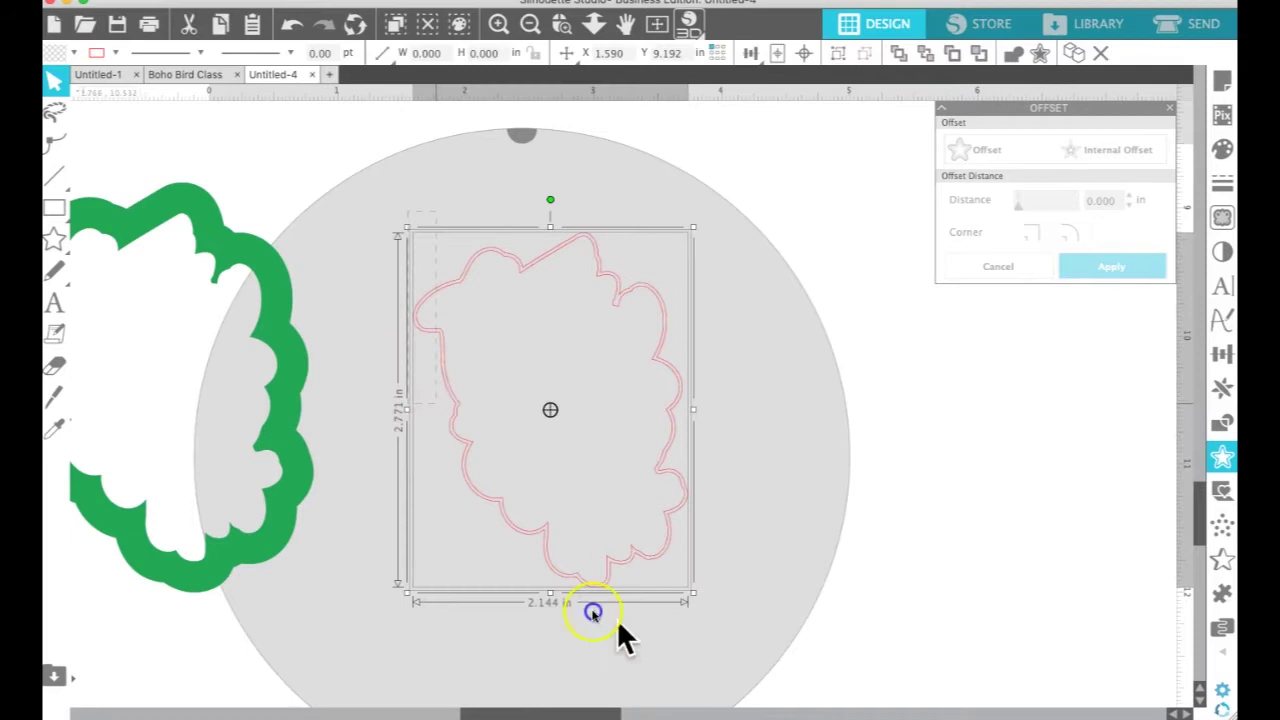
click(372, 3)
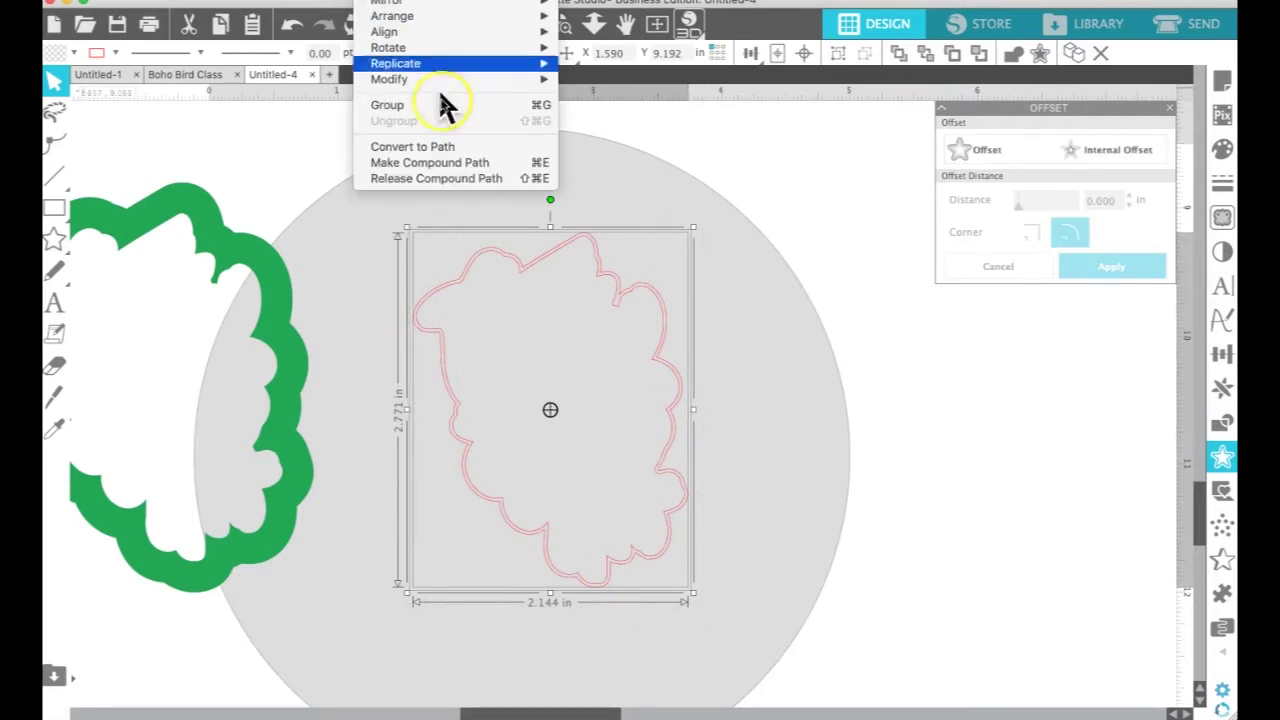
click(455, 165)
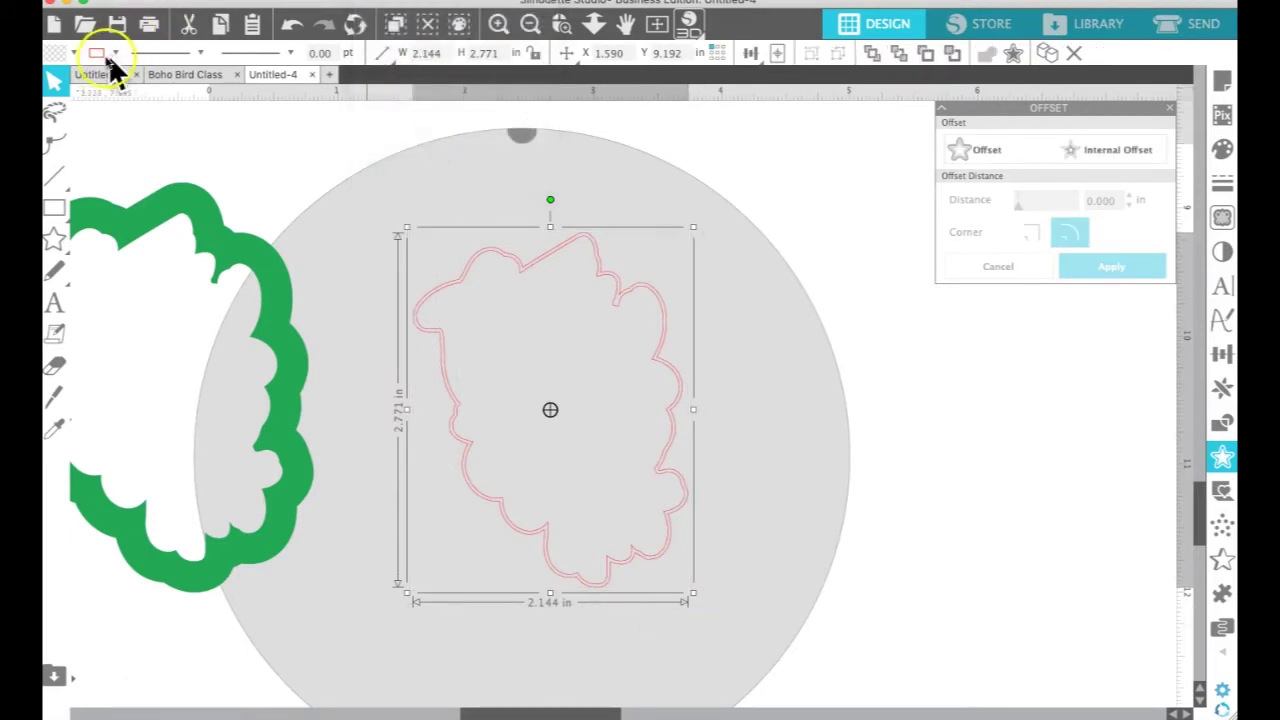
click(73, 52)
click(69, 77)
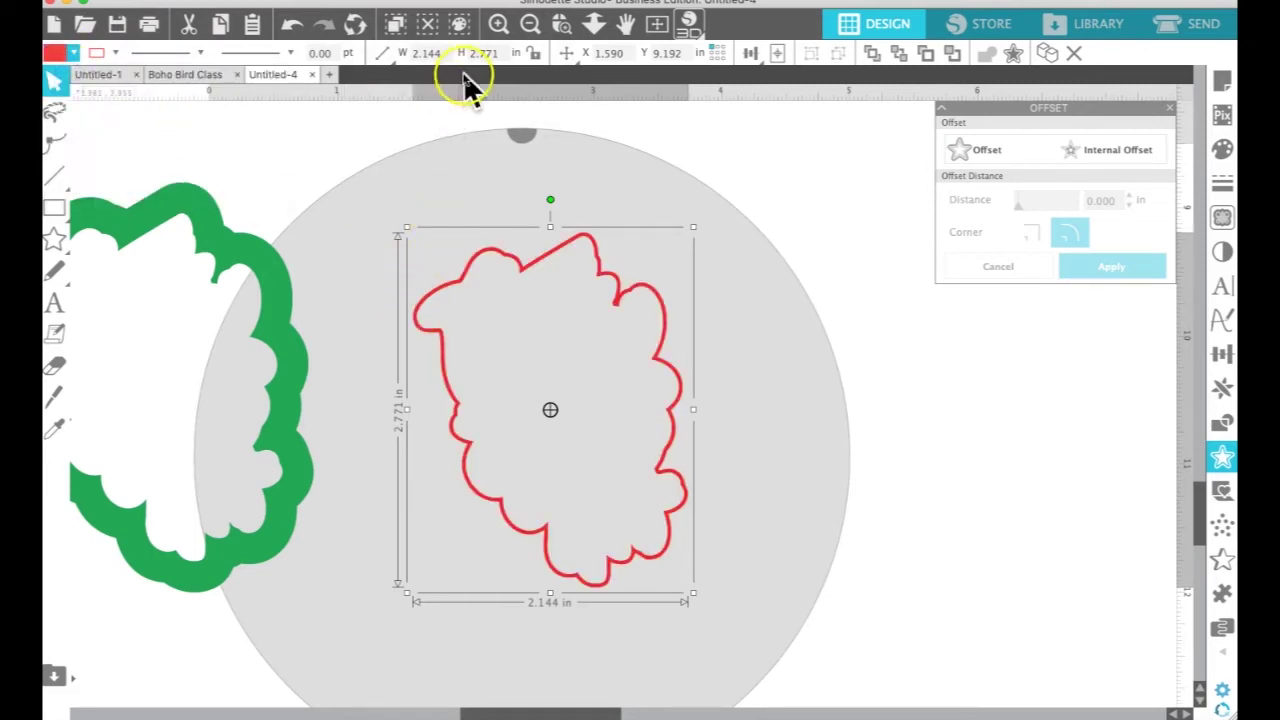
Bring the red outline to front, centre it within the green cloud, and move both to the circle's middle
click(388, 4)
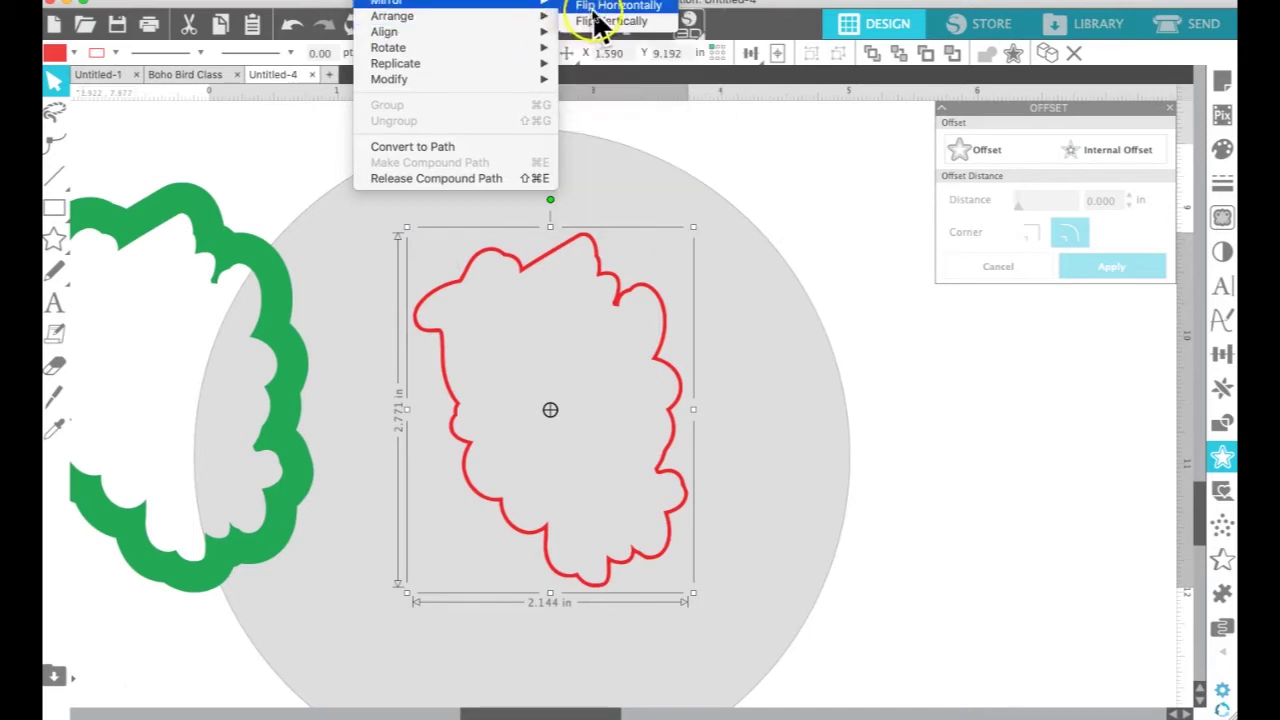
mouse_move(560, 16)
click(605, 16)
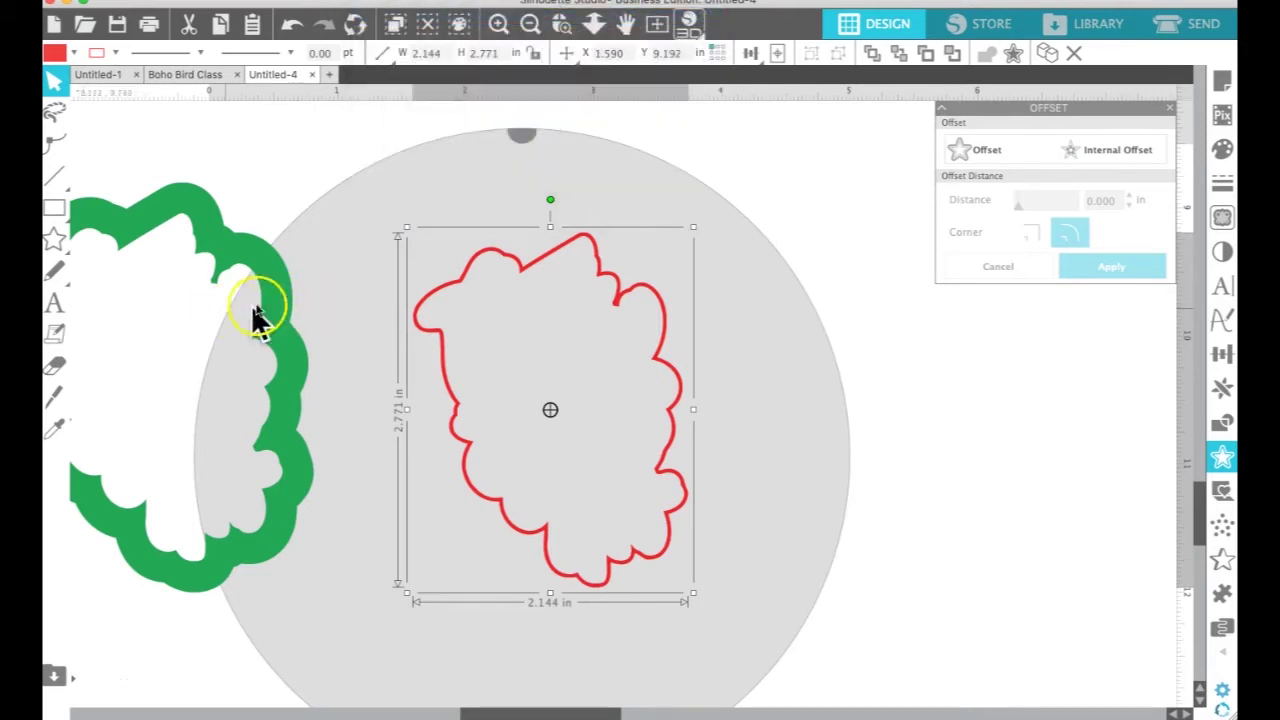
drag(254, 314, 380, 258)
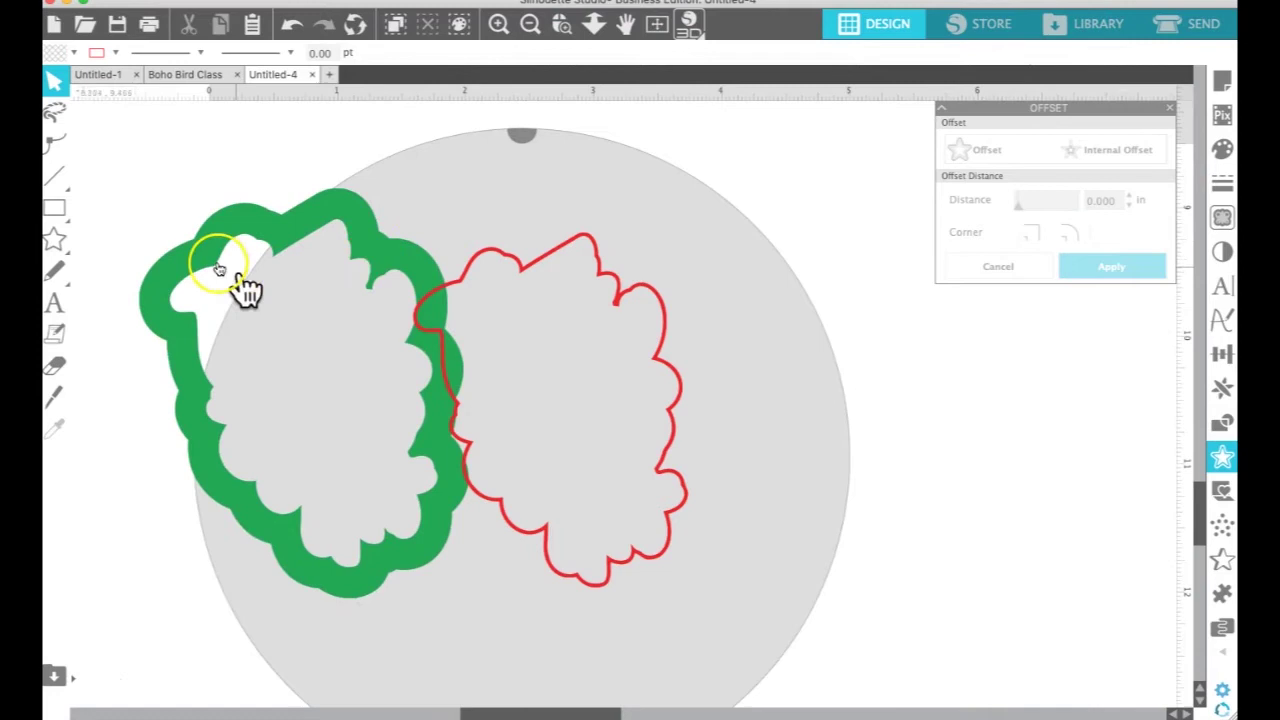
drag(223, 200, 543, 363)
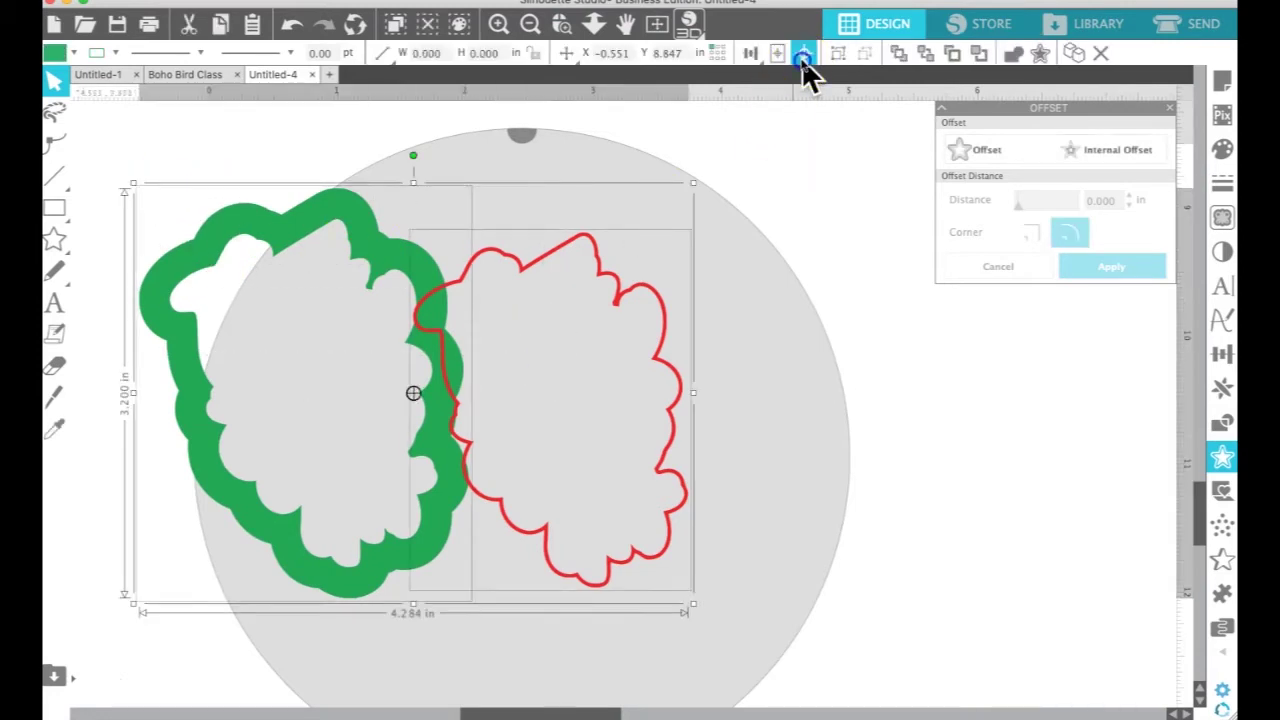
click(804, 54)
drag(413, 236, 511, 253)
click(728, 330)
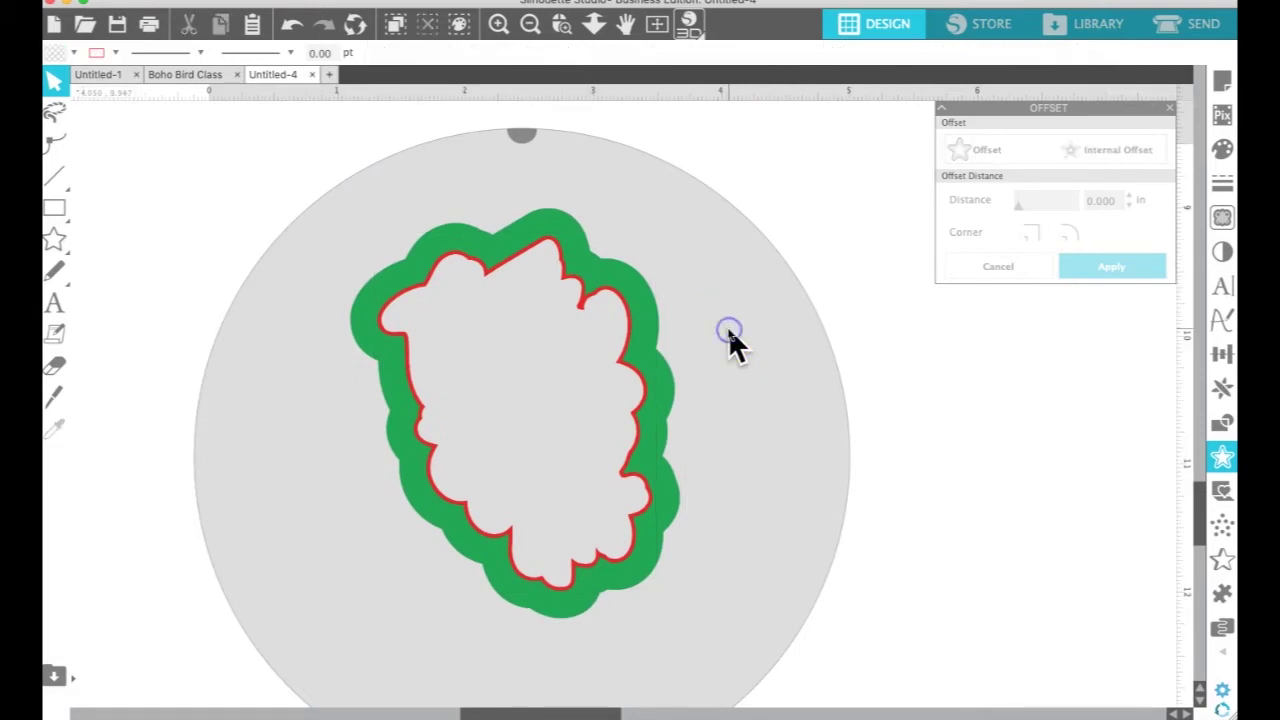
Save the design as 'Boho Bird Cutter'
click(214, 1)
click(238, 106)
text(Boho Bird Cutter.studio3)
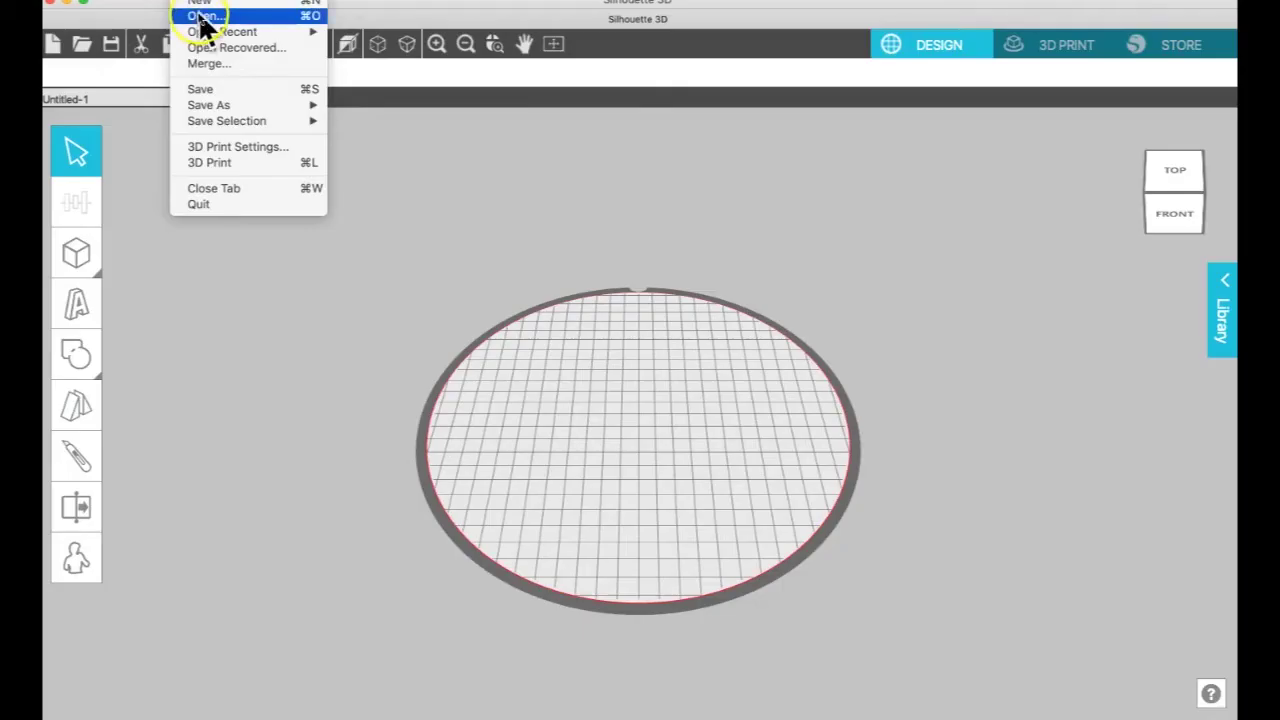
click(201, 16)
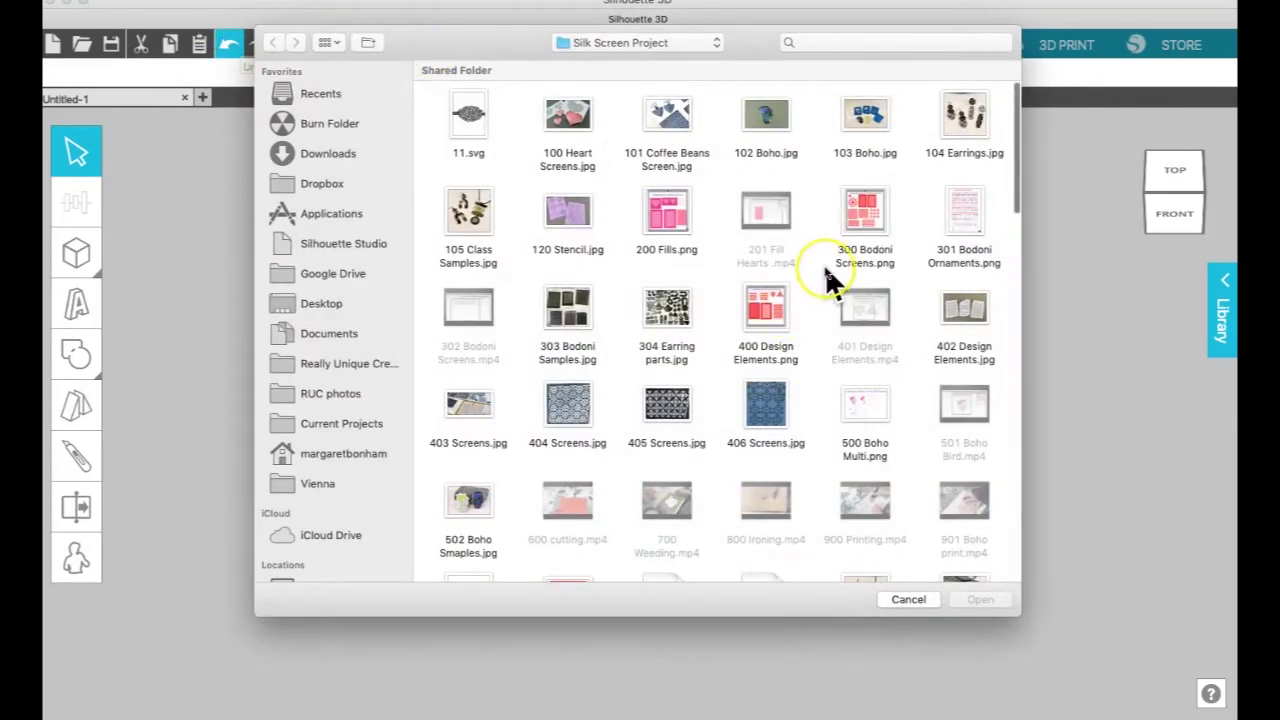
Open Boho Bird Cutter 1.studio3 from the Cutters folder, importing it as an Extrusion
scroll(825, 265, down, 10)
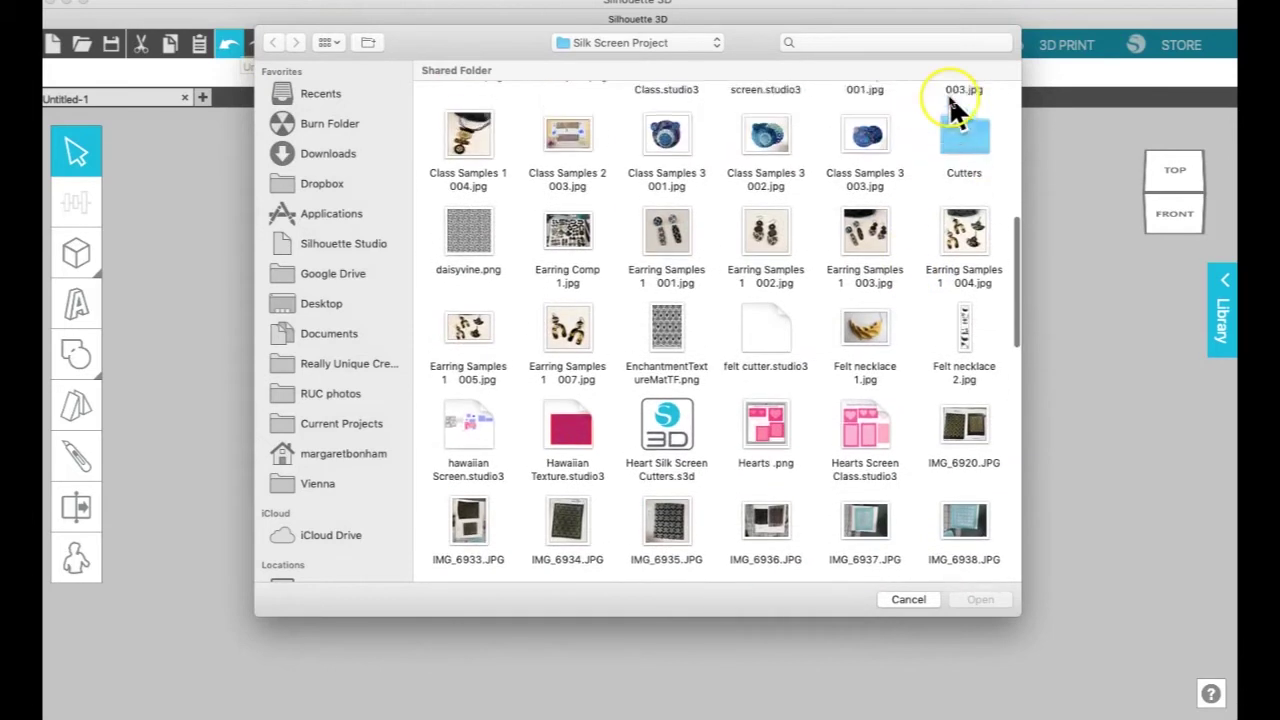
scroll(960, 130, up, 1)
double_click(974, 162)
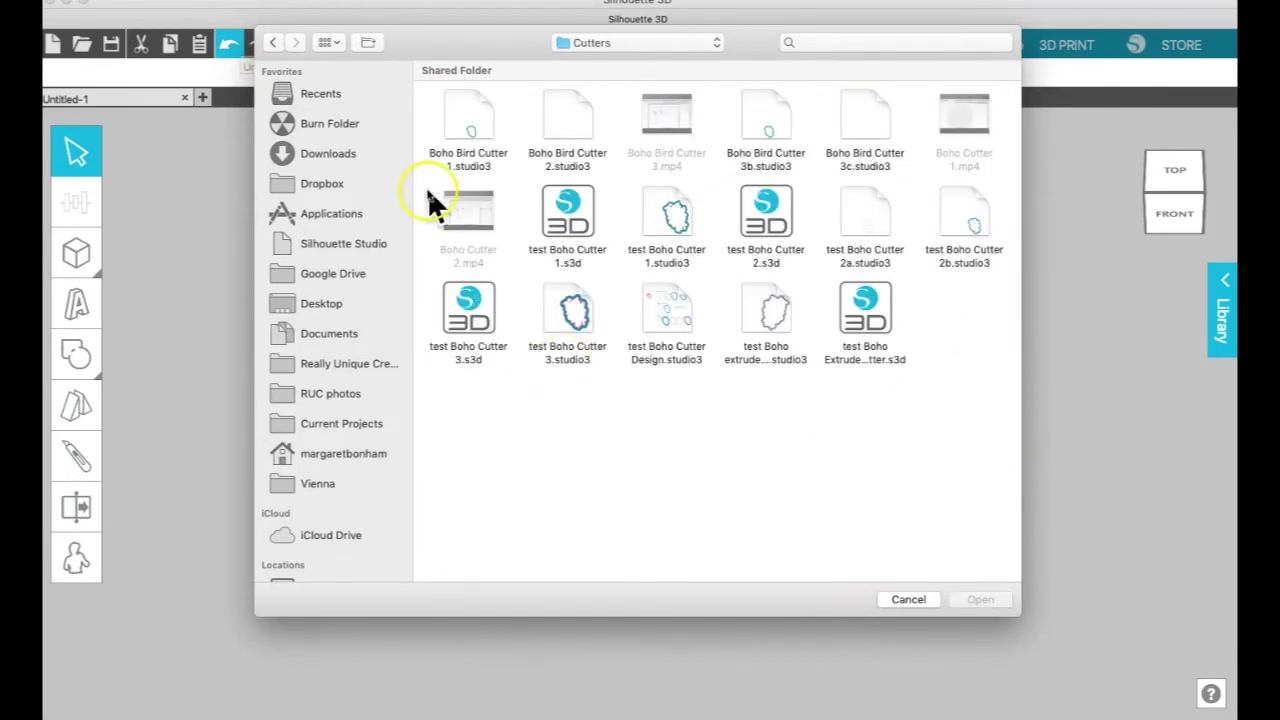
click(452, 112)
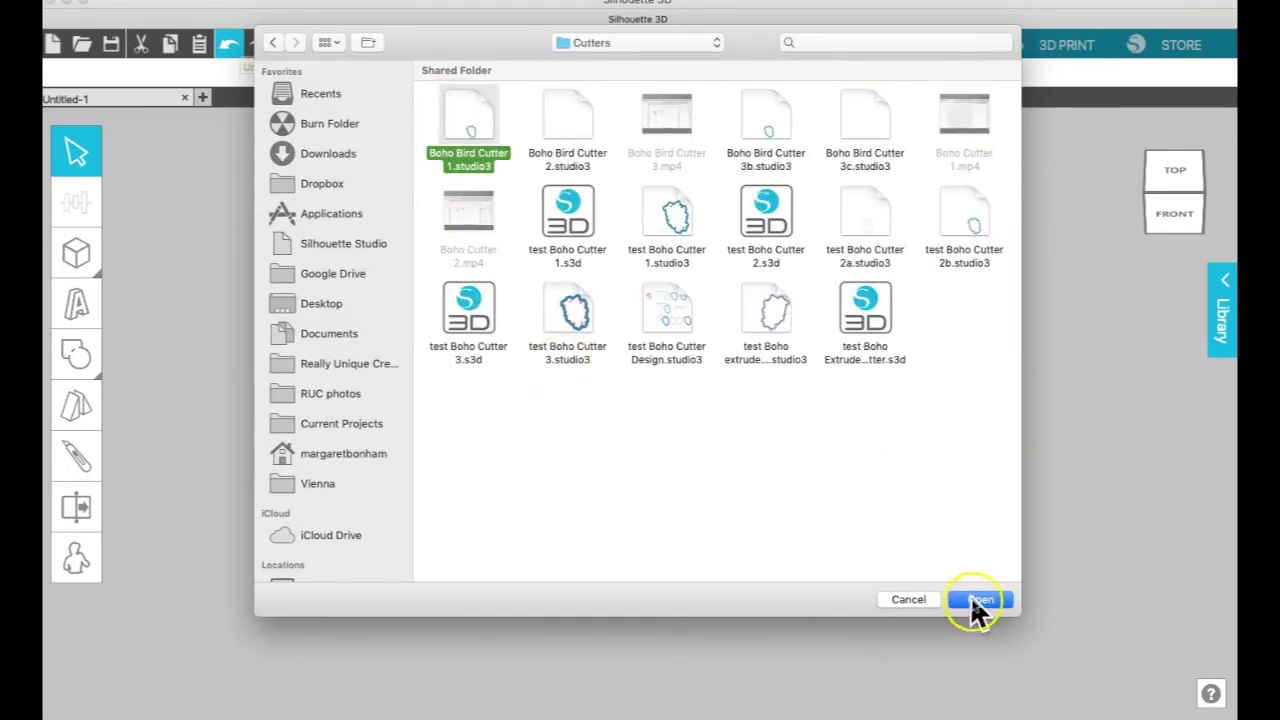
click(978, 601)
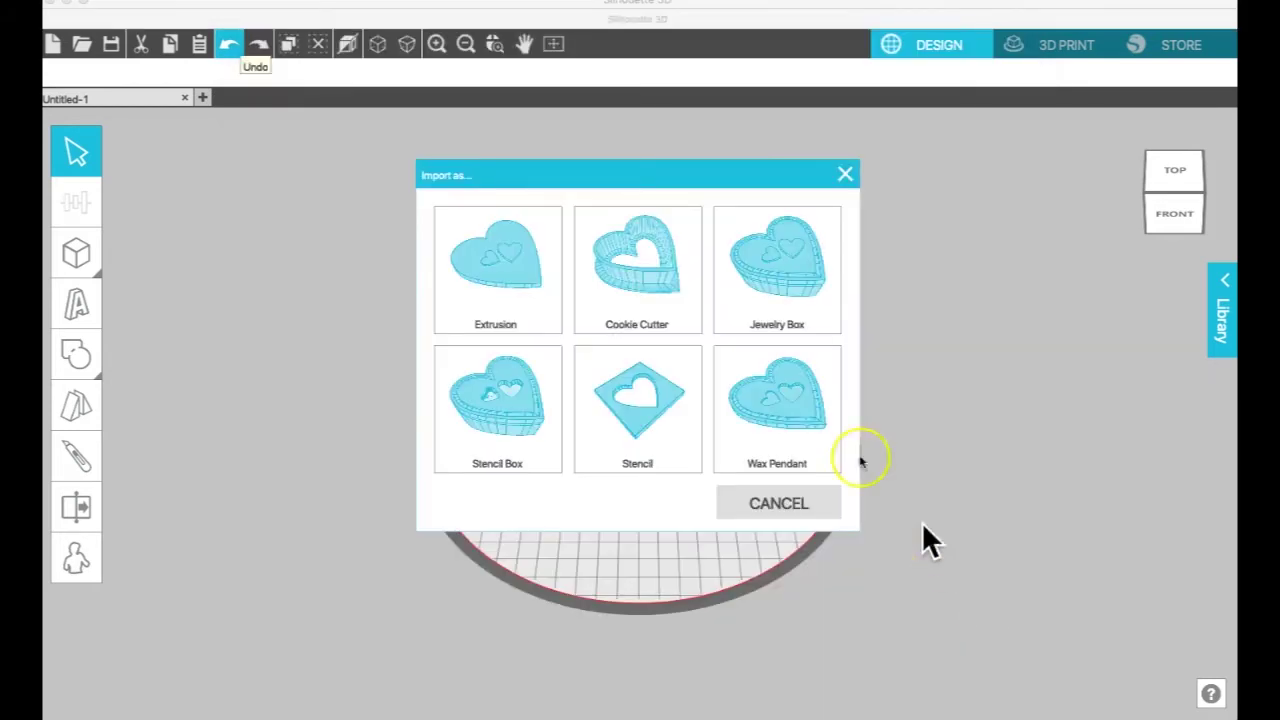
click(514, 264)
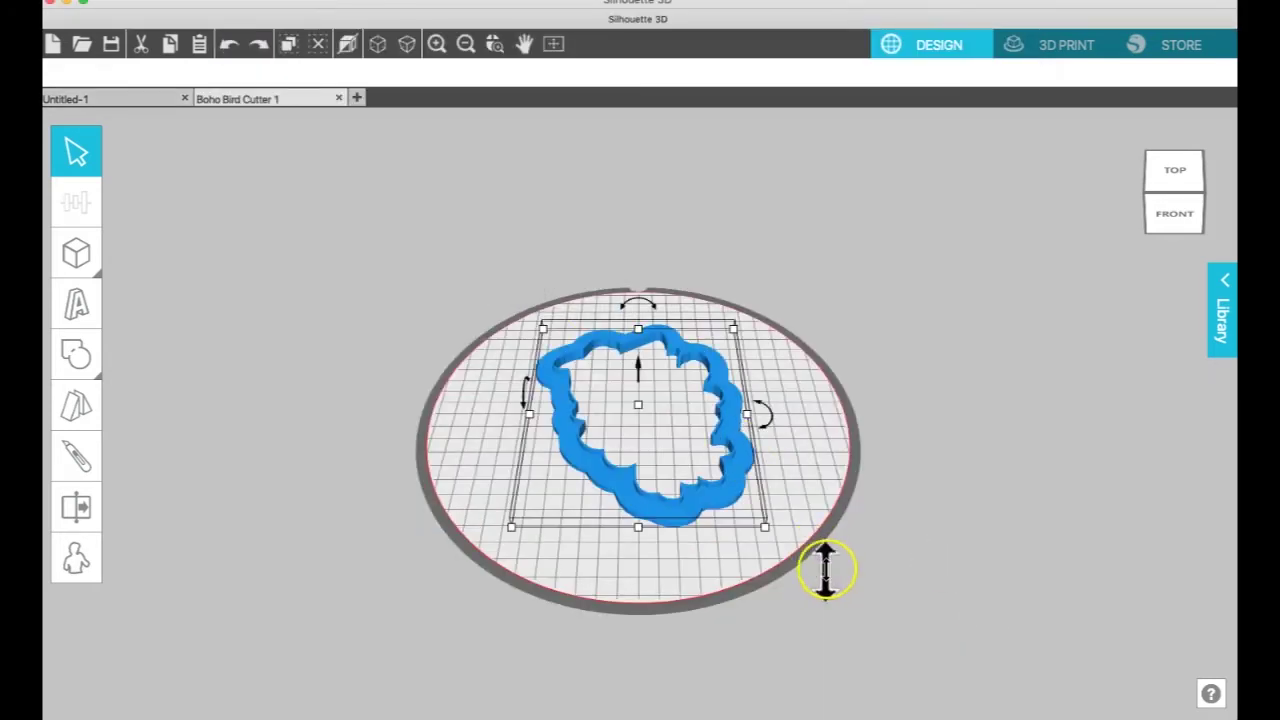
Split the cutter into separate parts and move the outer outline off to the left
click(805, 510)
click(728, 528)
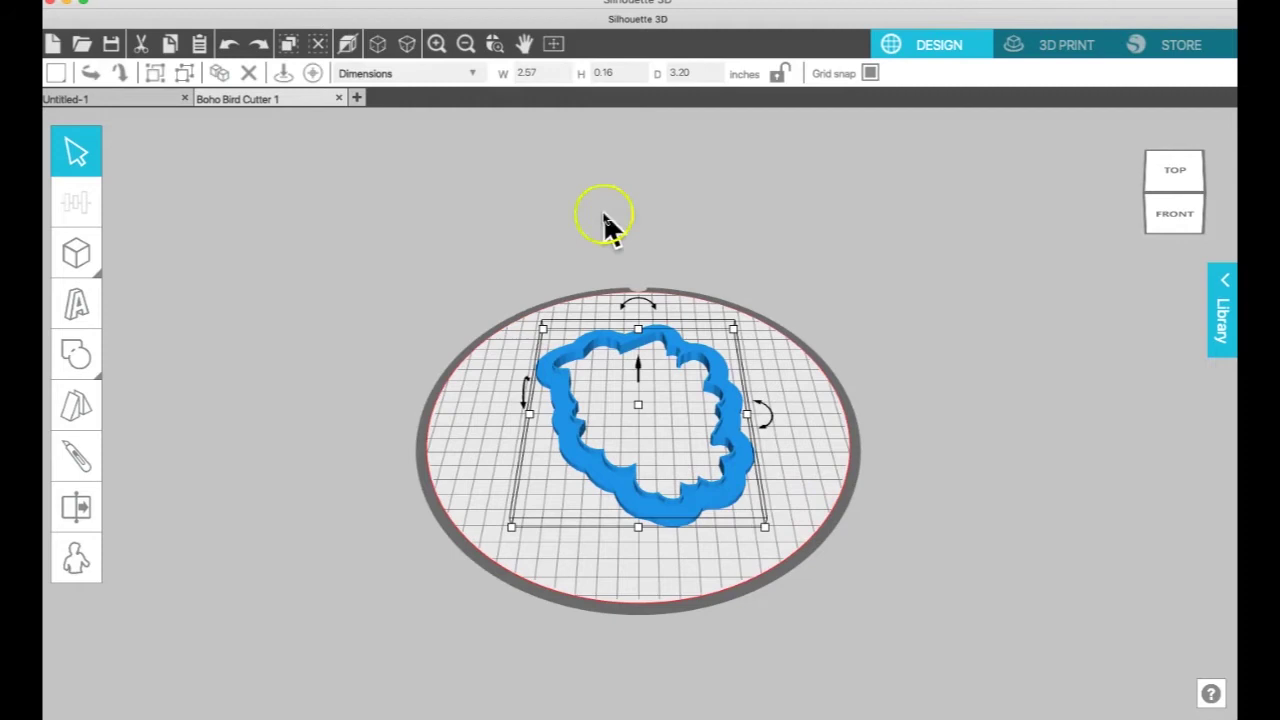
click(352, 4)
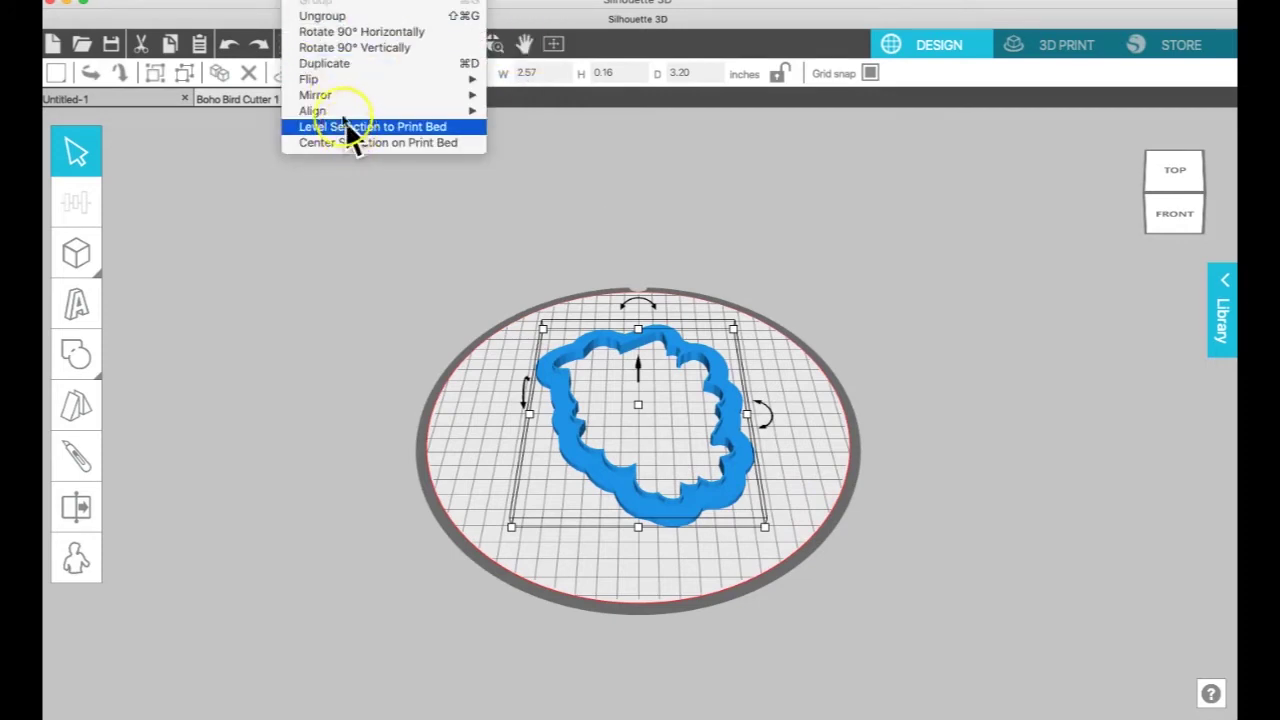
click(332, 16)
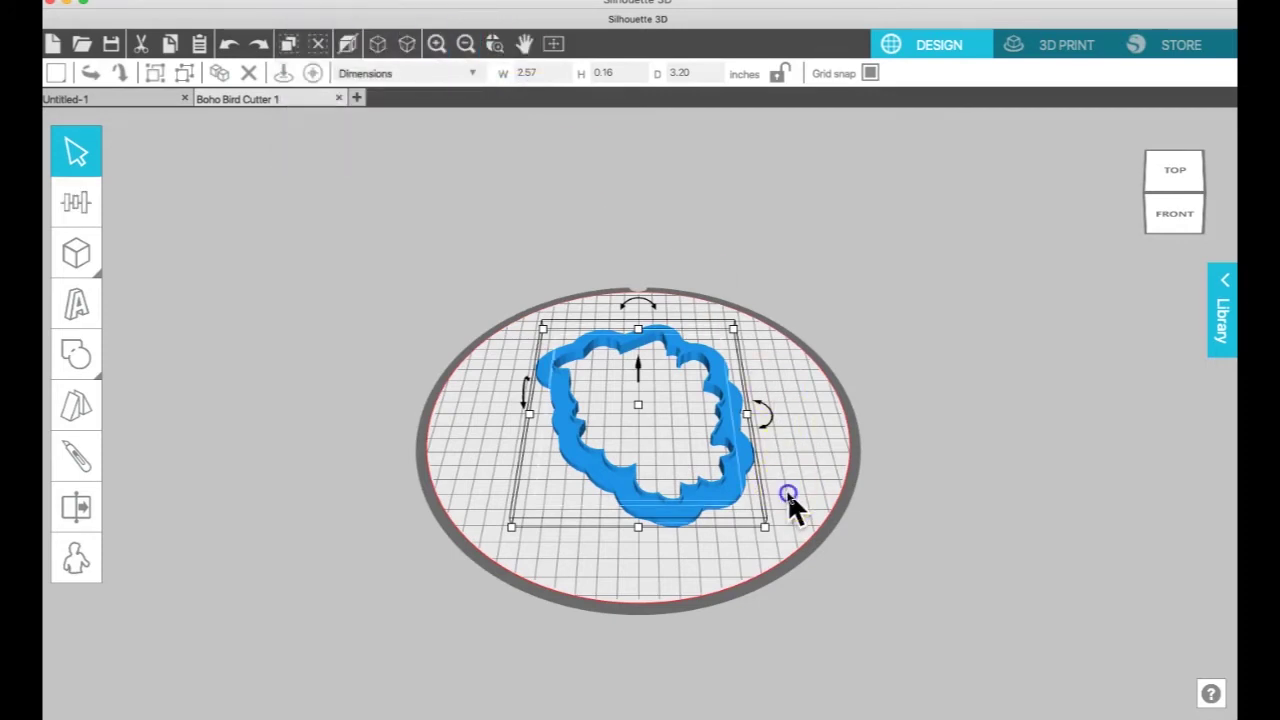
click(787, 490)
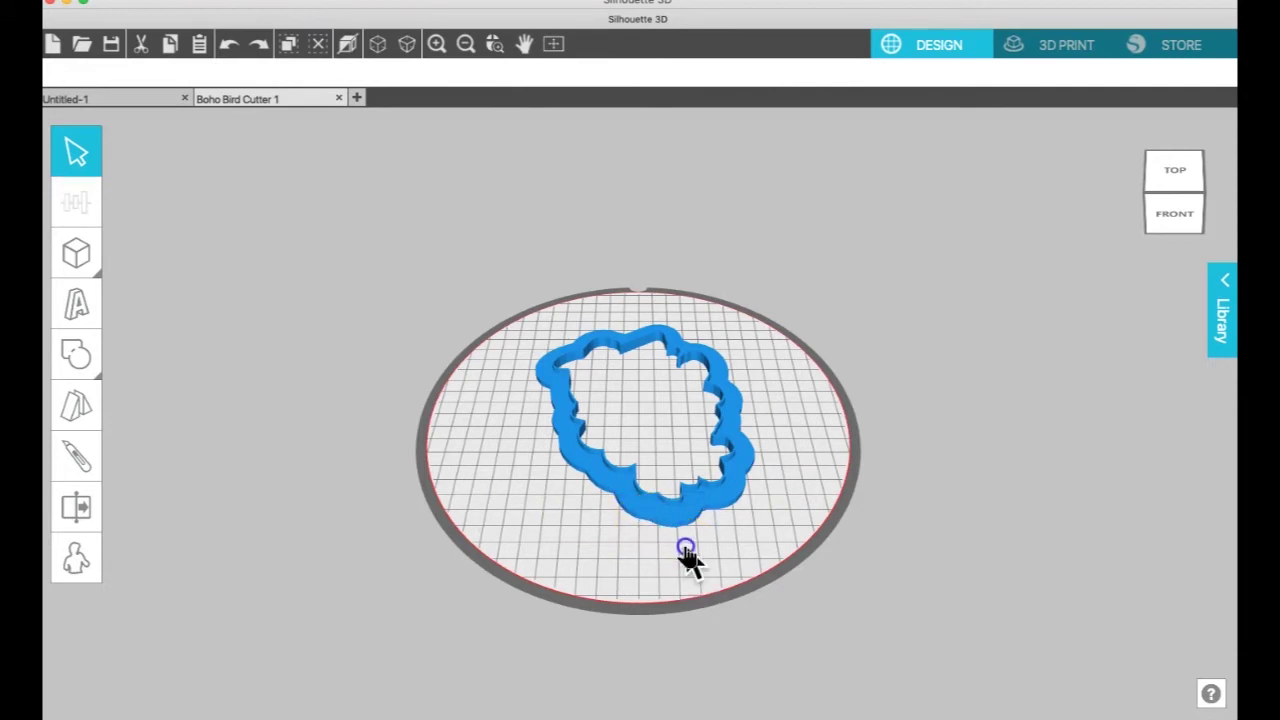
drag(686, 551, 429, 503)
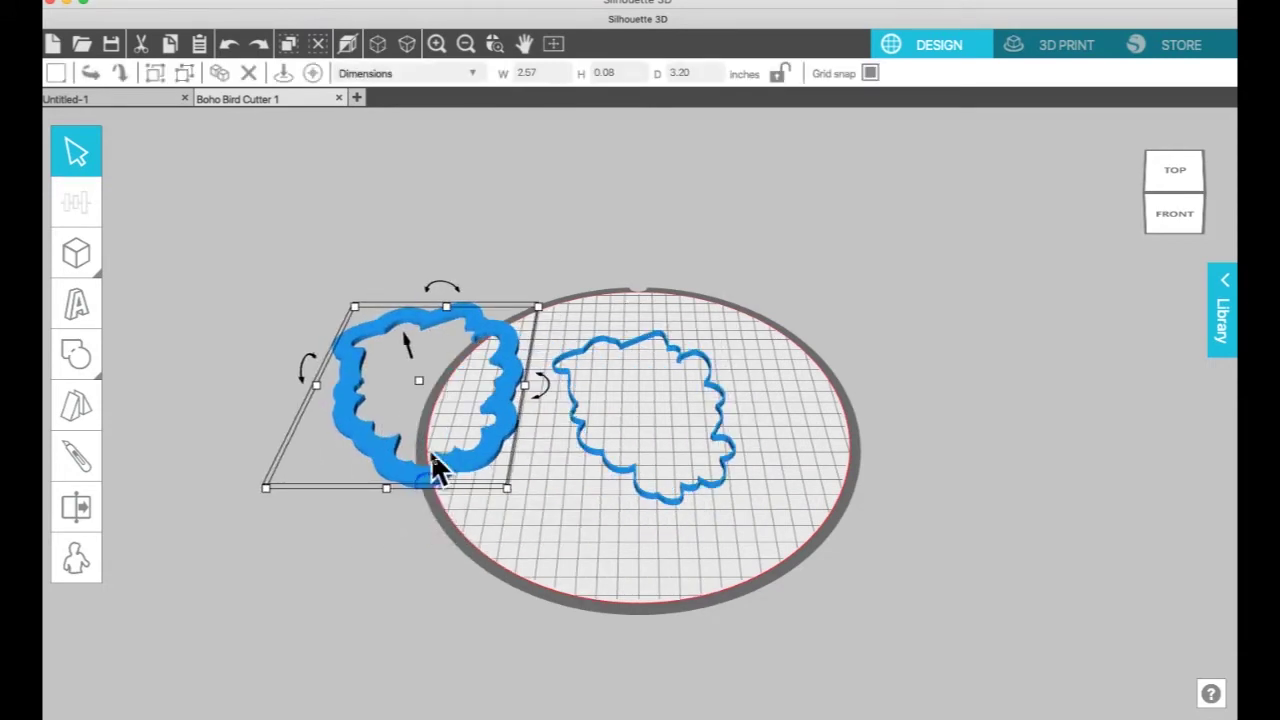
click(412, 476)
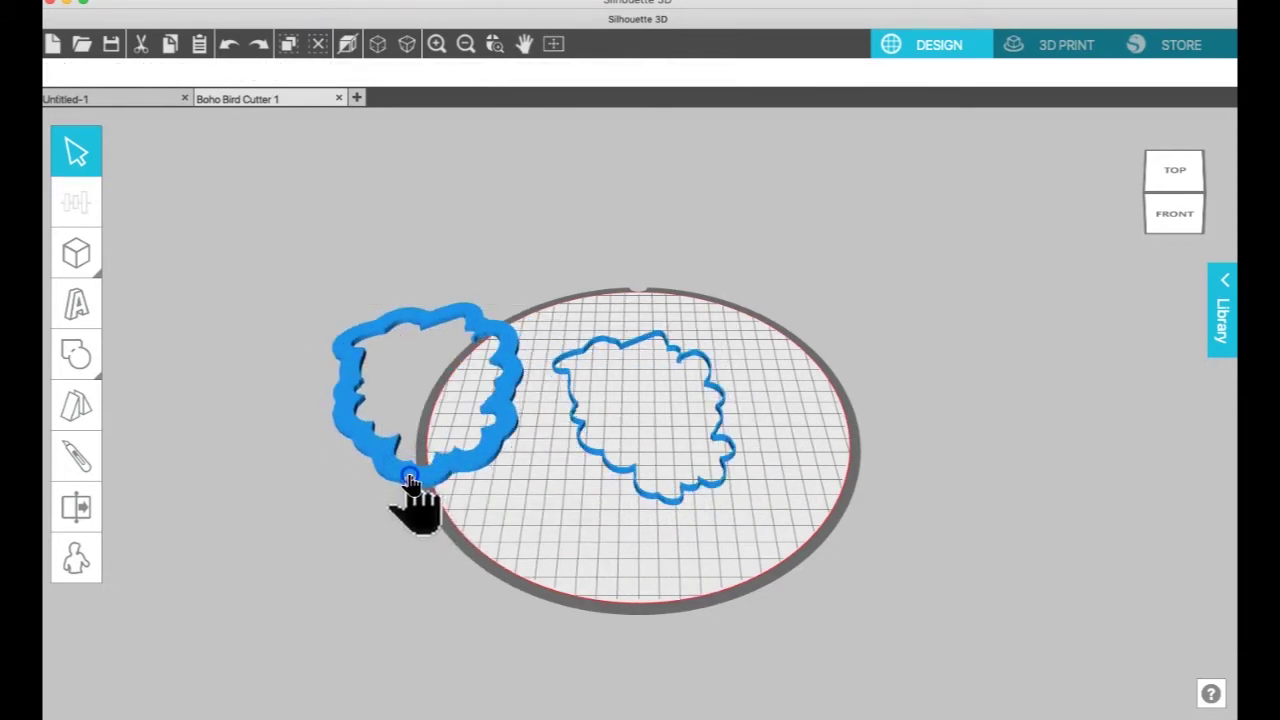
click(410, 478)
click(608, 458)
Set the inner cutter outline's height to 0.67 in to form the wall
click(620, 470)
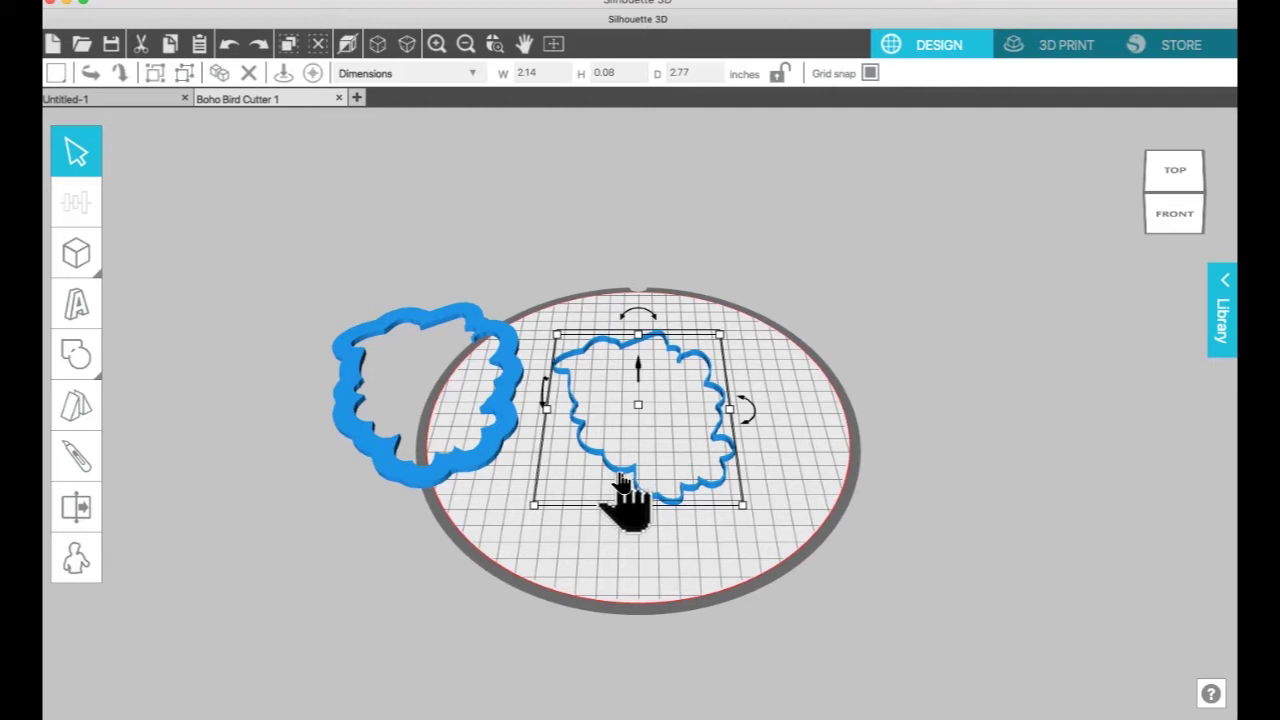
click(612, 74)
text(.67)
key(Return)
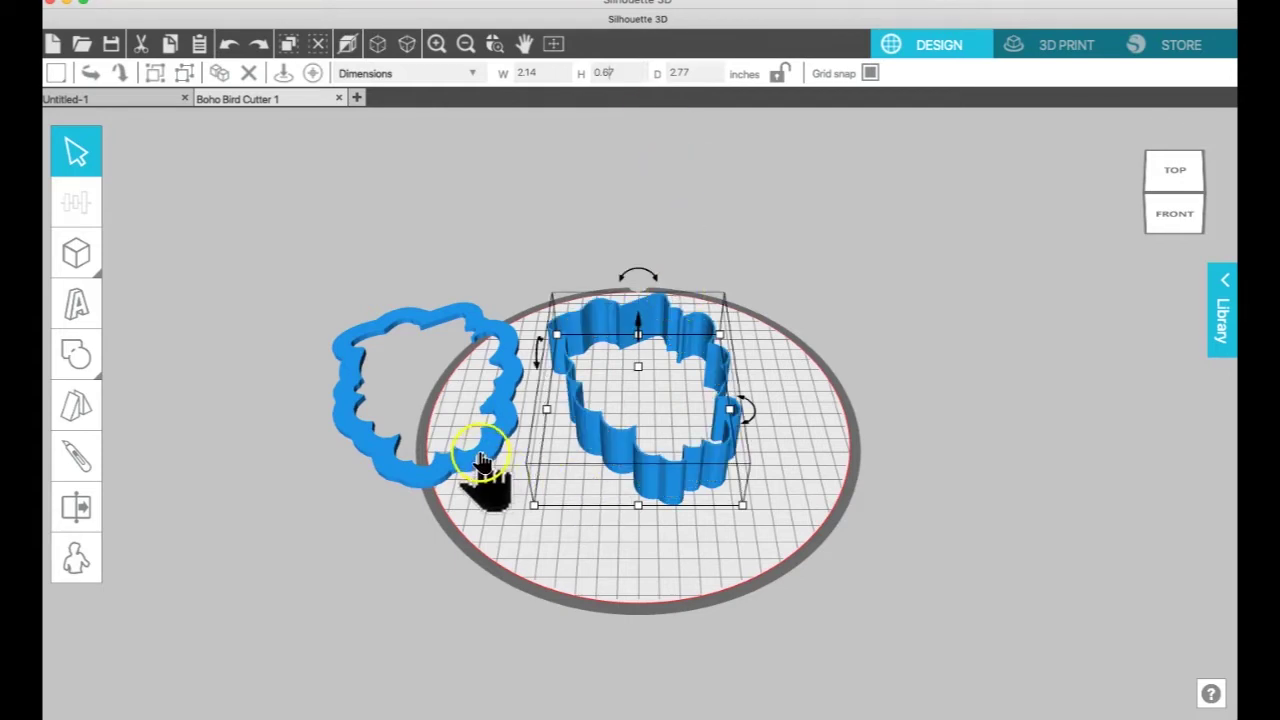
Make the larger outline a 0.12 in flat handle and drag it onto the wall
click(485, 466)
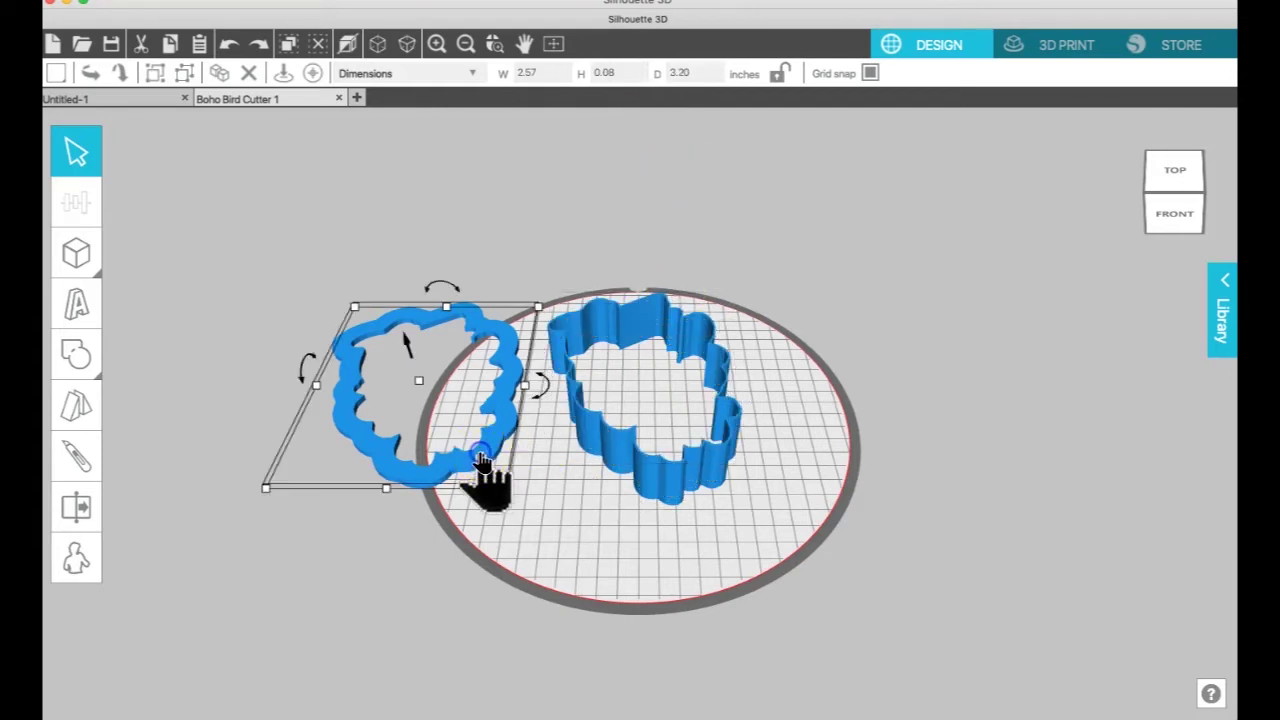
click(627, 78)
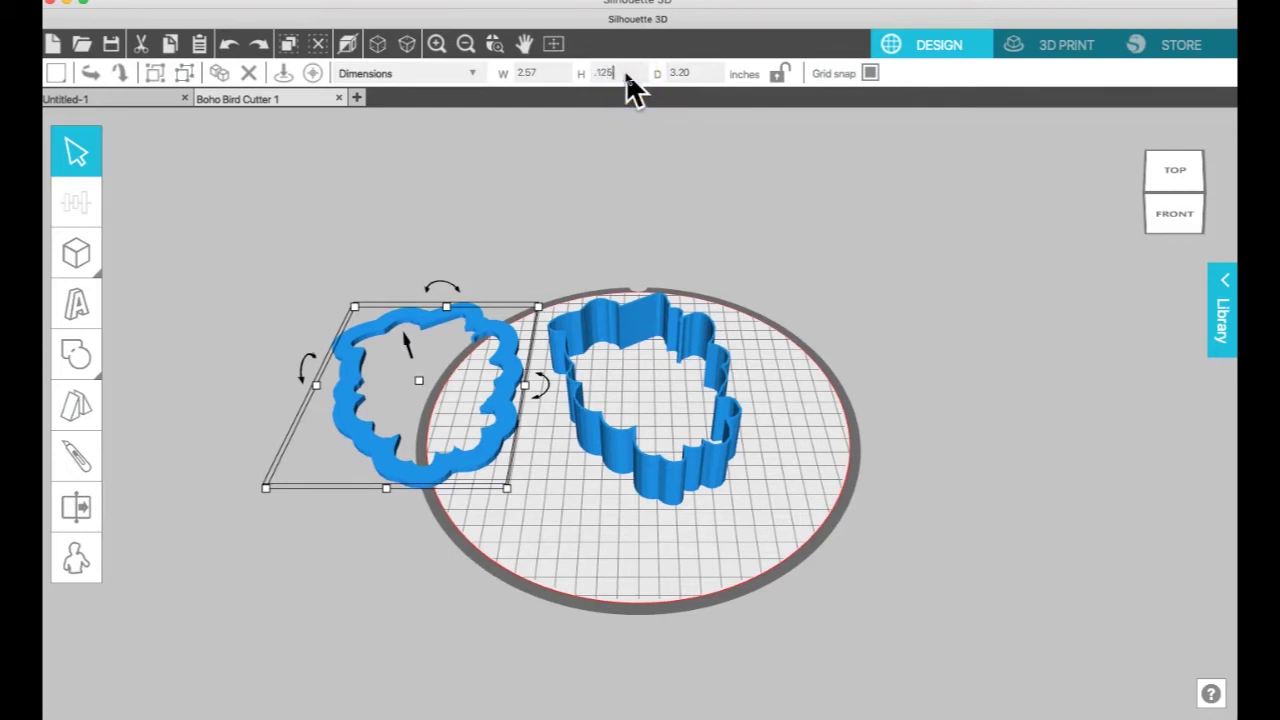
key(Return)
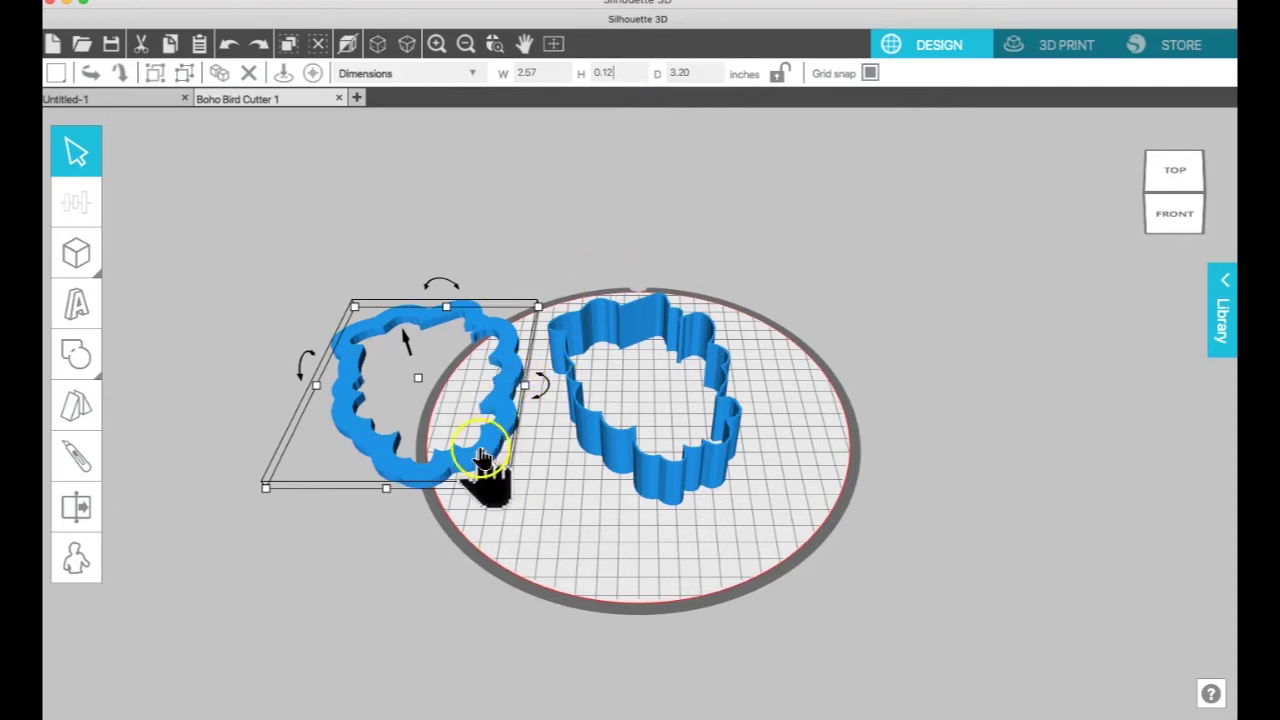
drag(478, 455, 735, 480)
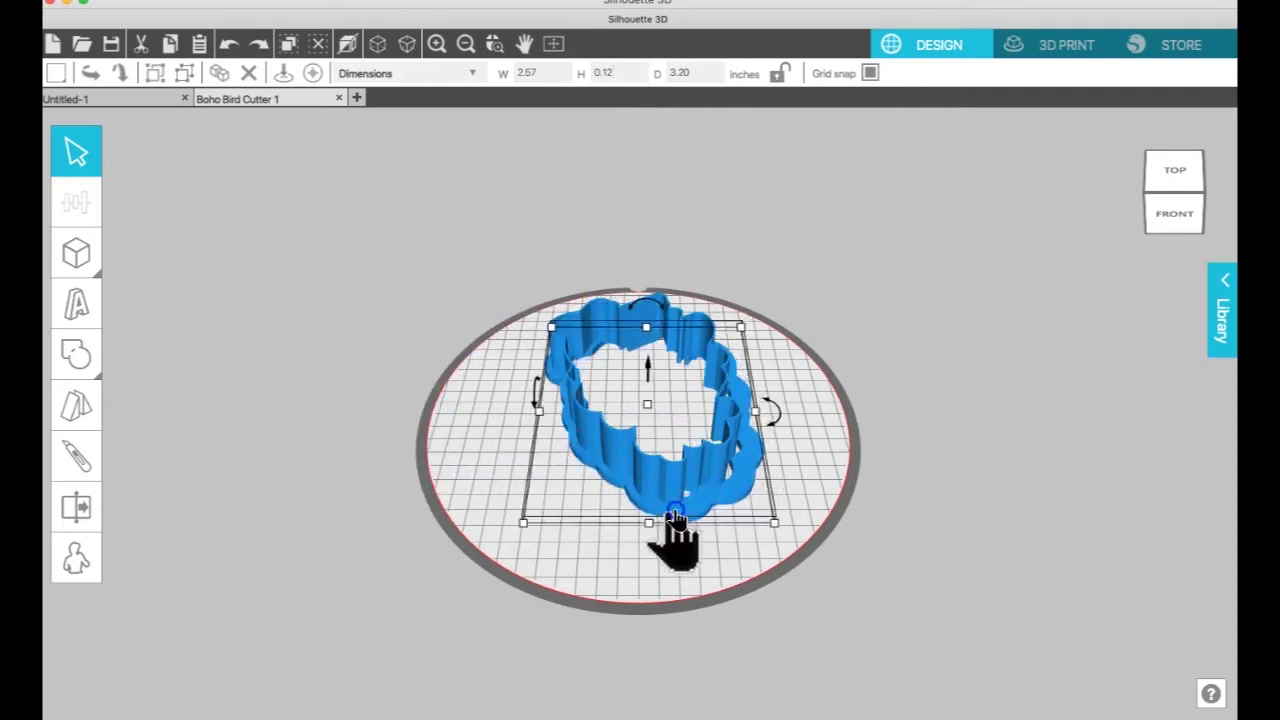
Centre the handle and cutter wall together on the build plate
drag(676, 522, 586, 493)
click(375, 313)
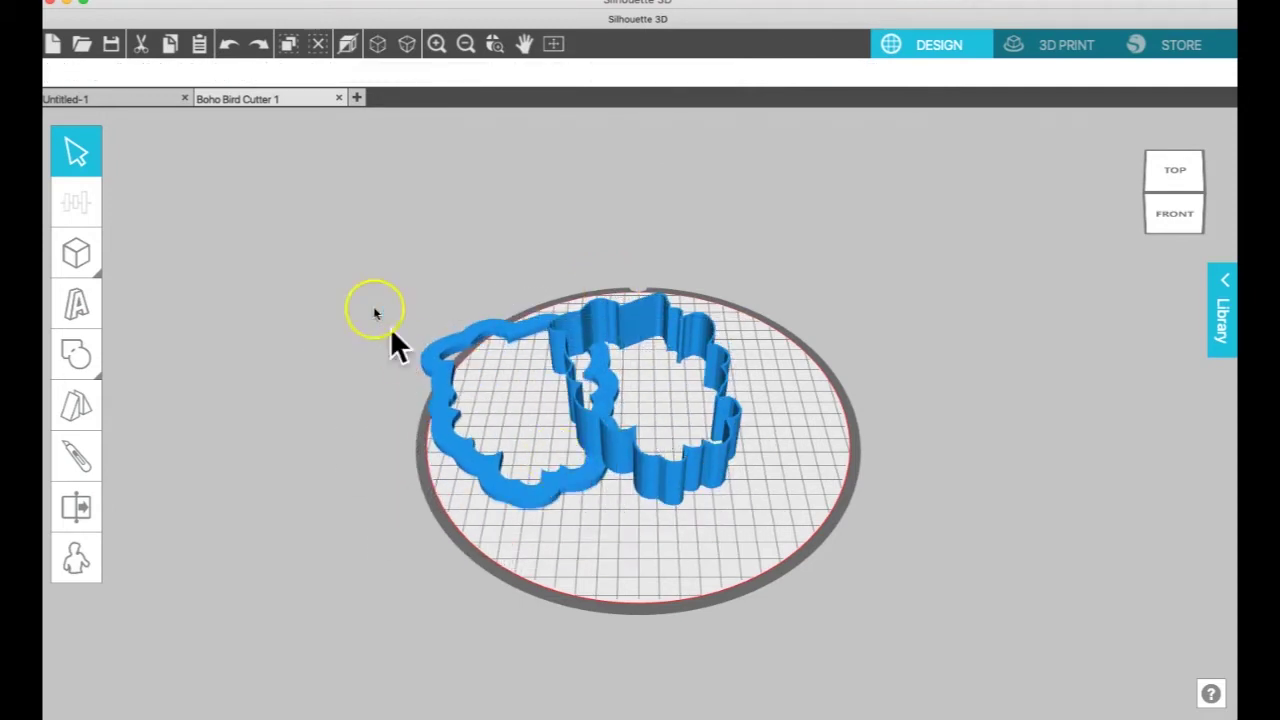
drag(360, 287, 809, 562)
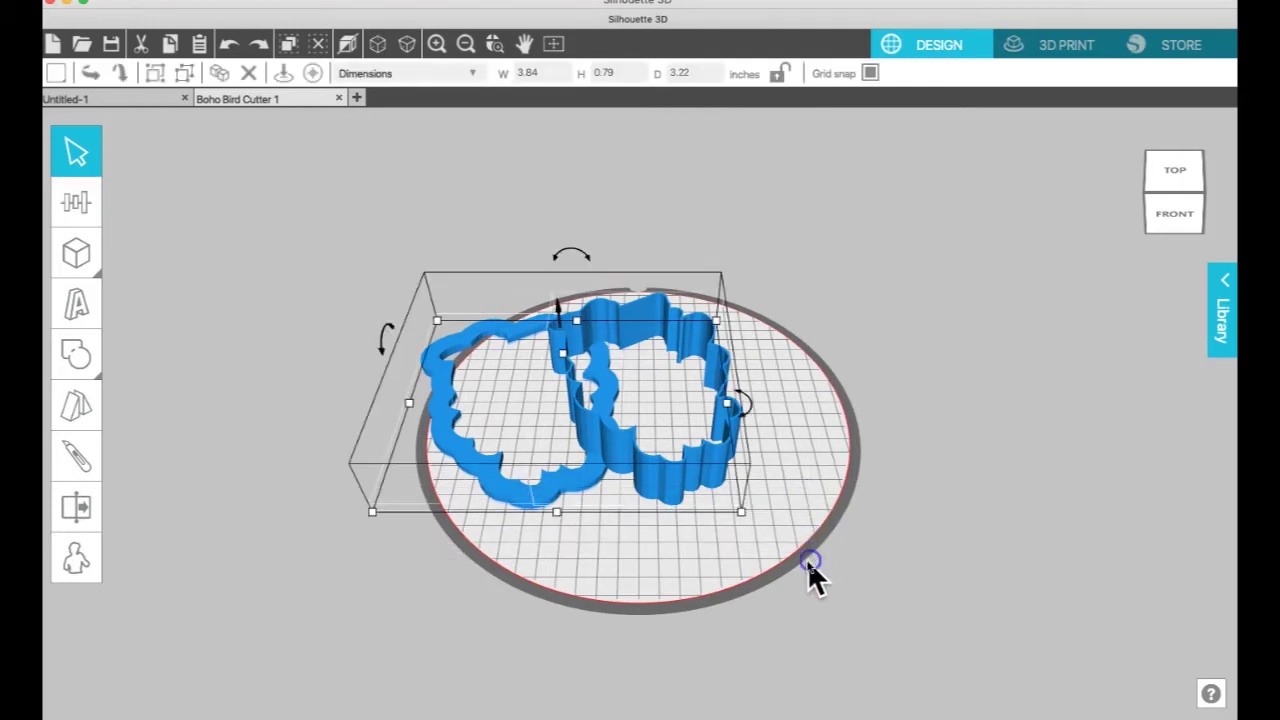
click(311, 74)
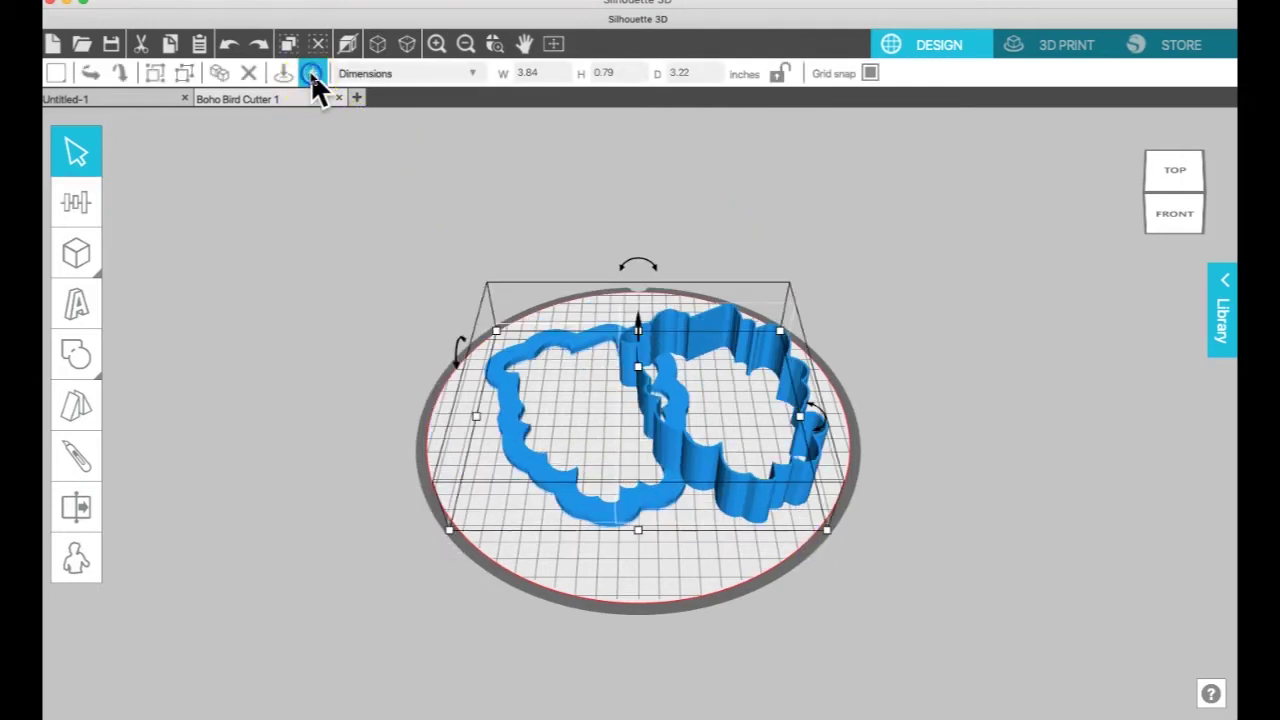
click(475, 440)
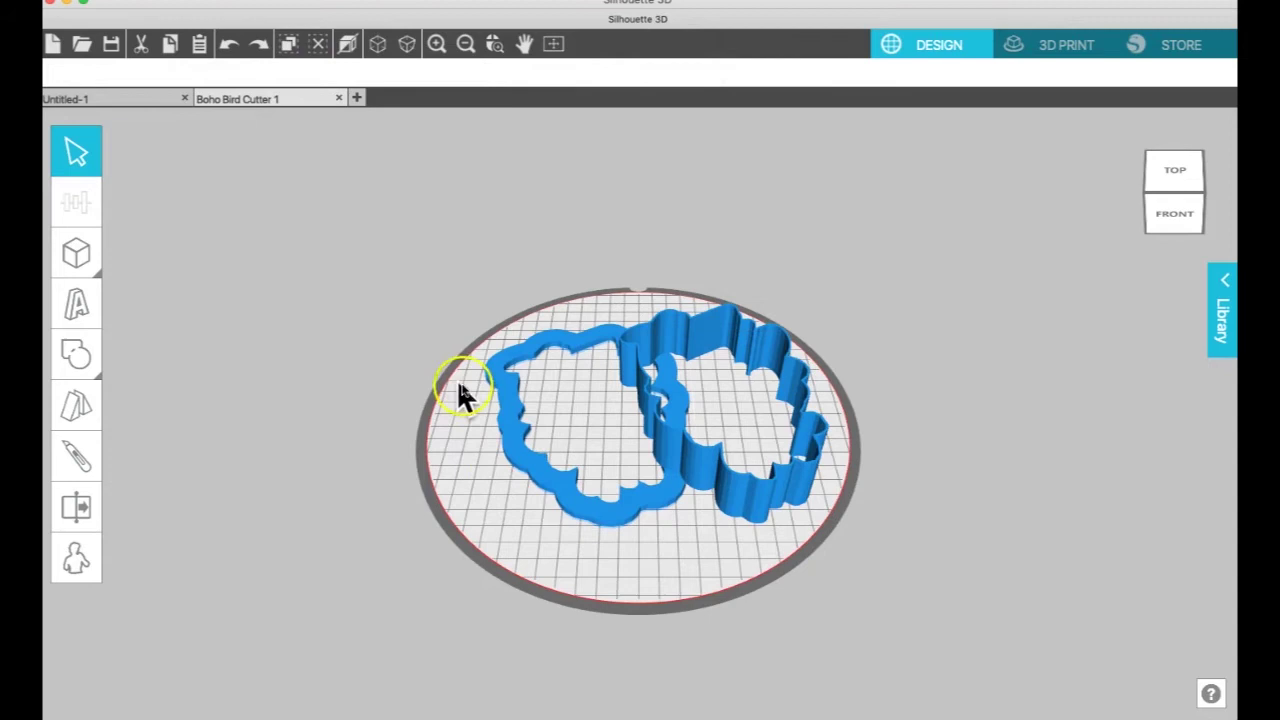
Centre the handle and the cutter wall individually and drop each onto the plate
click(543, 506)
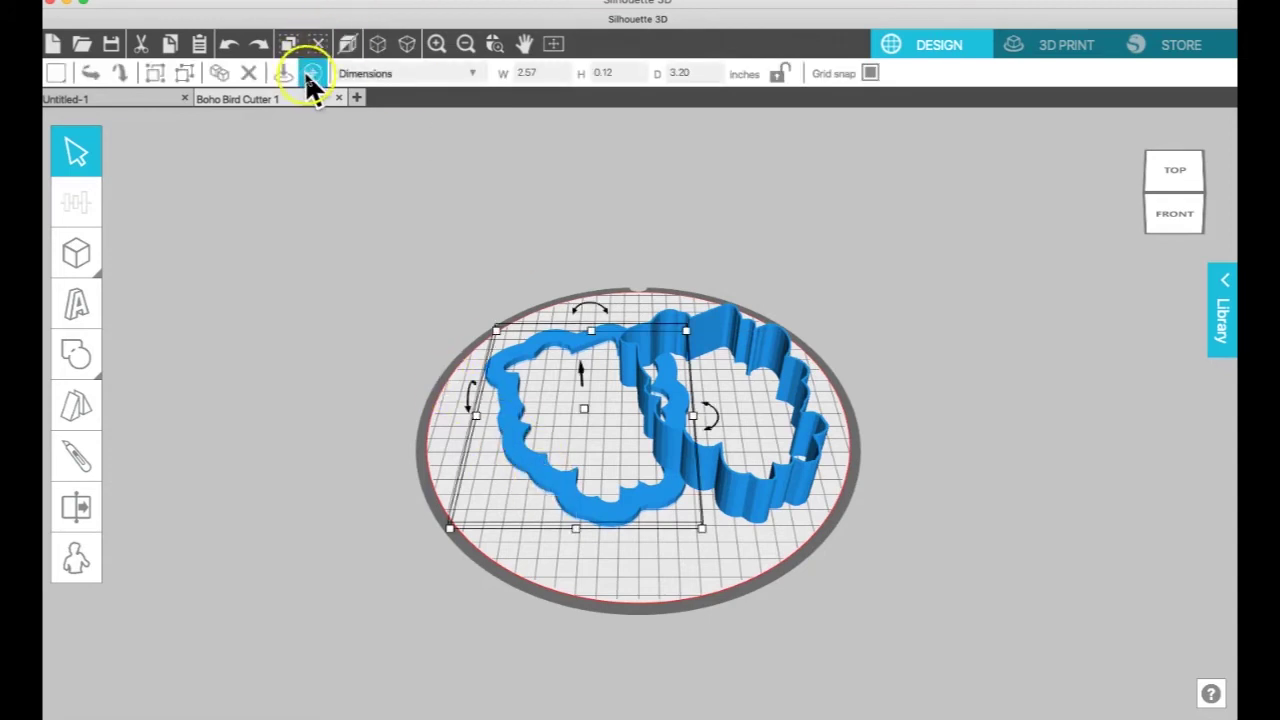
click(310, 76)
click(281, 76)
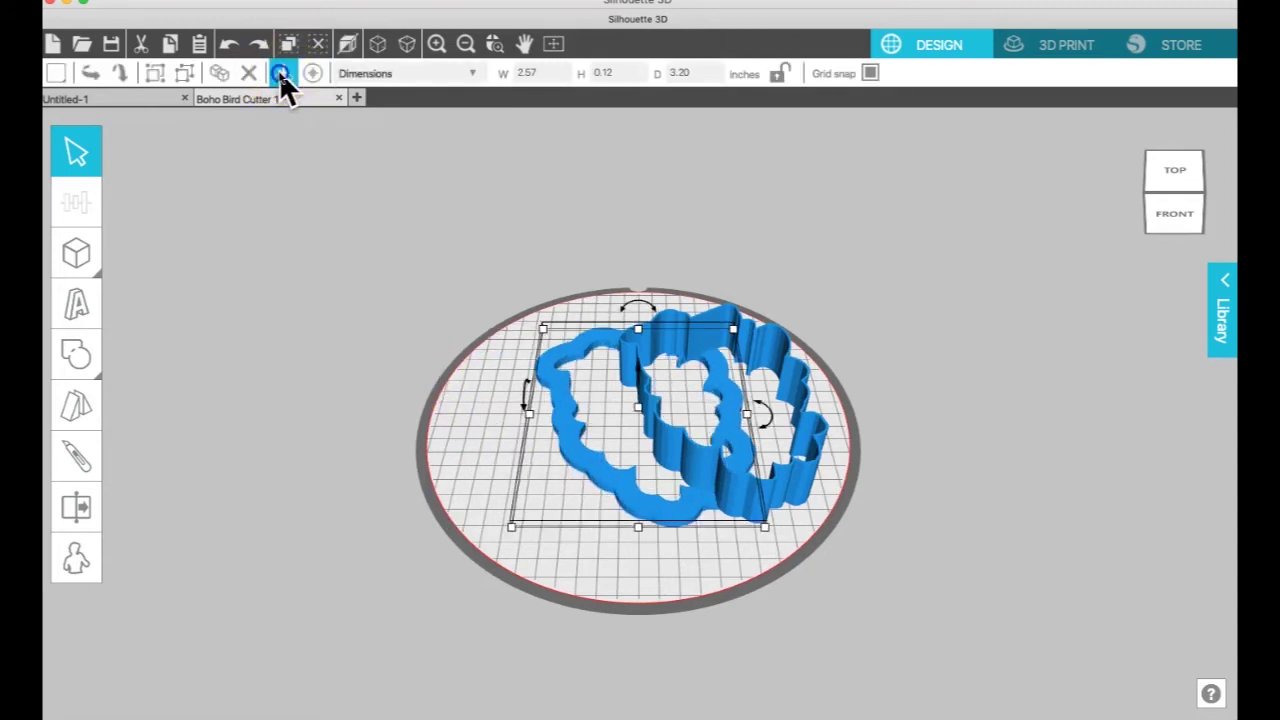
click(521, 292)
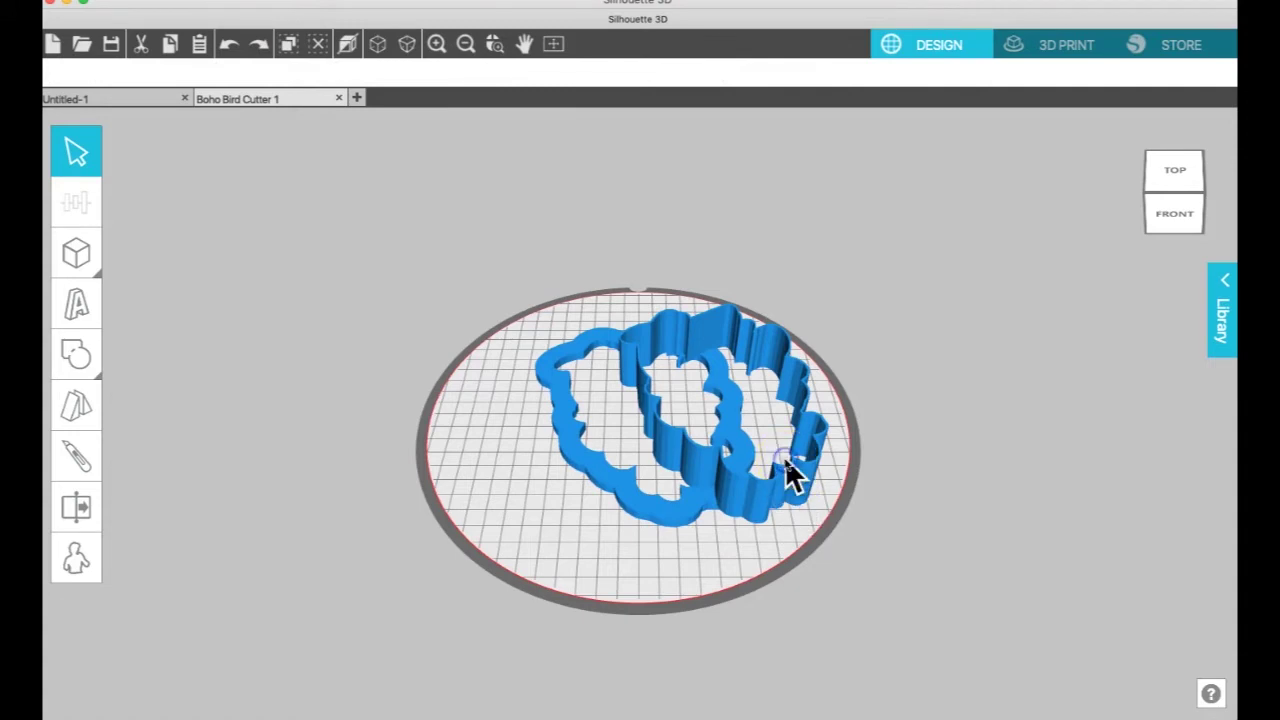
click(818, 425)
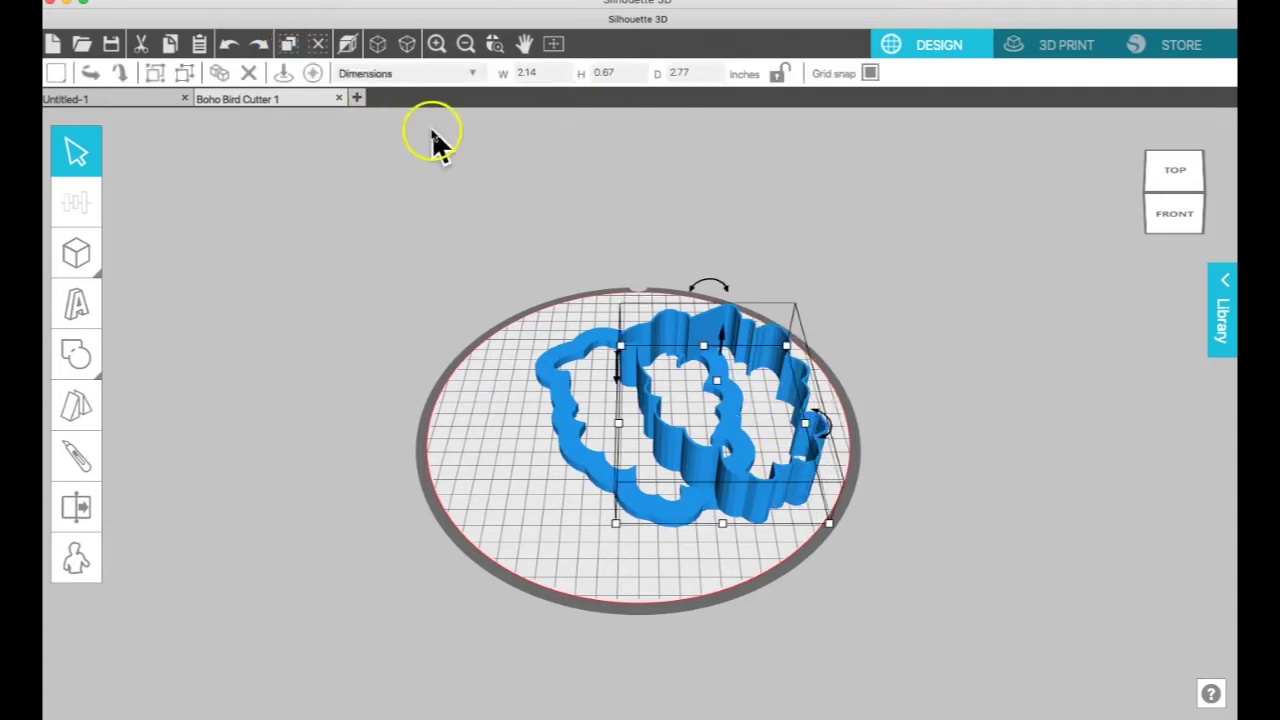
click(312, 75)
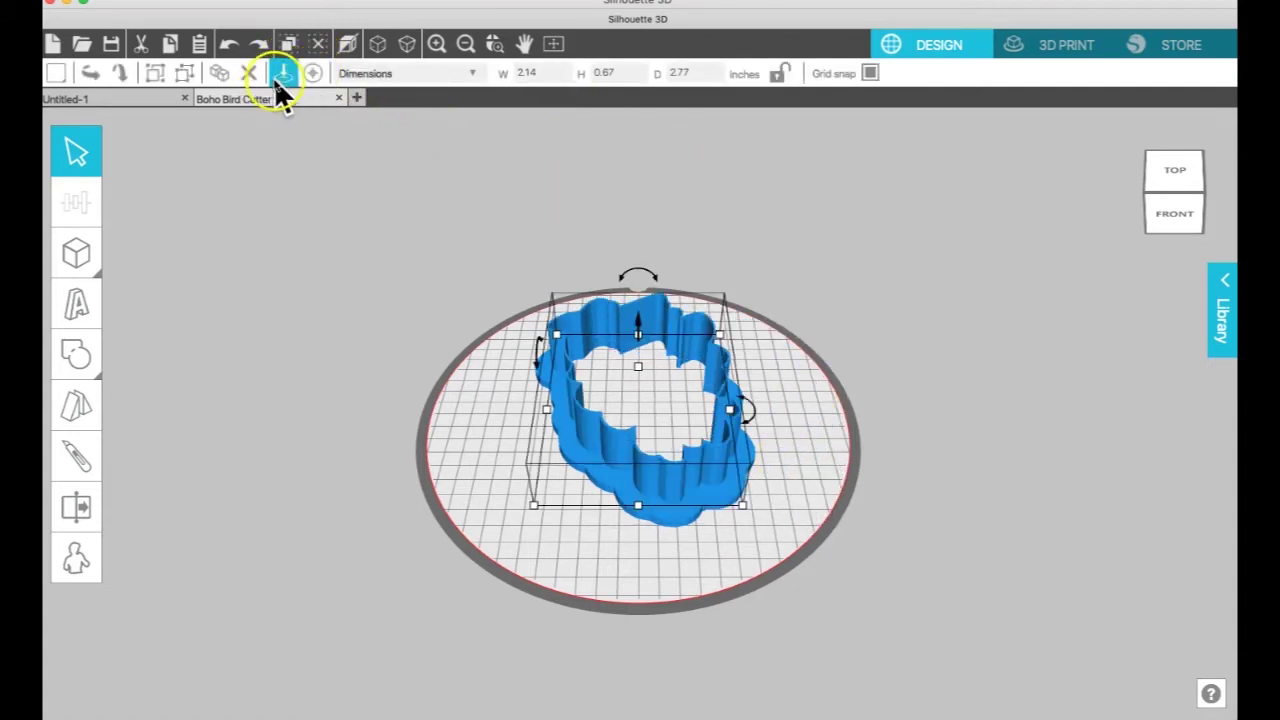
click(281, 76)
click(538, 578)
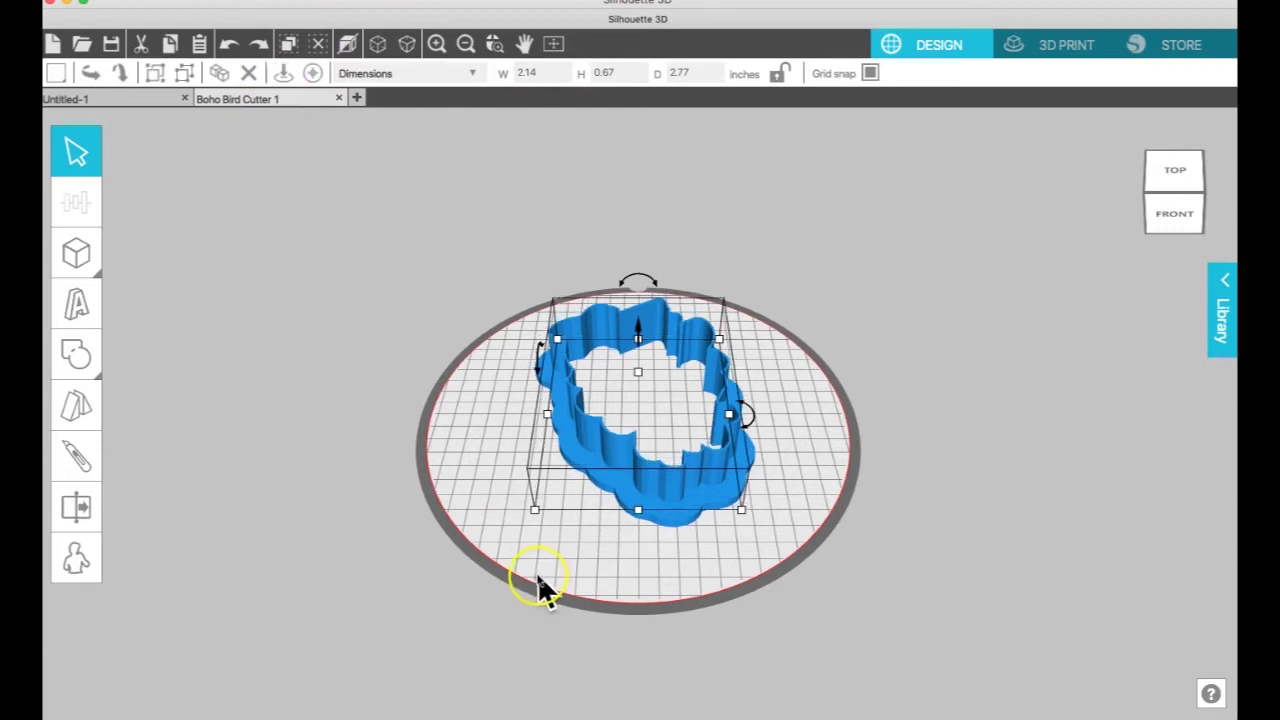
click(312, 128)
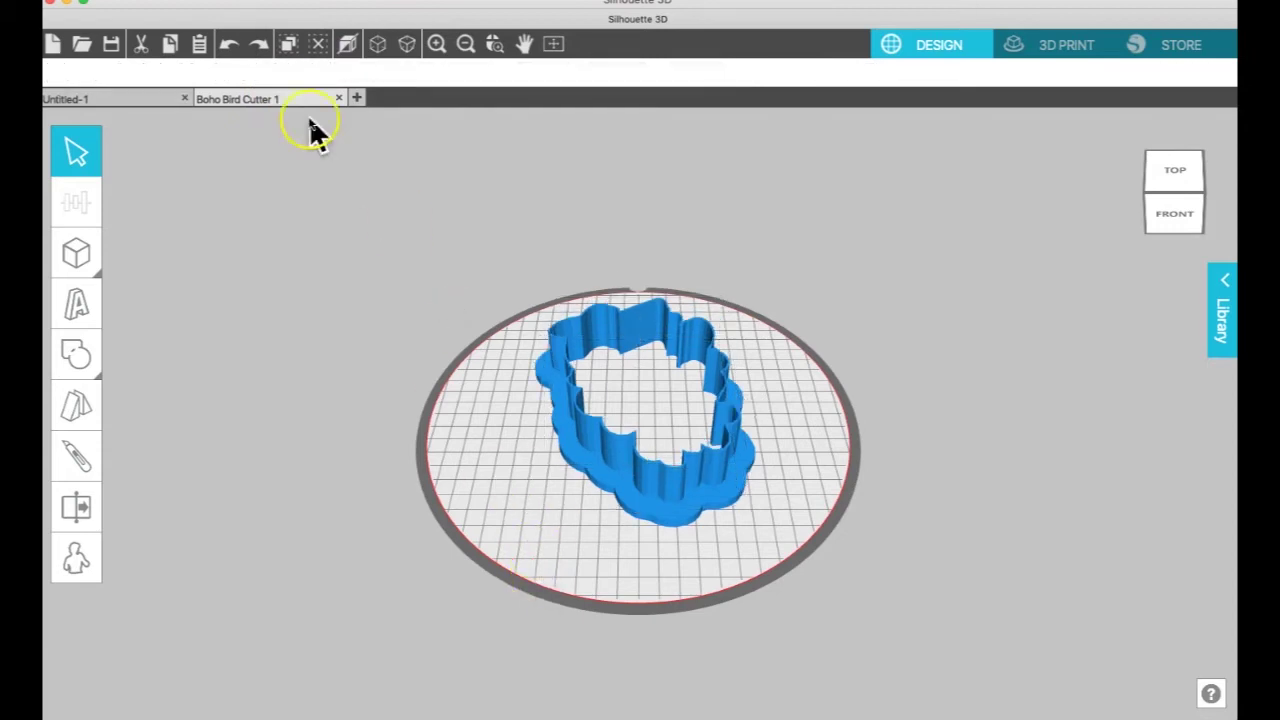
Save the assembled cookie cutter as 'Boho Bird Cutter 1' in the Cutters folder
click(193, 5)
click(214, 92)
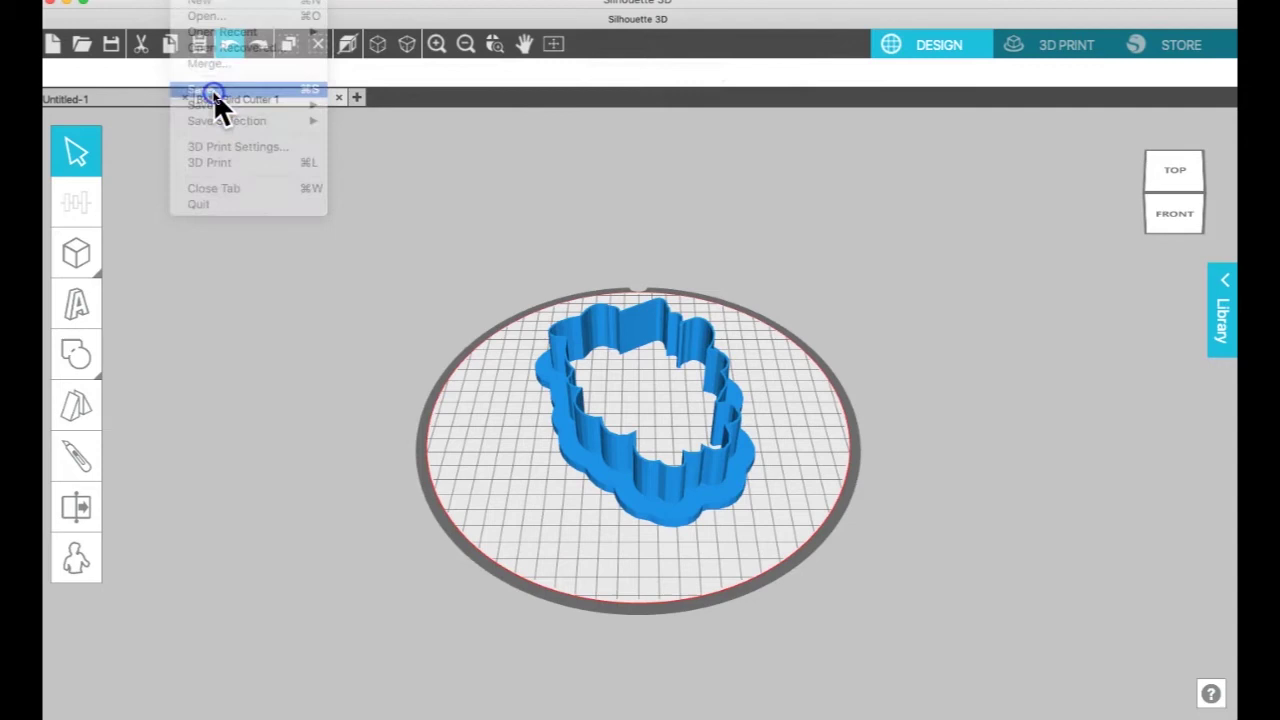
click(1122, 255)
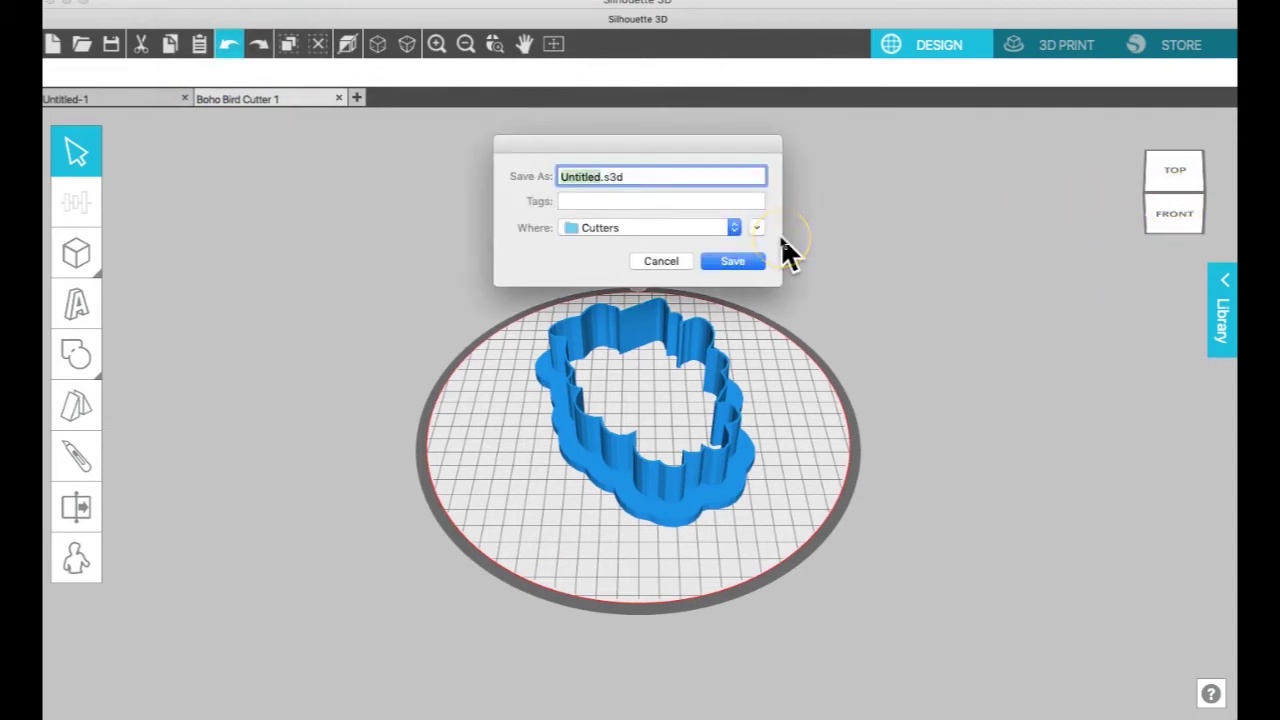
text(Boho Bird Cu)
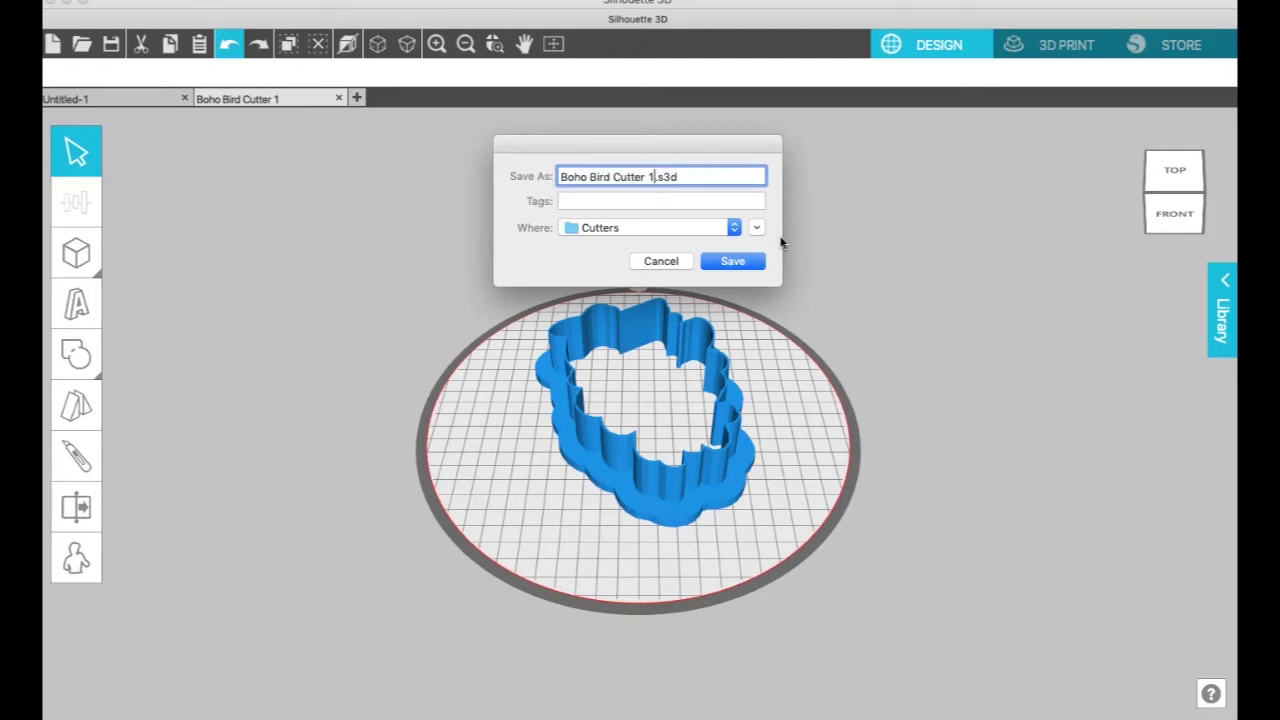
click(739, 262)
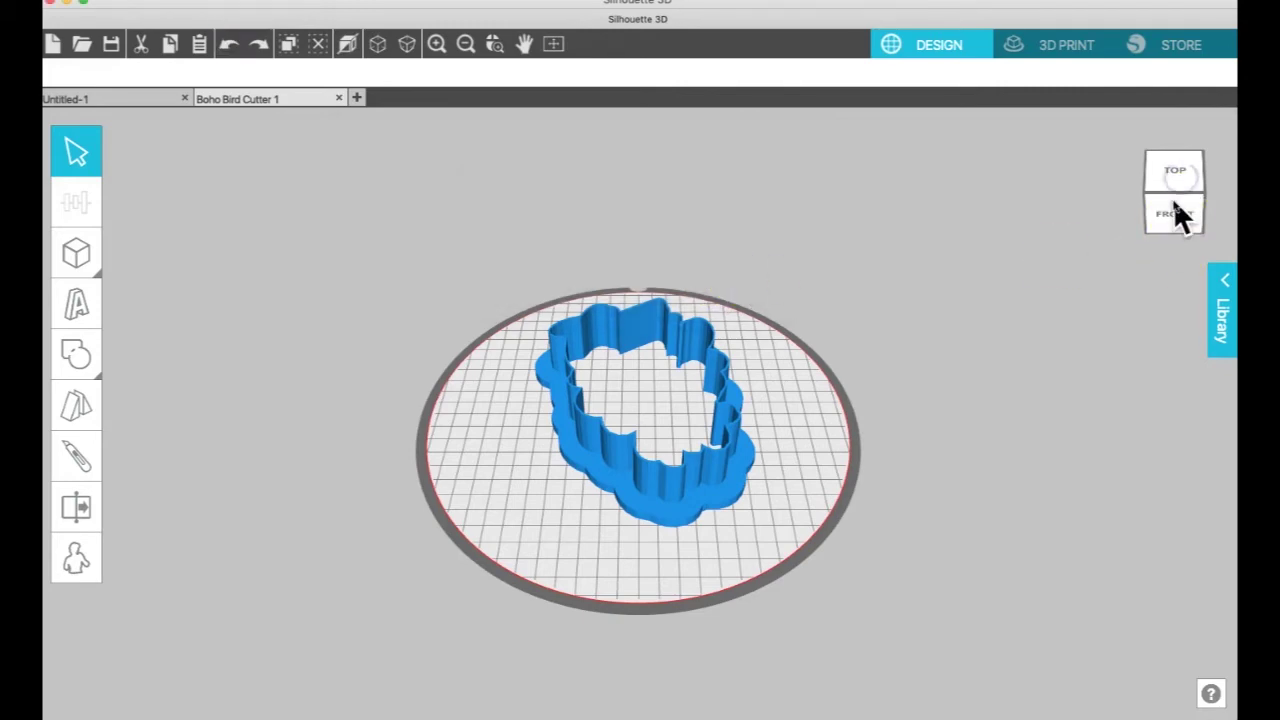
Inspect the saved cutter from above and the front, then return to Silhouette Studio
mouse_move(1174, 202)
mouse_down()
mouse_move(1172, 170)
mouse_move(1226, 186)
mouse_move(1227, 236)
mouse_move(1190, 262)
mouse_move(1160, 188)
mouse_move(1159, 226)
mouse_move(1160, 212)
mouse_up()
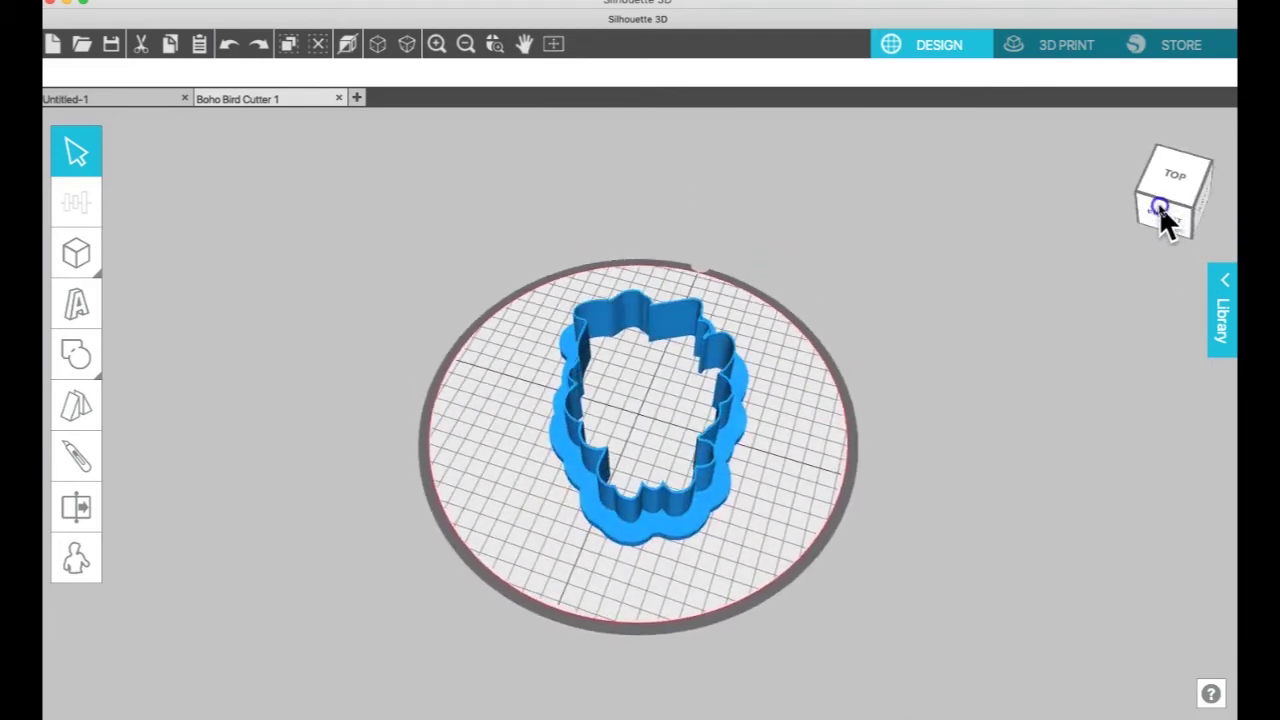
click(1159, 204)
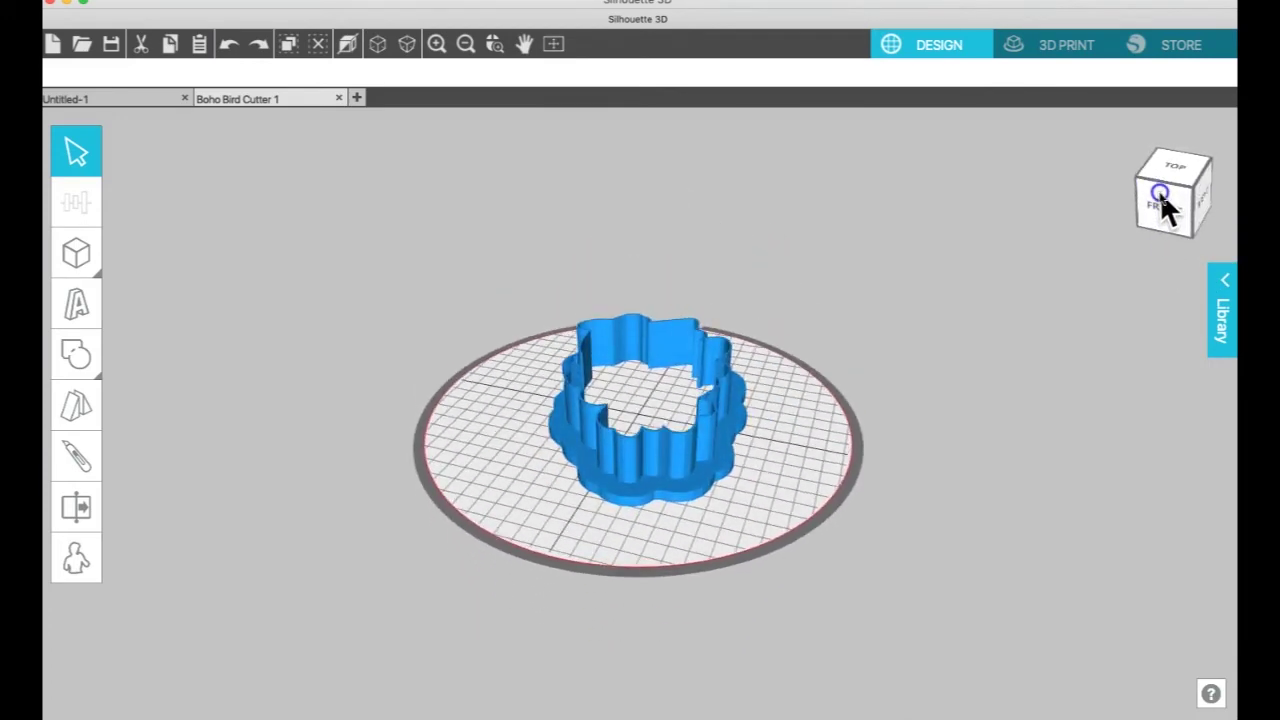
click(187, 2)
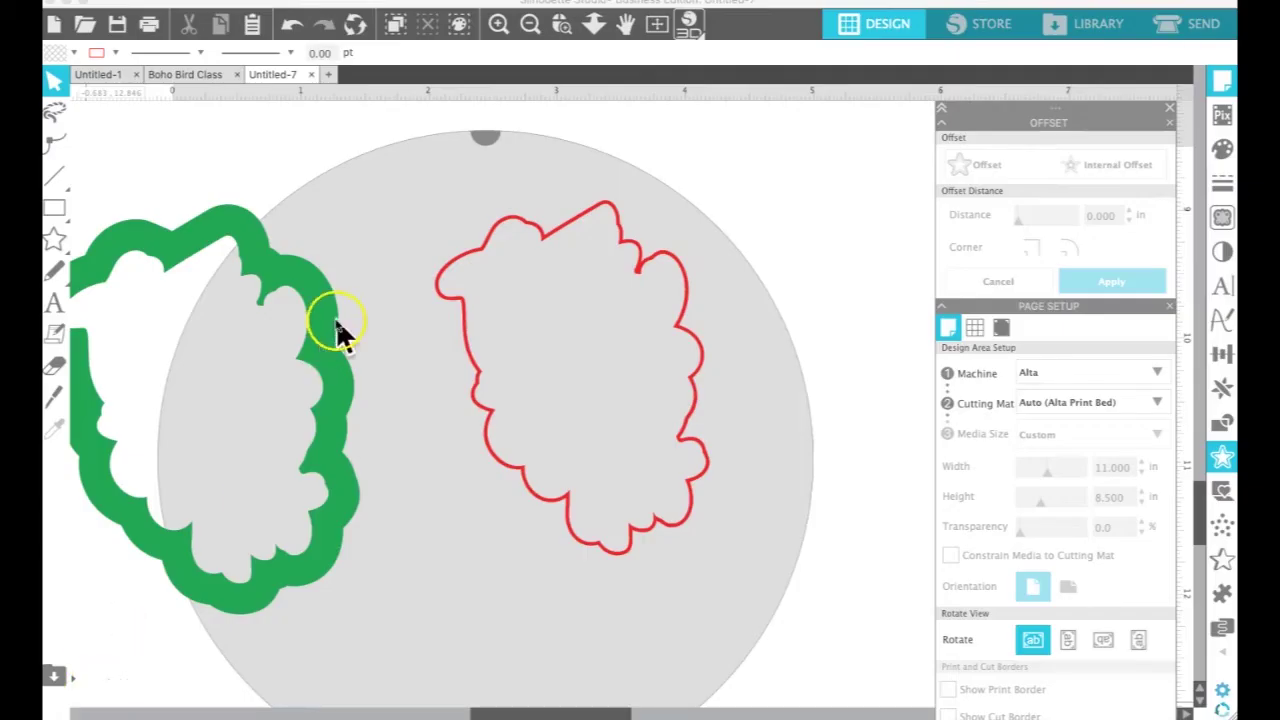
Select the red bird outline and save it alone to the hard drive
drag(407, 169, 654, 480)
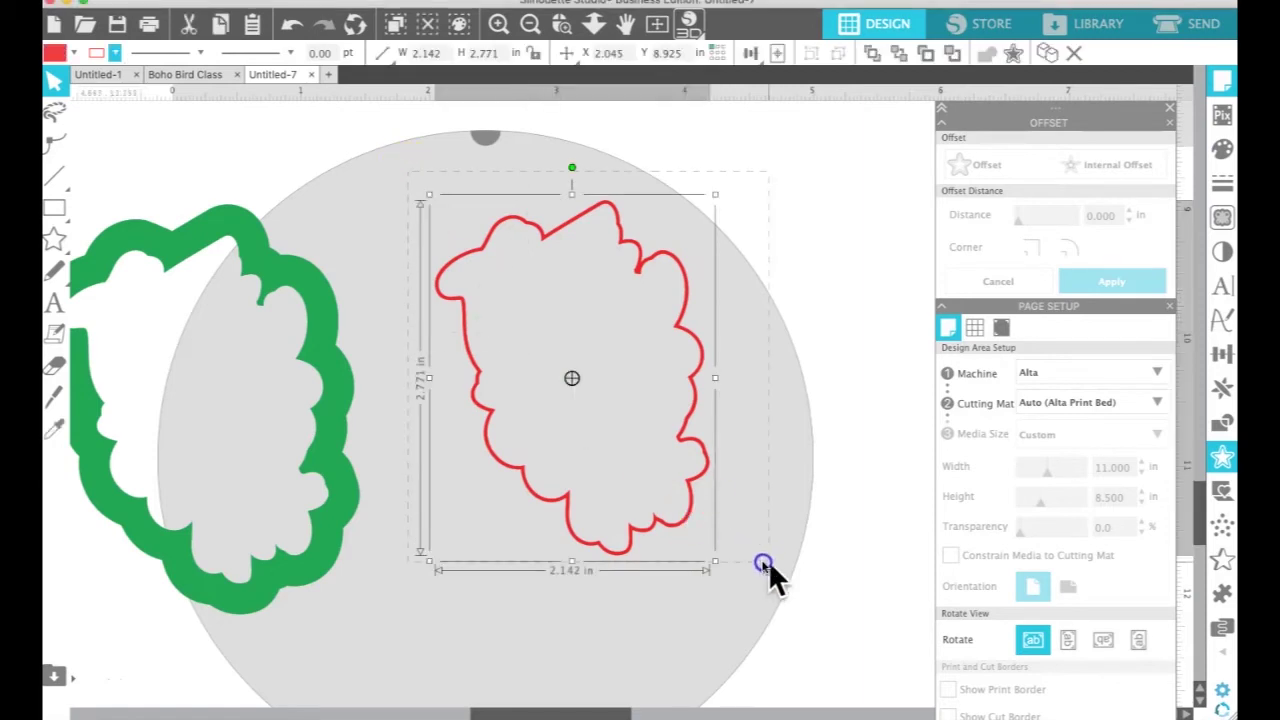
click(210, 3)
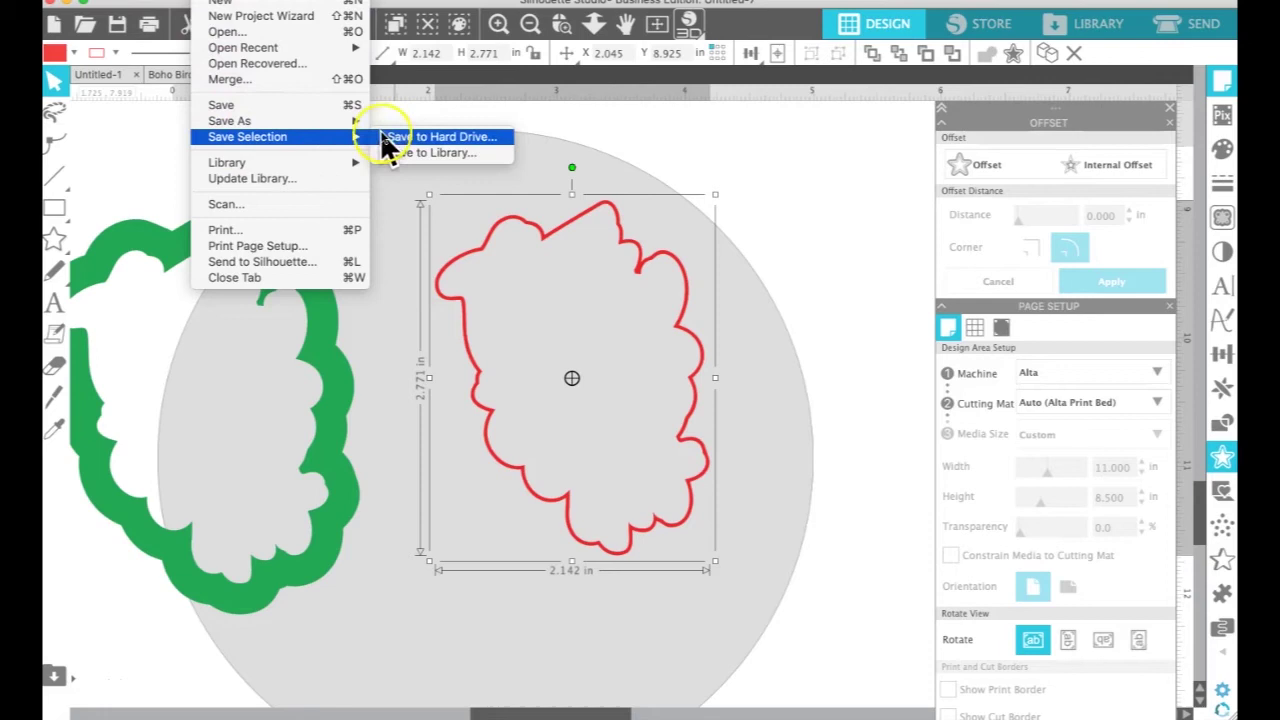
click(402, 134)
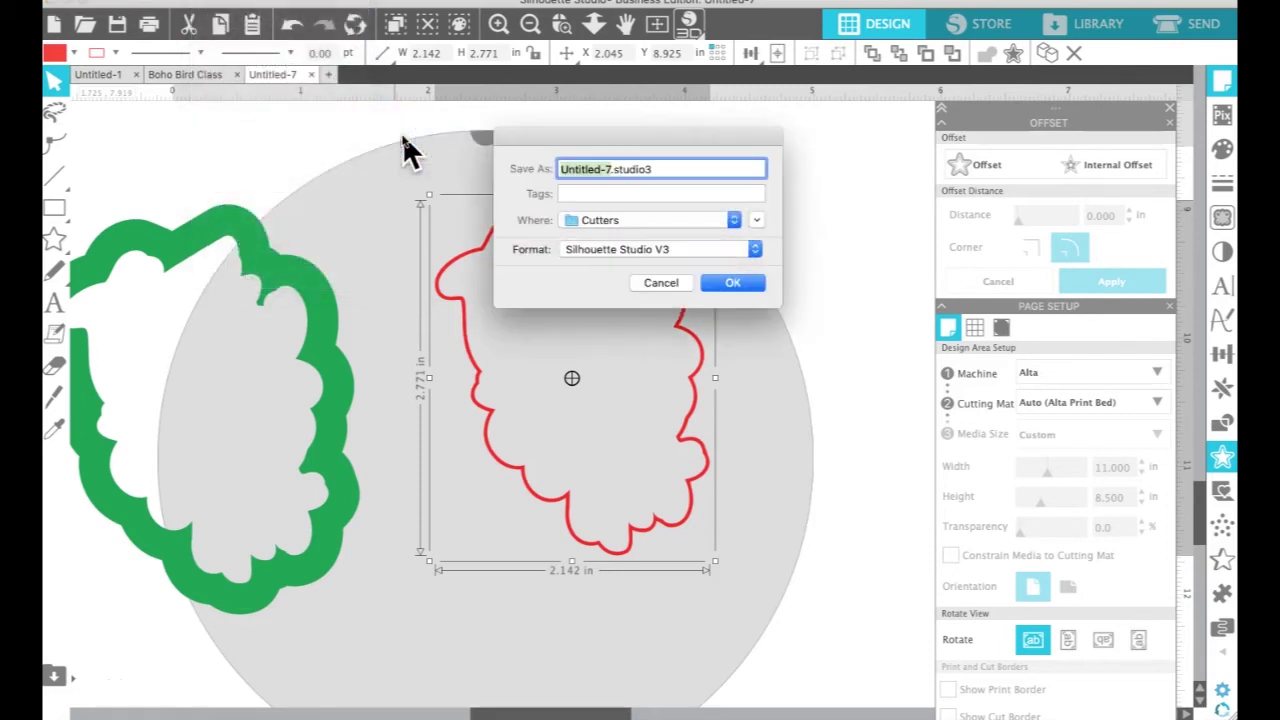
text(B)
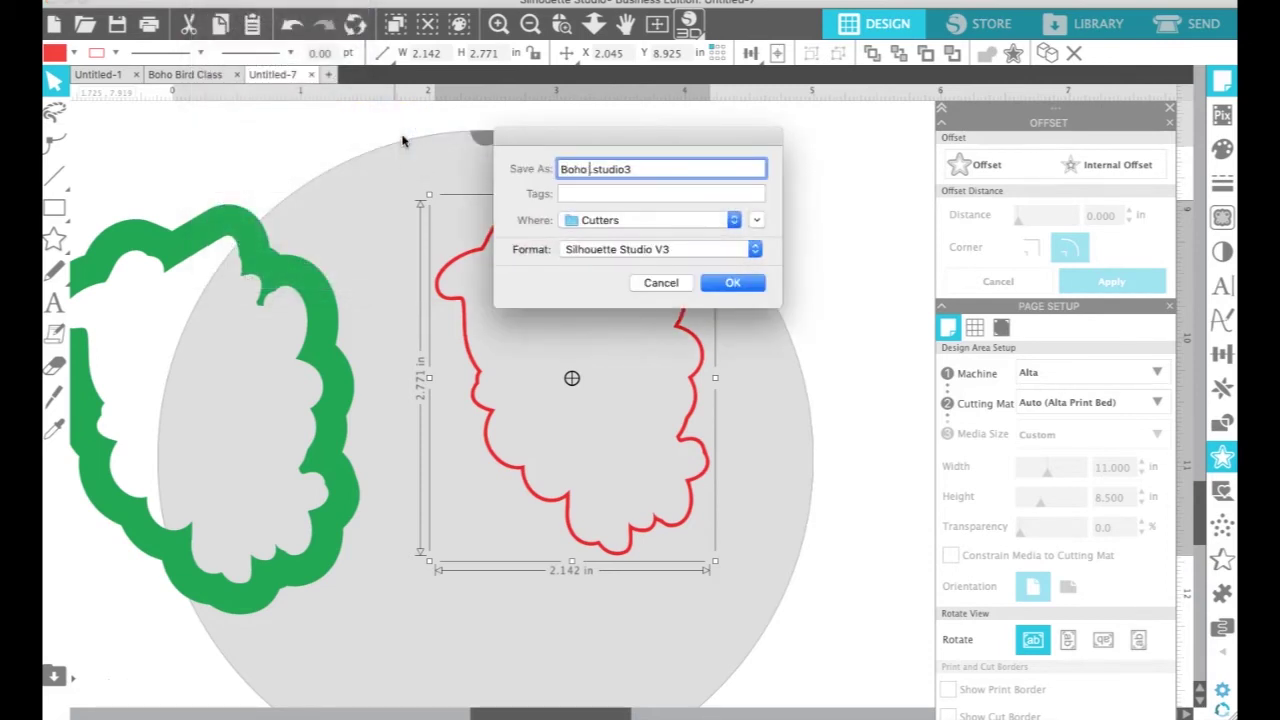
text(oho Bird Cutter 3c)
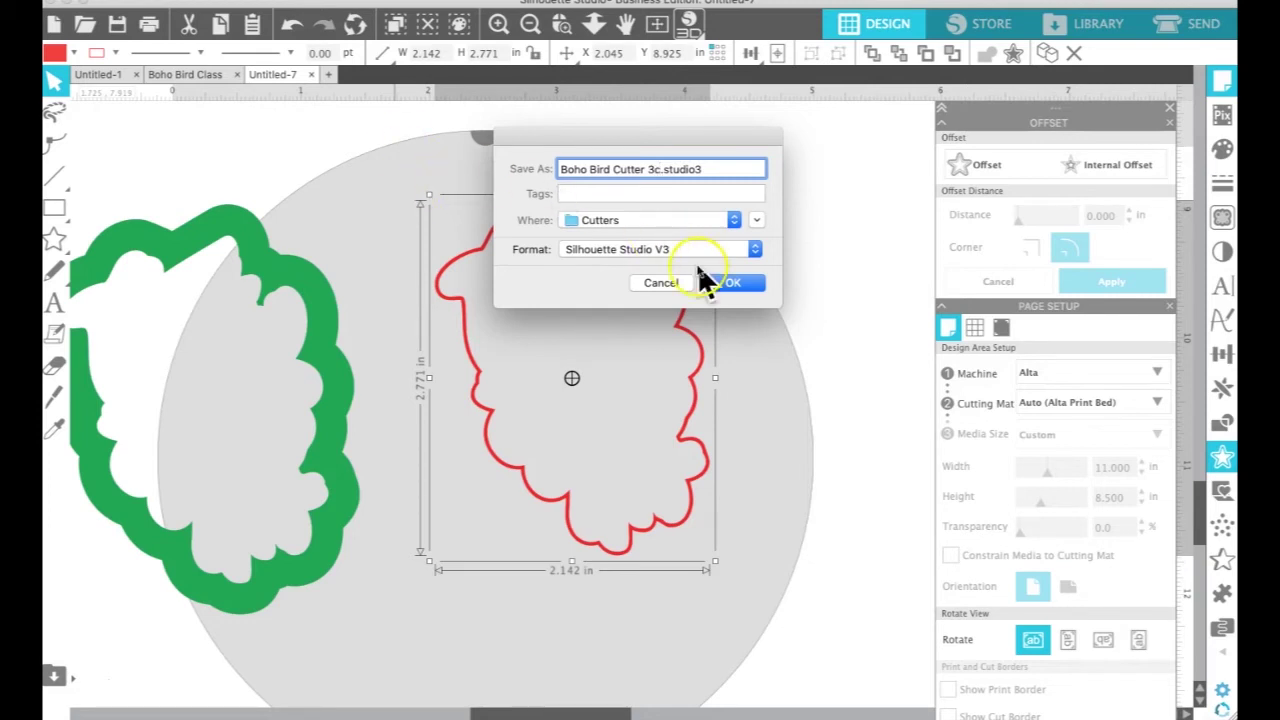
click(712, 281)
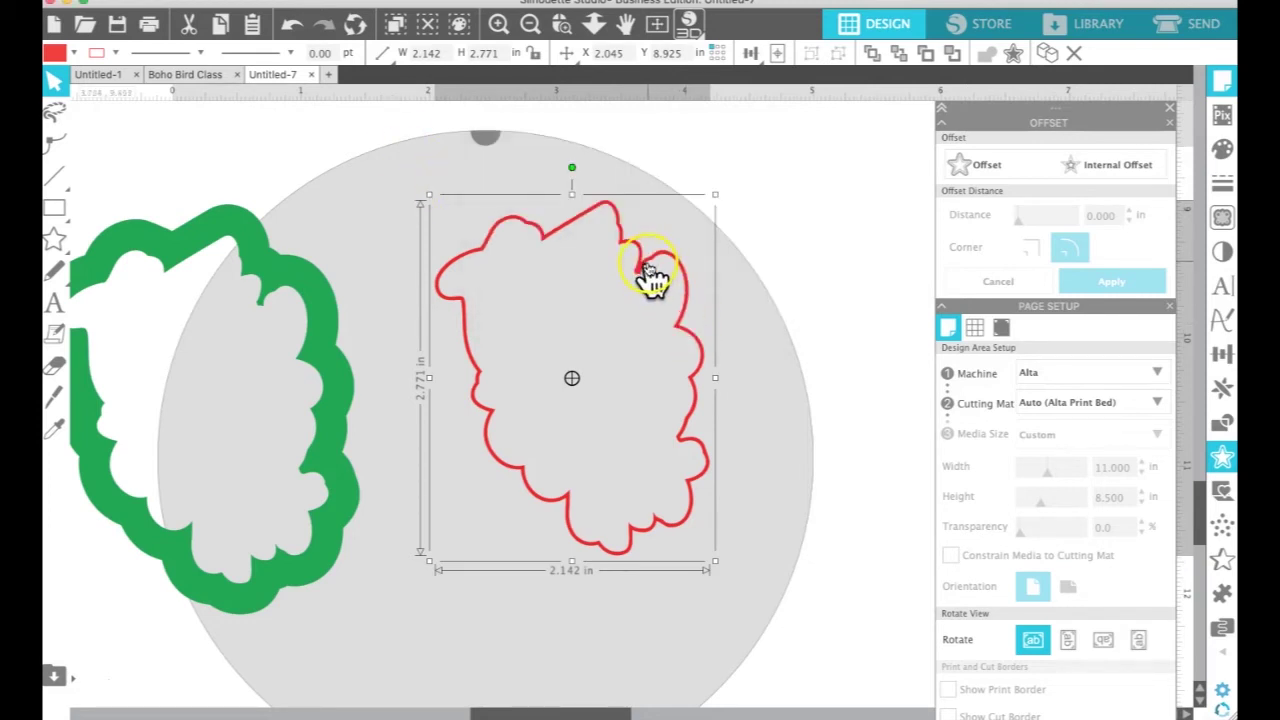
Move the red outline aside and centre the green offset cloud on the circle
drag(650, 280, 970, 264)
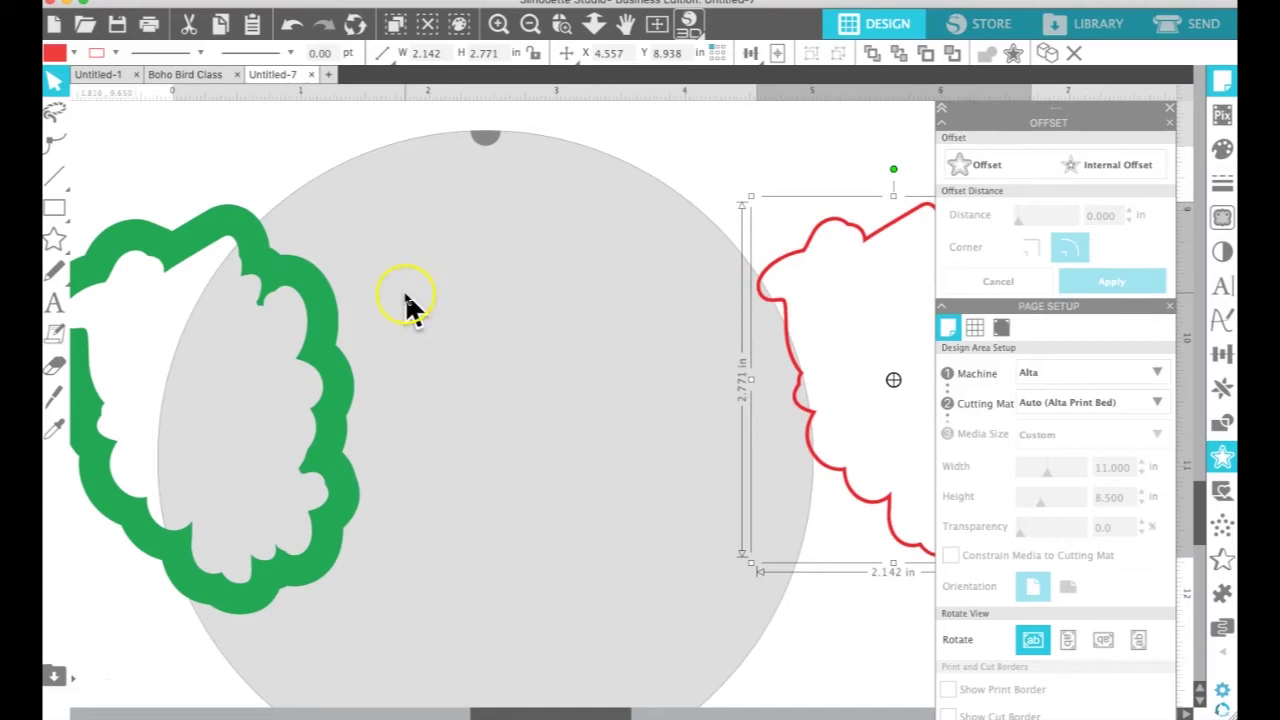
drag(312, 338, 600, 354)
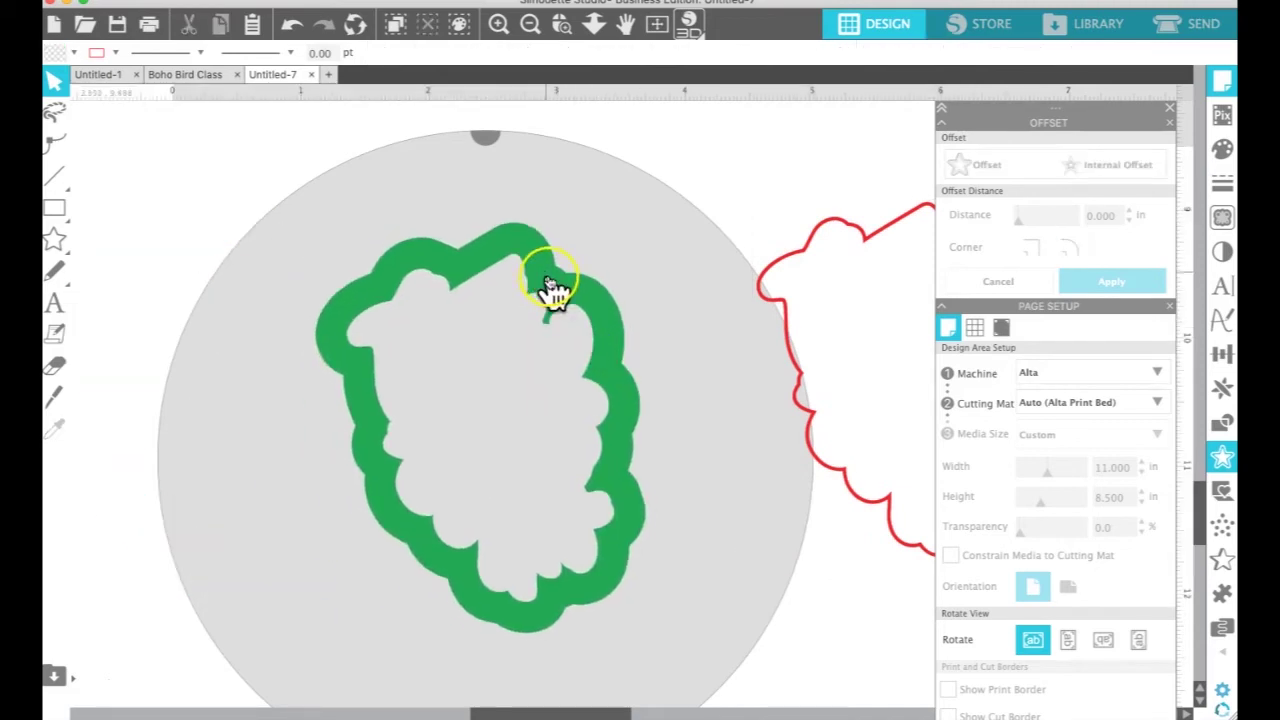
drag(544, 273, 543, 249)
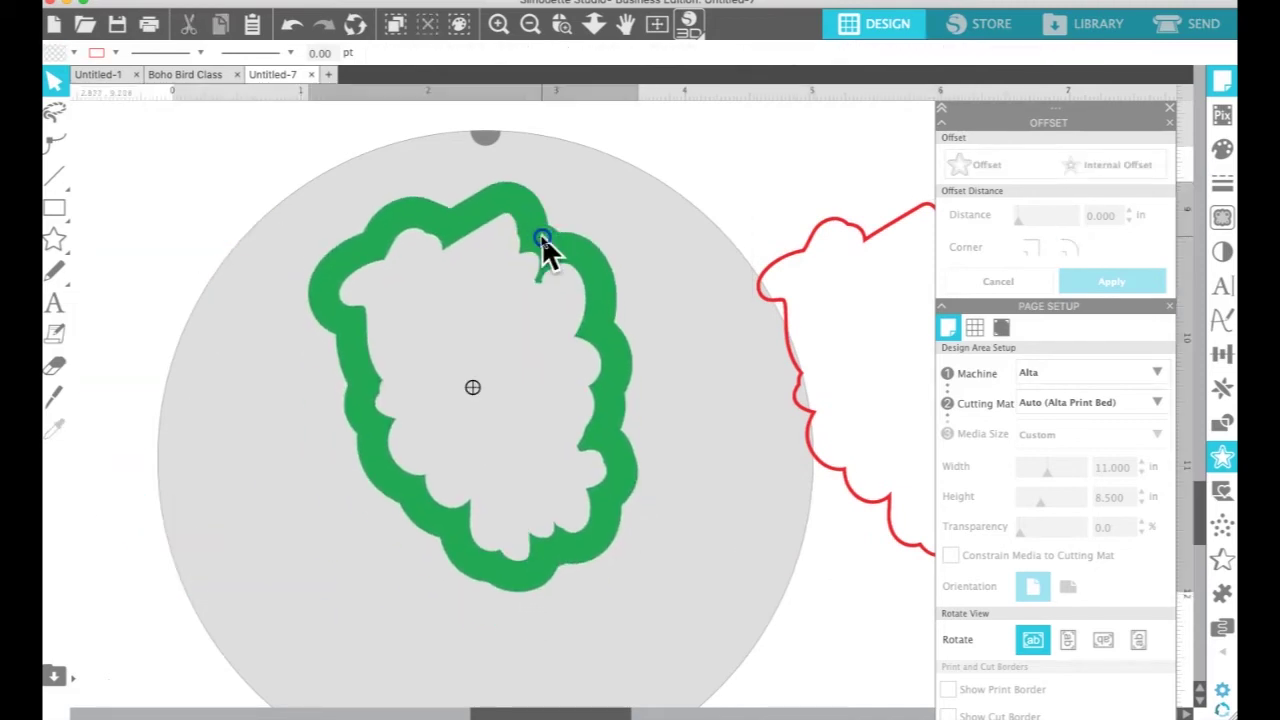
Save the green offset cloud alone as Boho Bird Cutter 3b
click(210, 4)
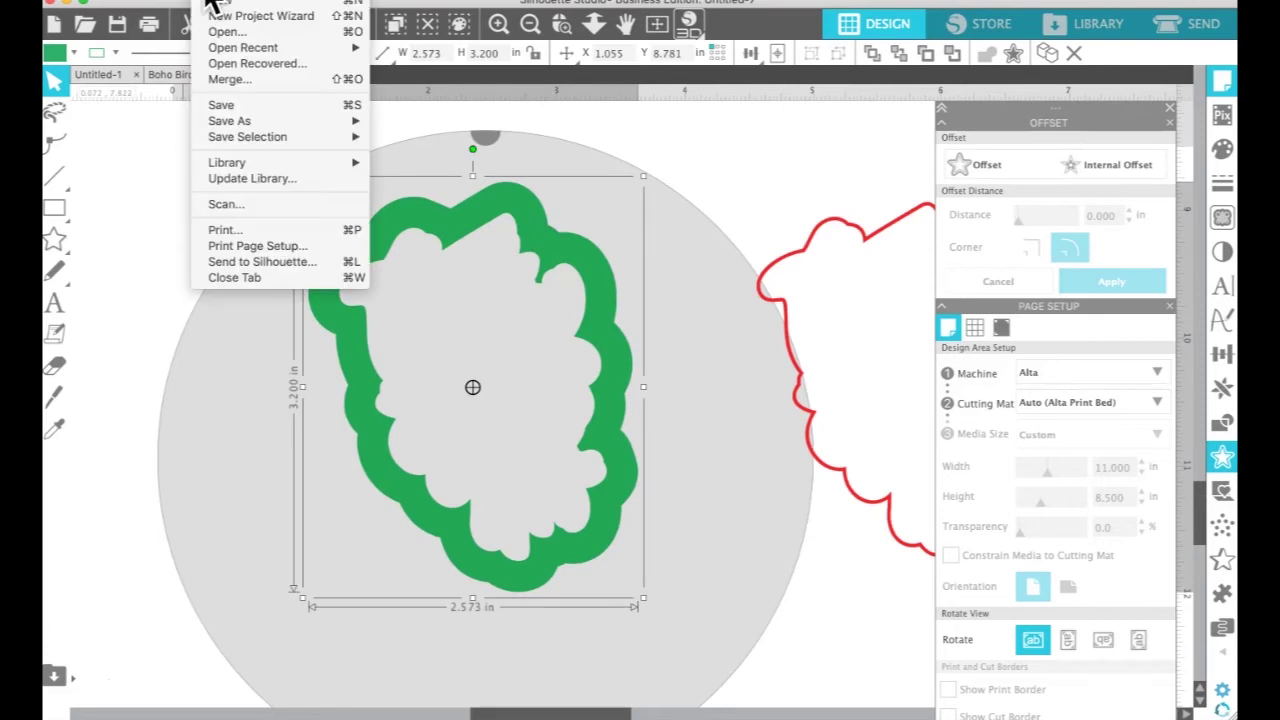
mouse_move(272, 145)
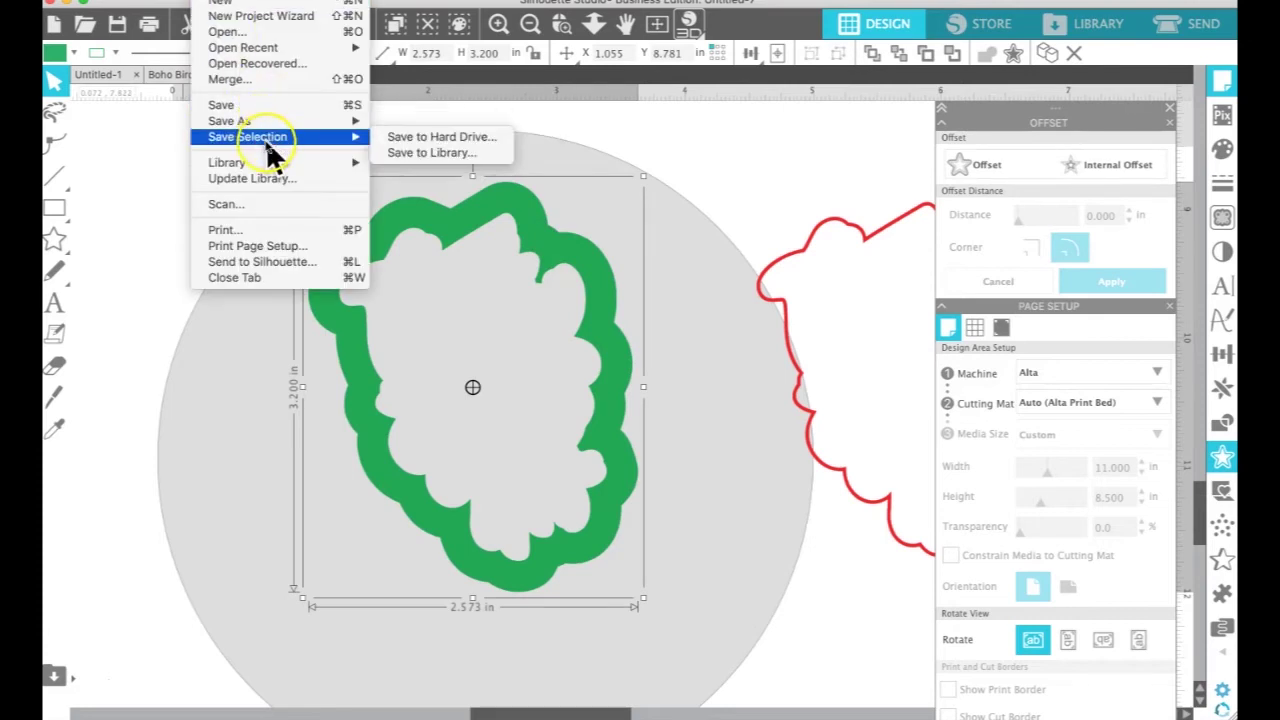
click(393, 138)
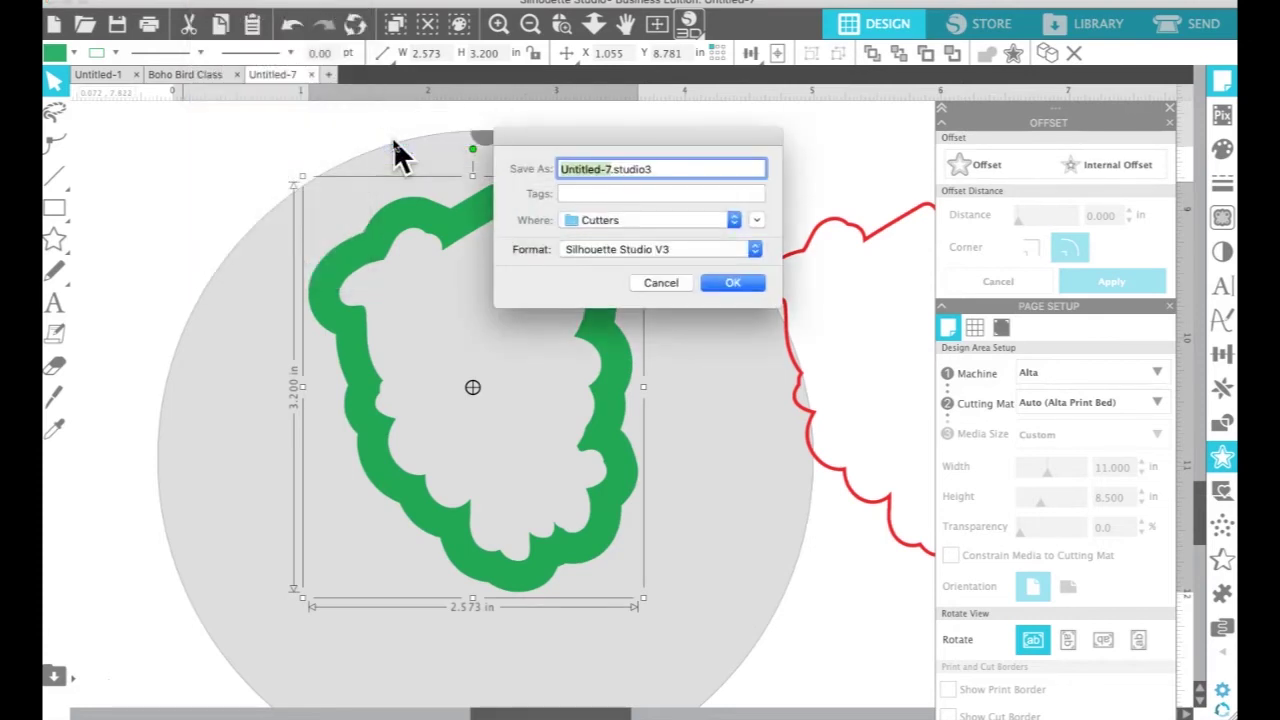
text(Boho Bird Cu)
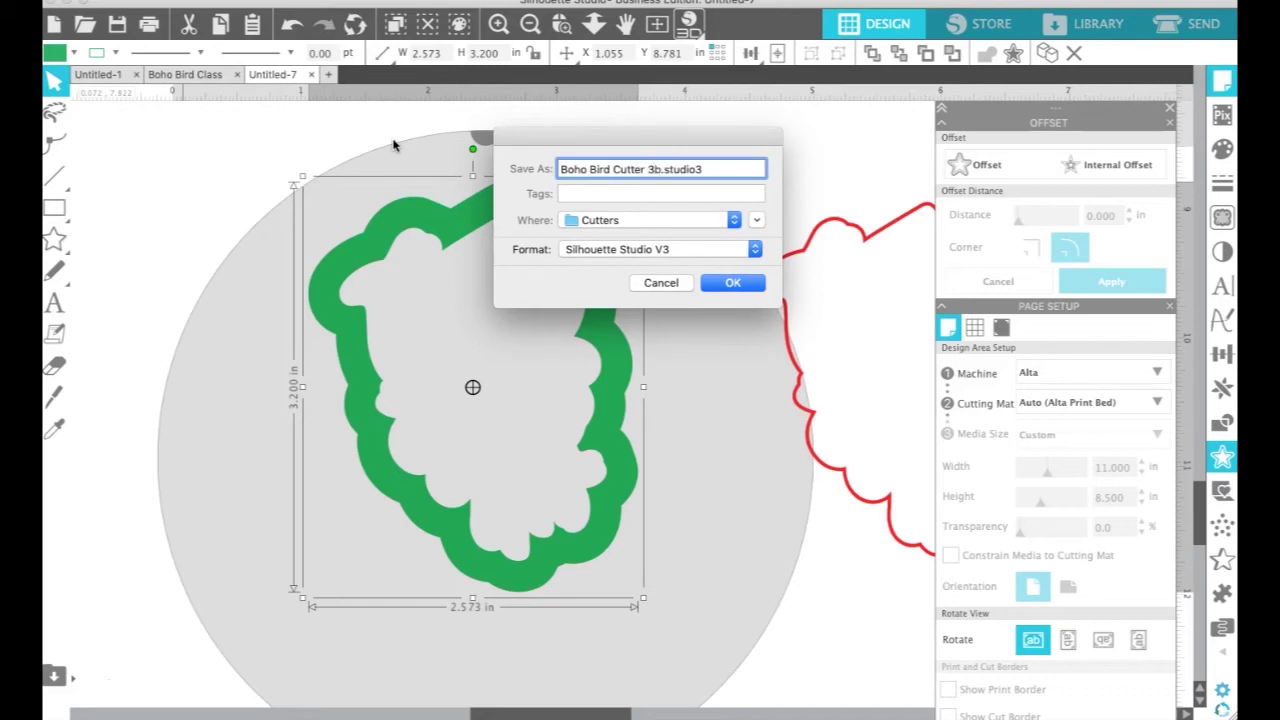
Finish saving Boho Bird Cutter 3b, then open it in Silhouette 3D as a flat Extrusion
click(735, 285)
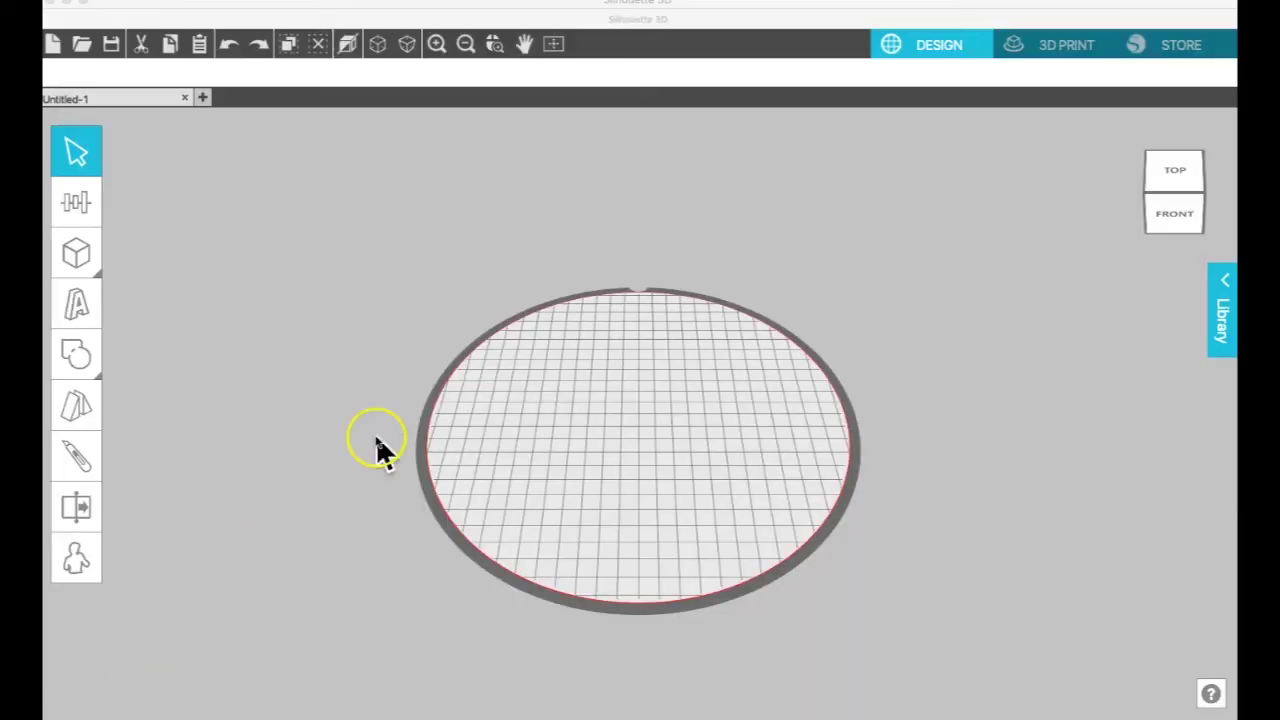
click(243, 10)
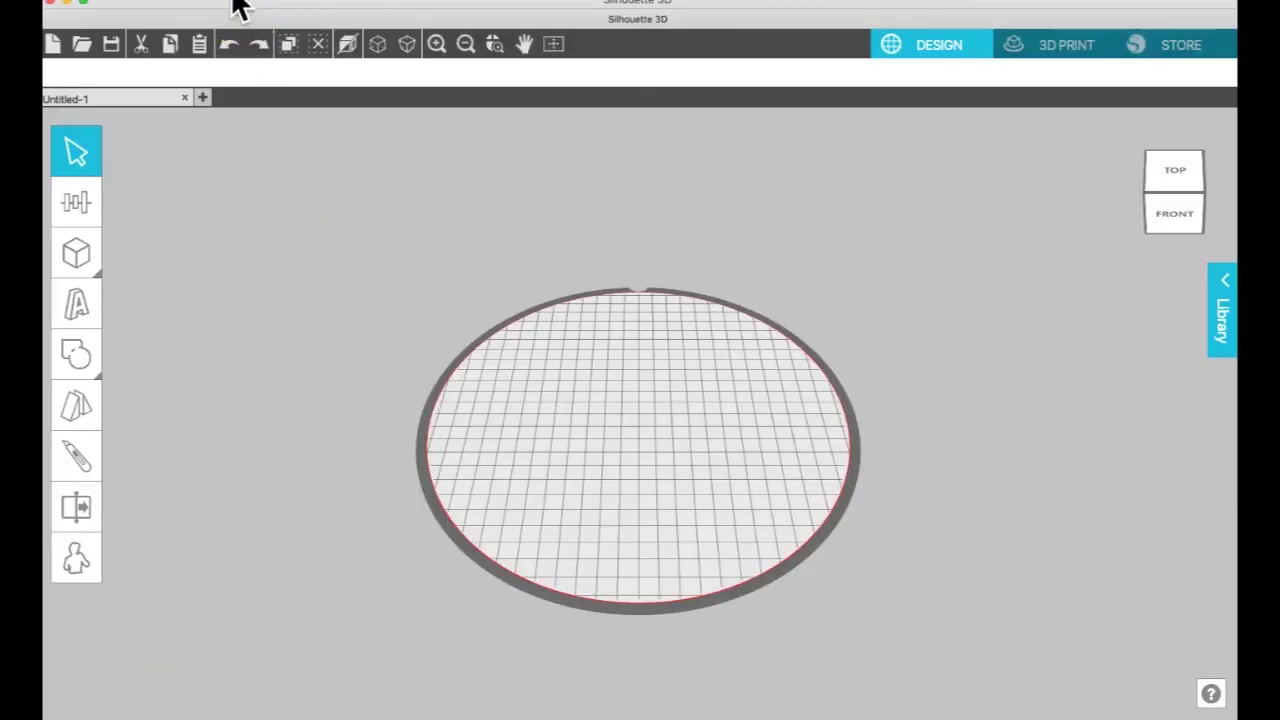
click(232, 3)
mouse_move(272, 3)
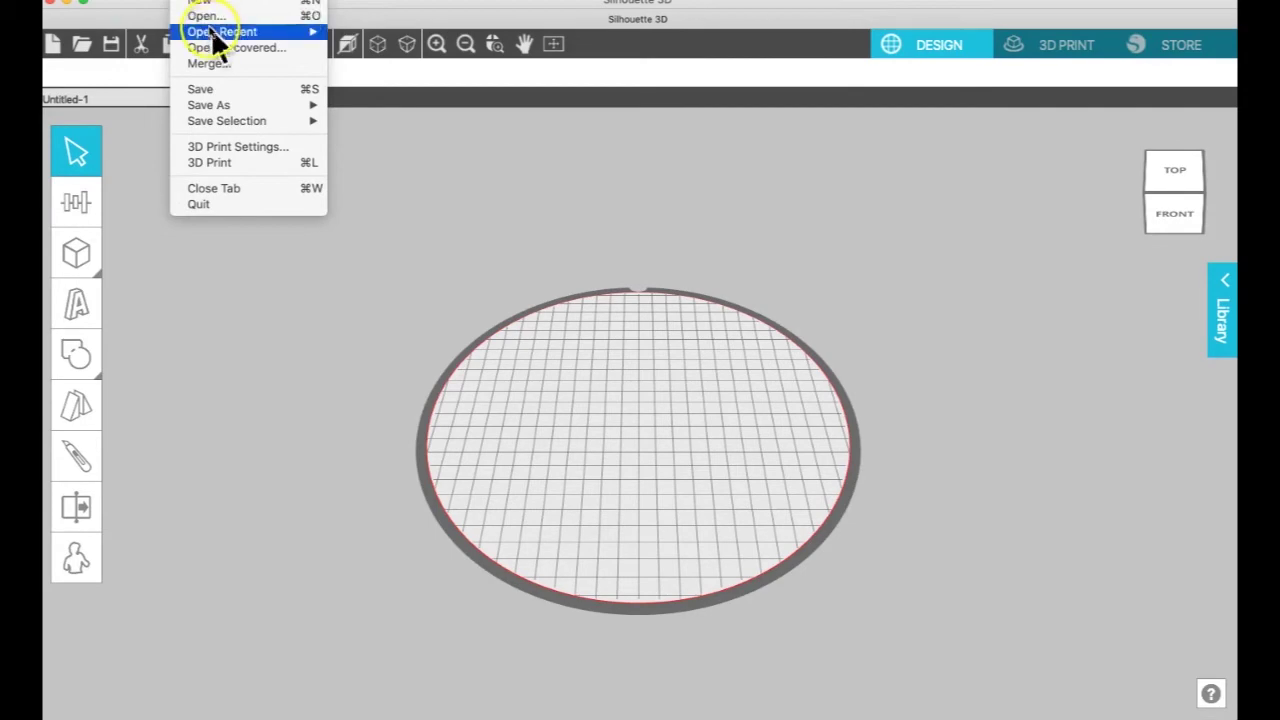
click(207, 17)
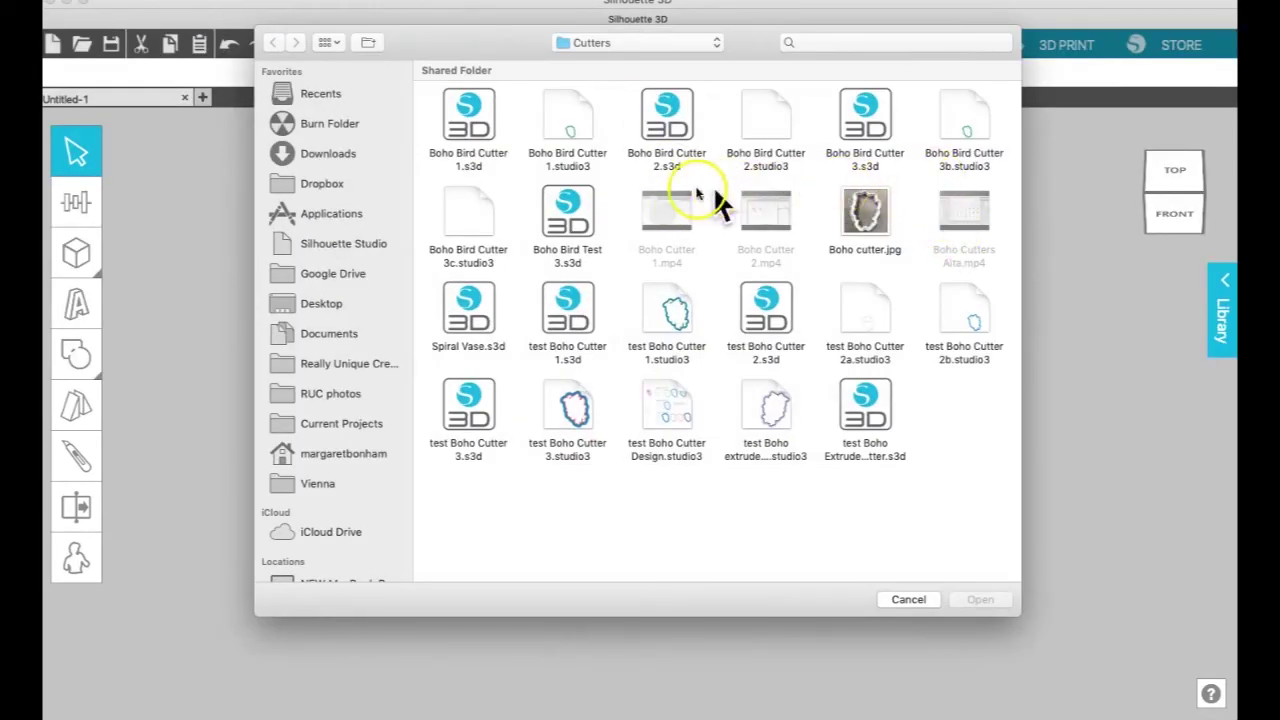
click(966, 115)
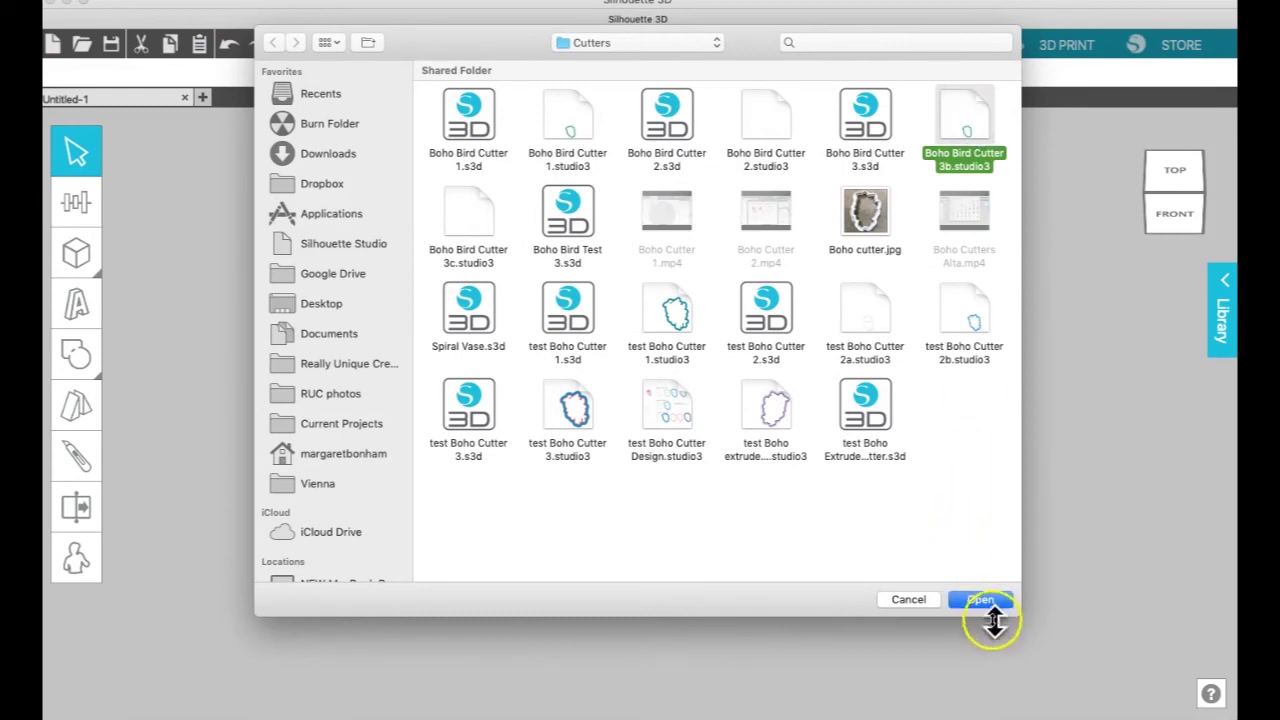
click(982, 603)
click(496, 280)
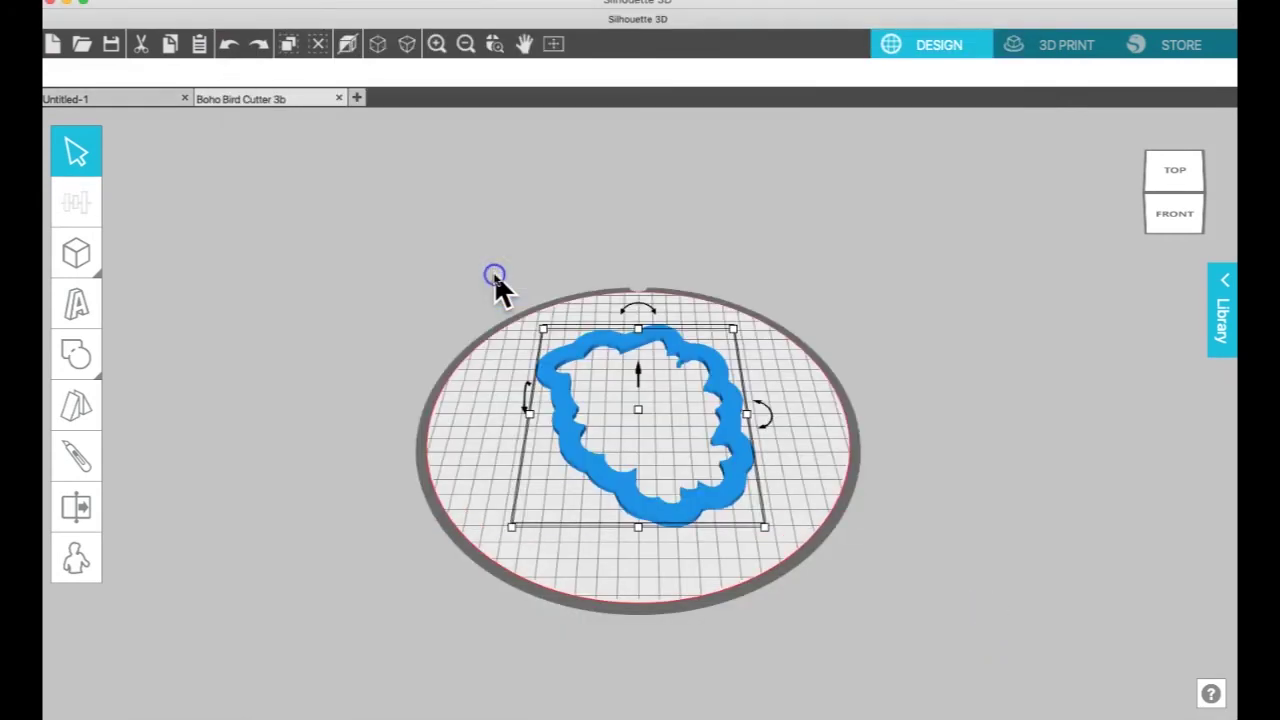
Set the blue extruded cloud's height to .125 in
click(681, 512)
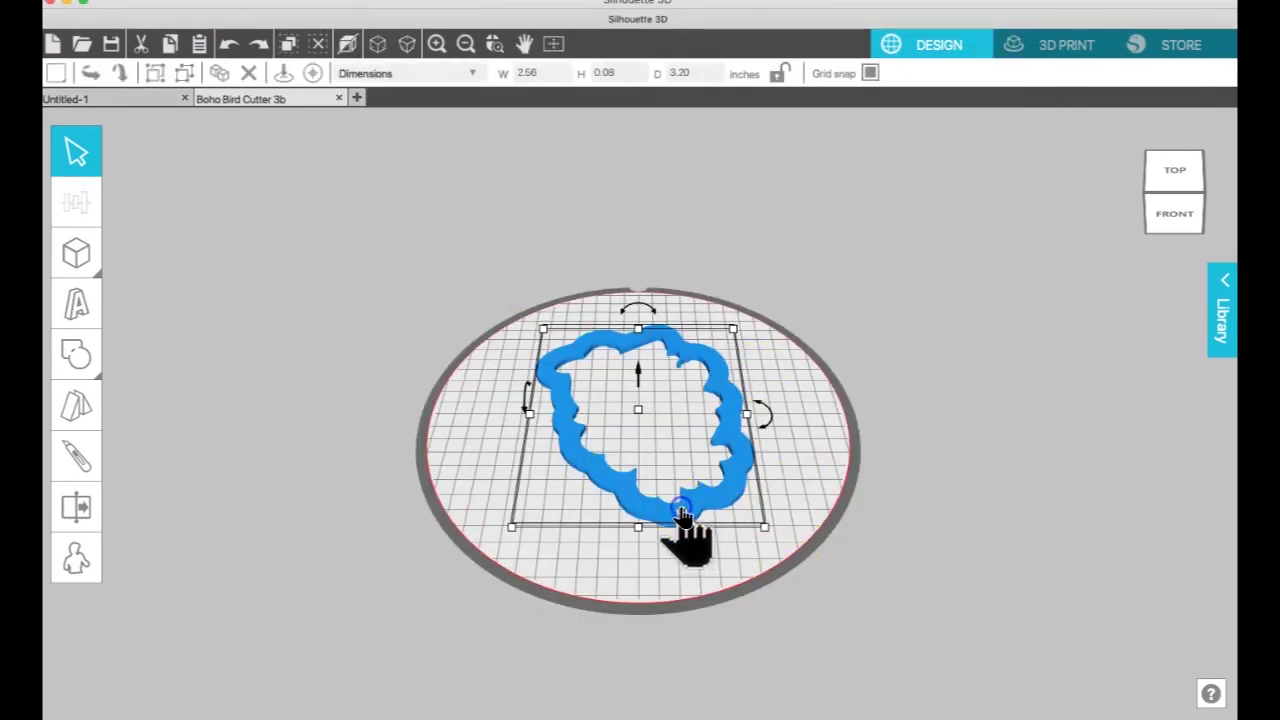
click(628, 72)
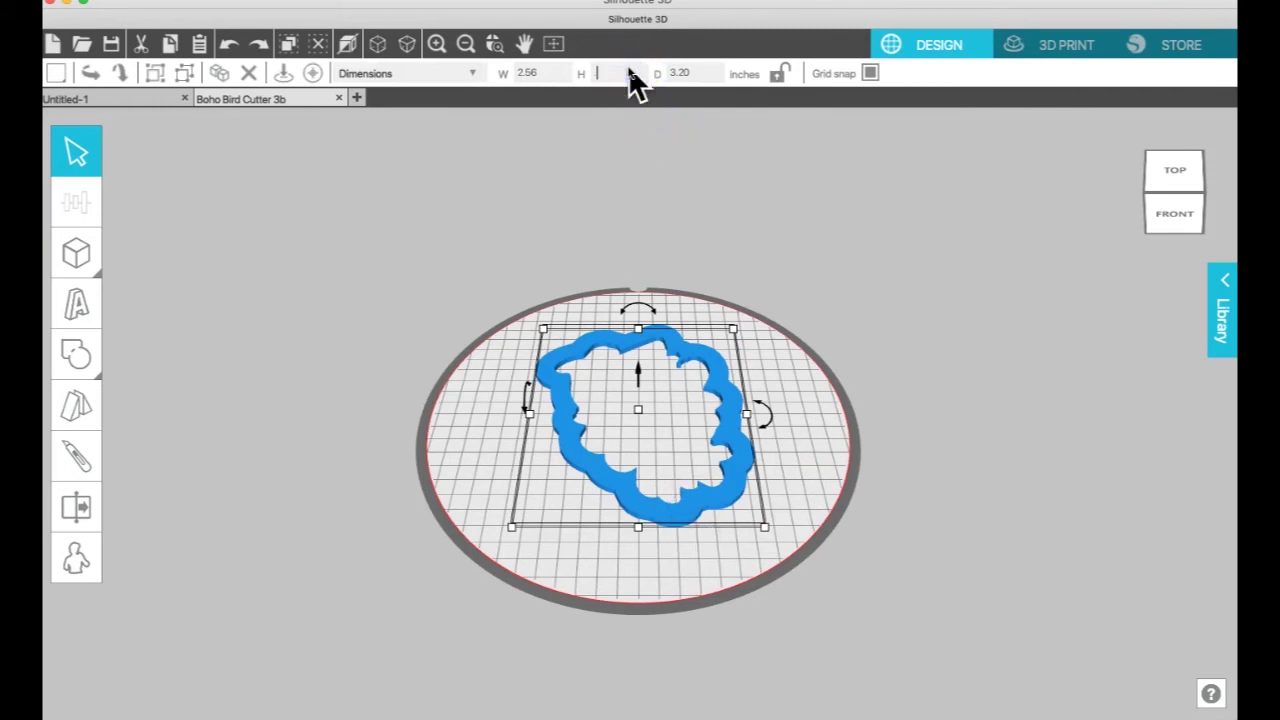
text(.125)
key(Return)
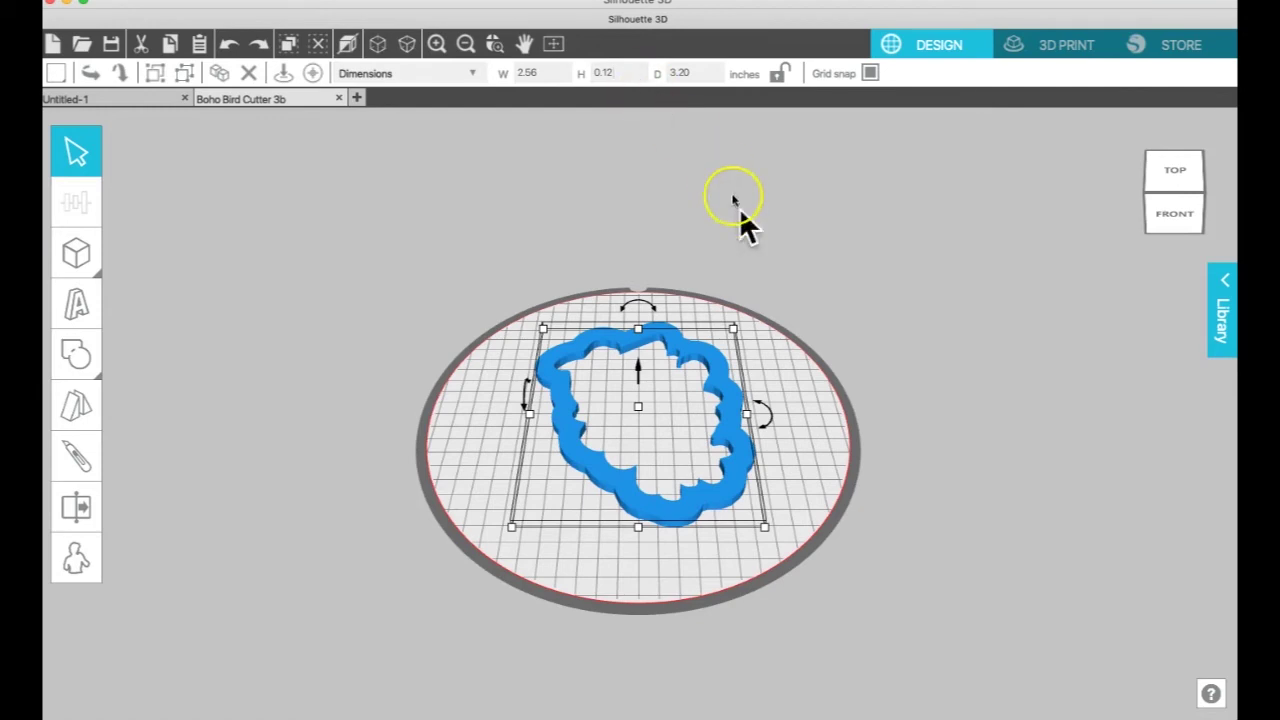
Open Boho Bird Cutter 3c.studio3 as a Cookie Cutter
click(760, 271)
click(182, 5)
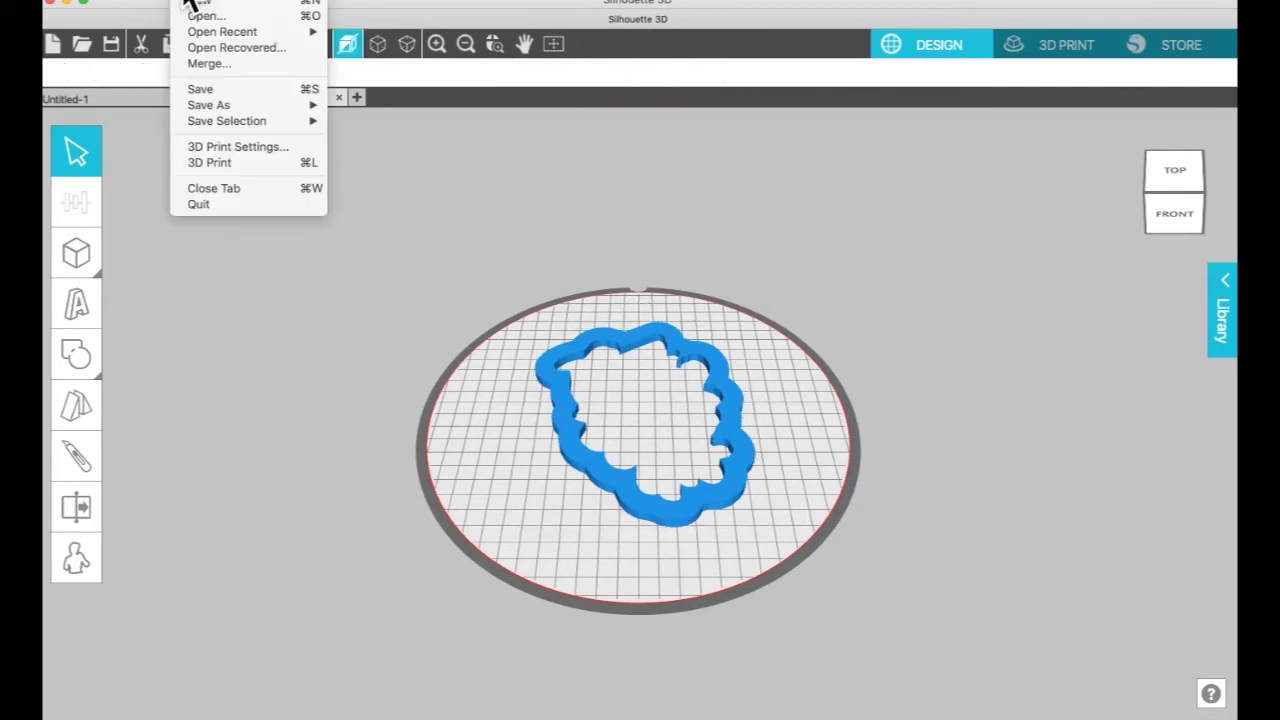
click(200, 22)
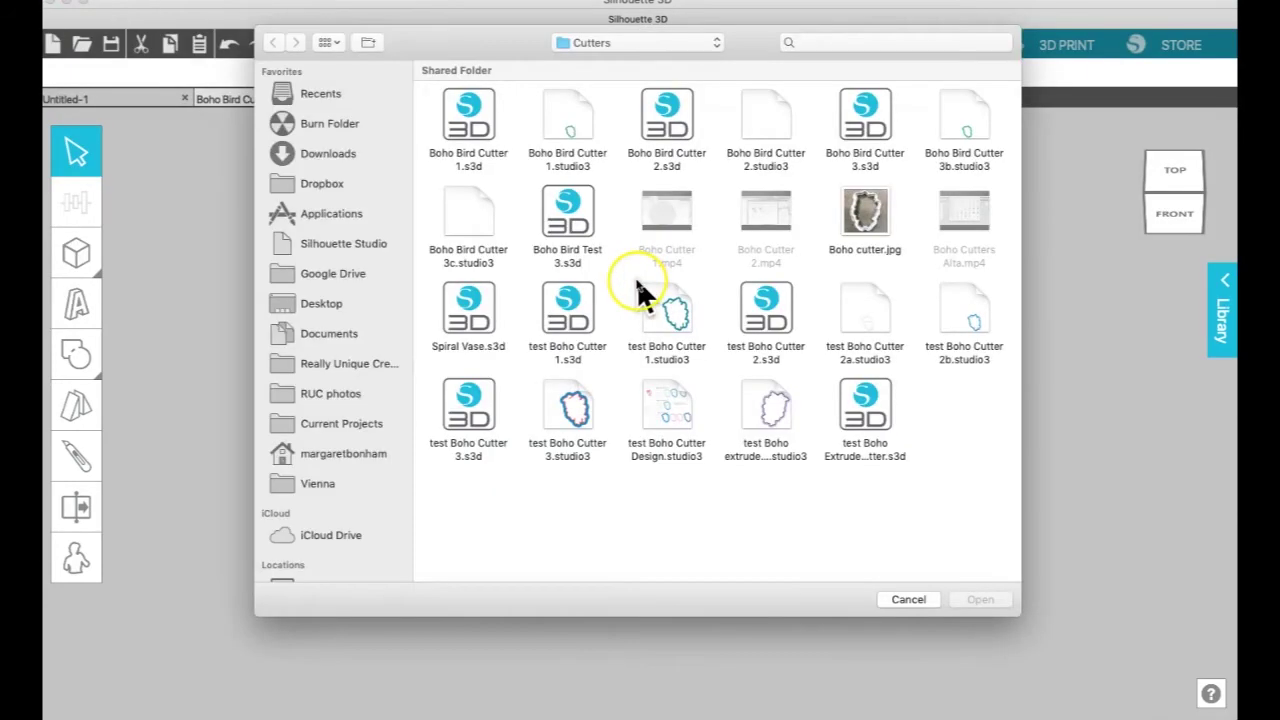
click(471, 220)
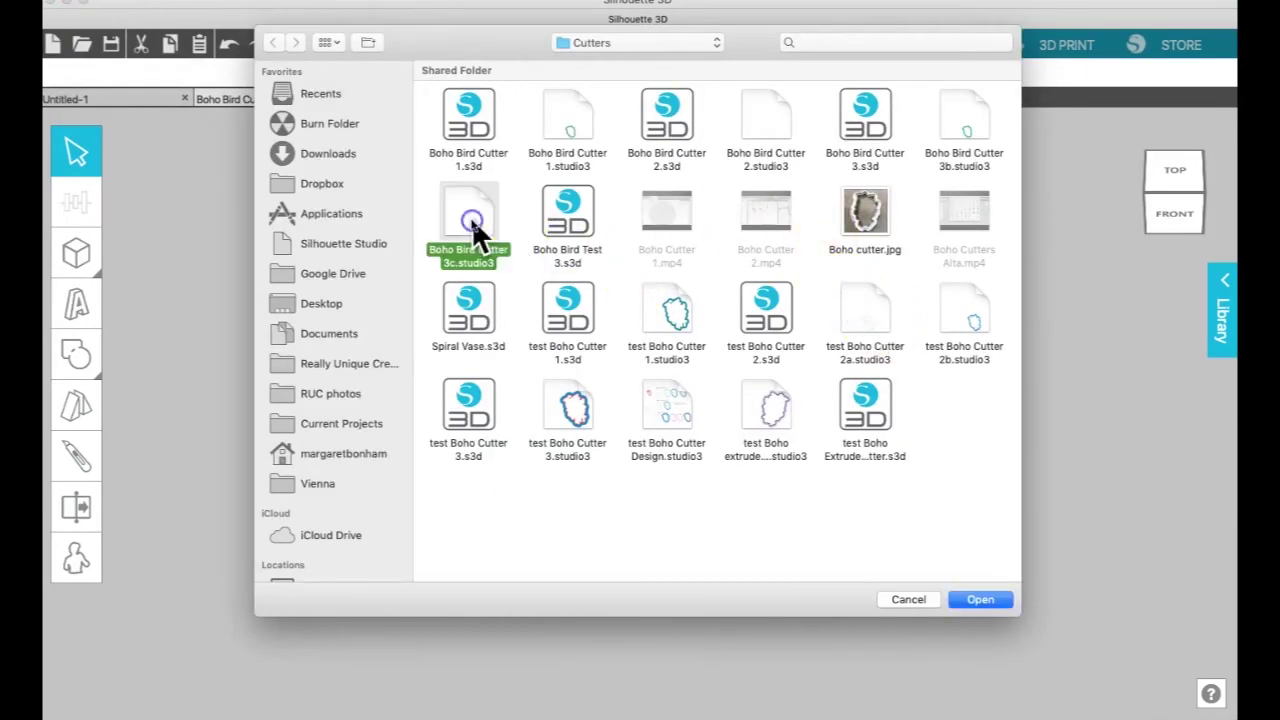
click(982, 601)
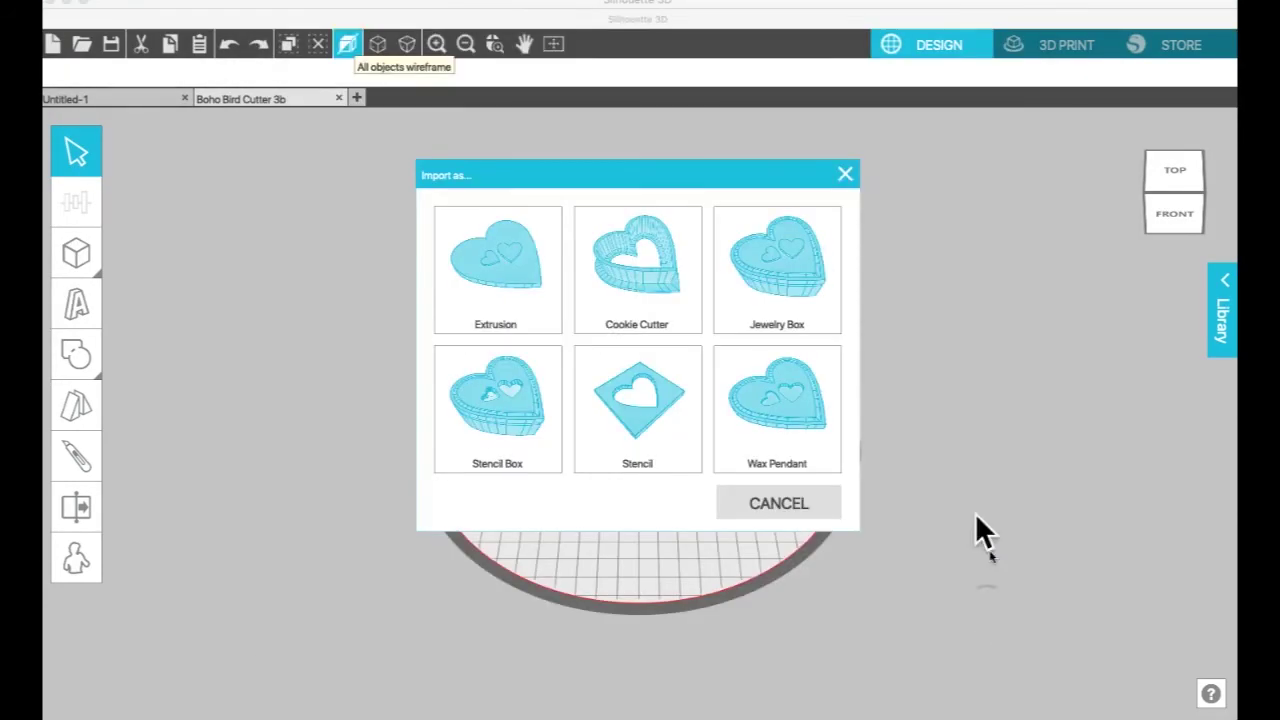
click(642, 250)
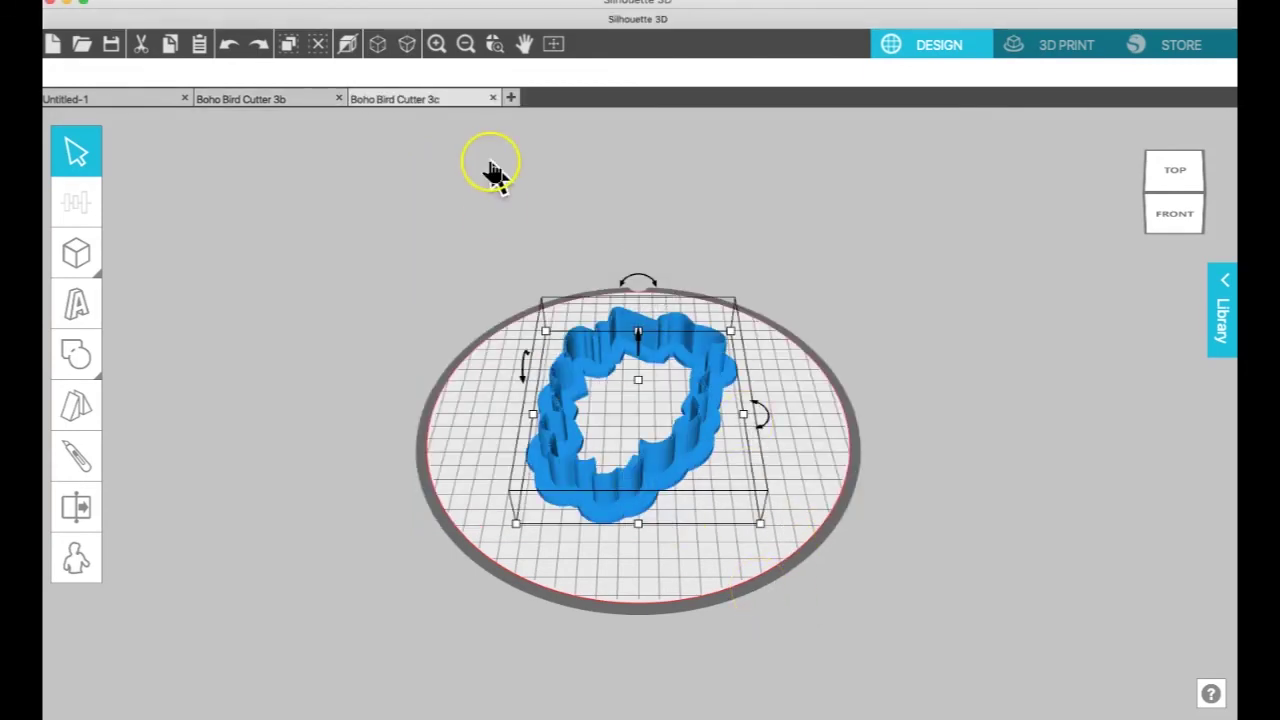
Ungroup the cookie cutter and delete the flat outer piece off the print bed
click(310, 5)
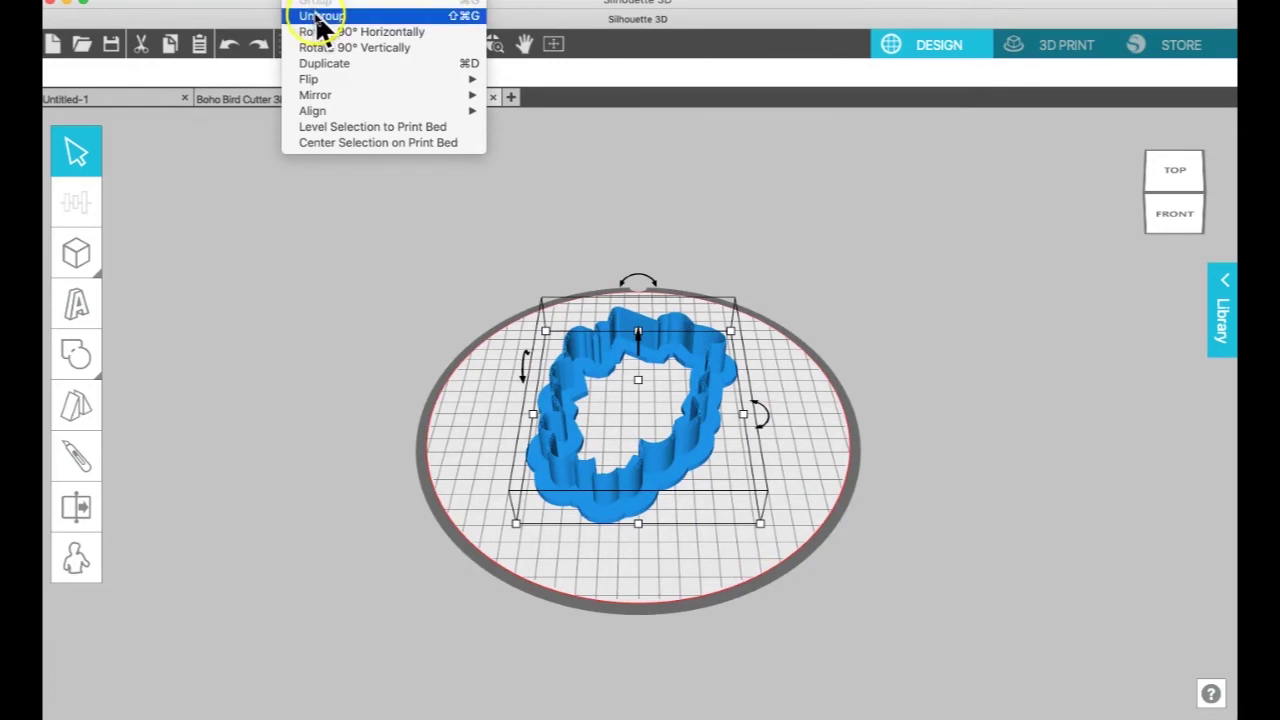
click(318, 14)
click(808, 528)
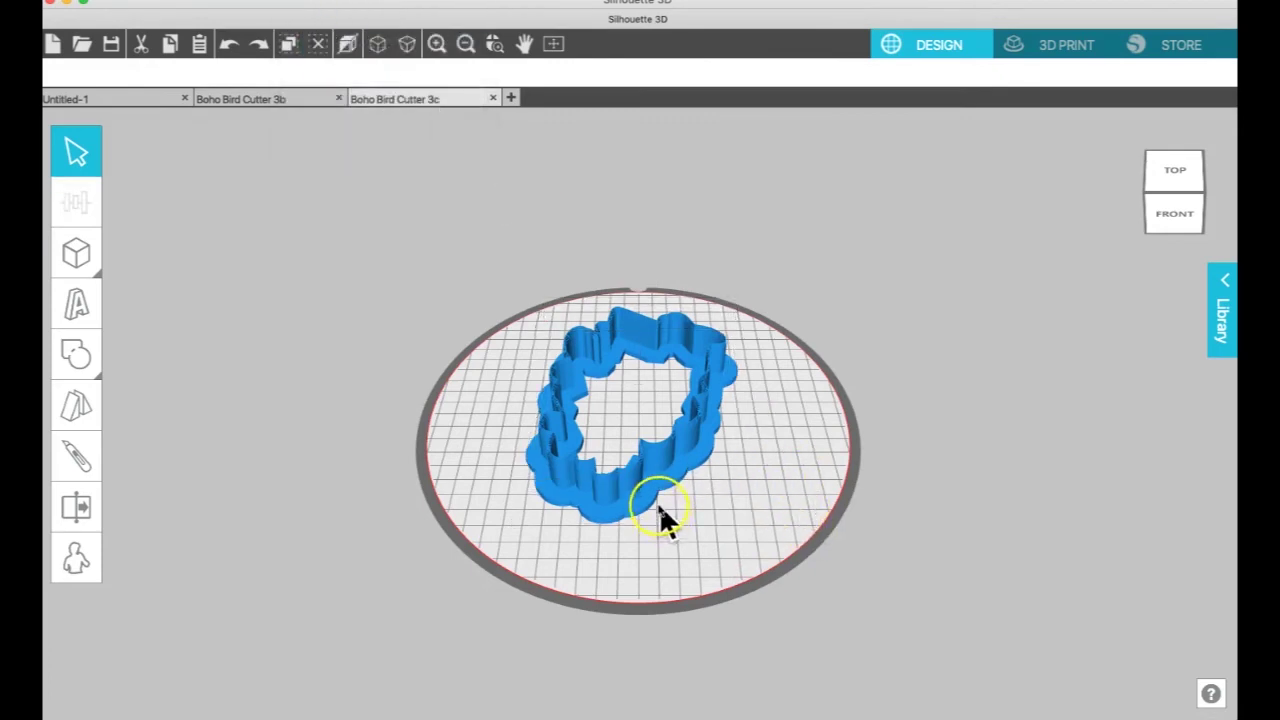
drag(659, 505, 333, 515)
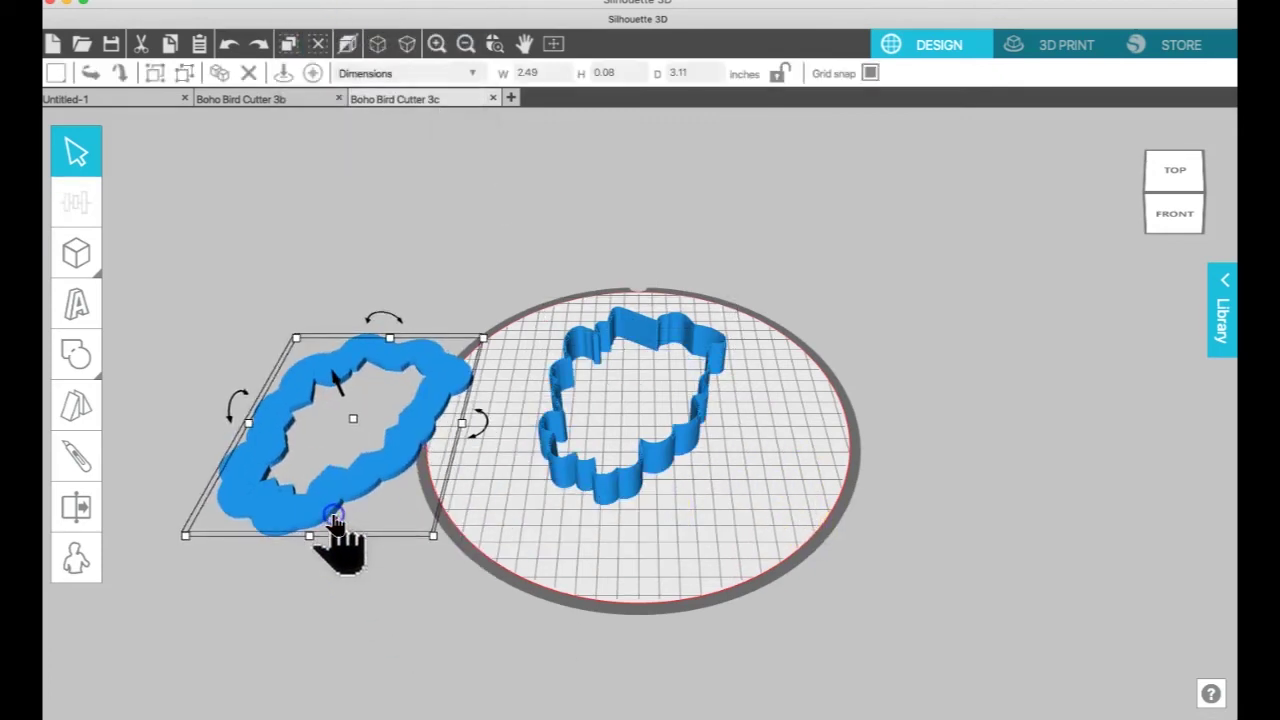
key(Delete)
Group the remaining cutter wall
drag(504, 258, 800, 591)
click(300, 2)
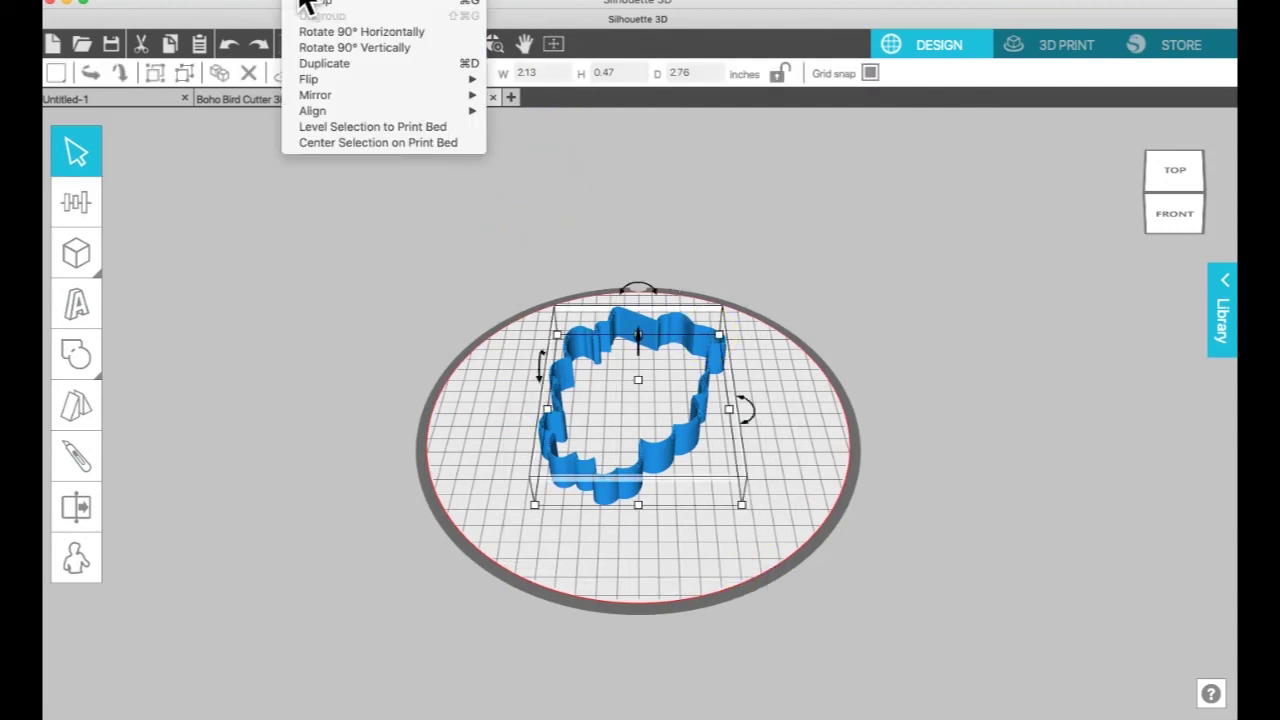
mouse_move(193, 2)
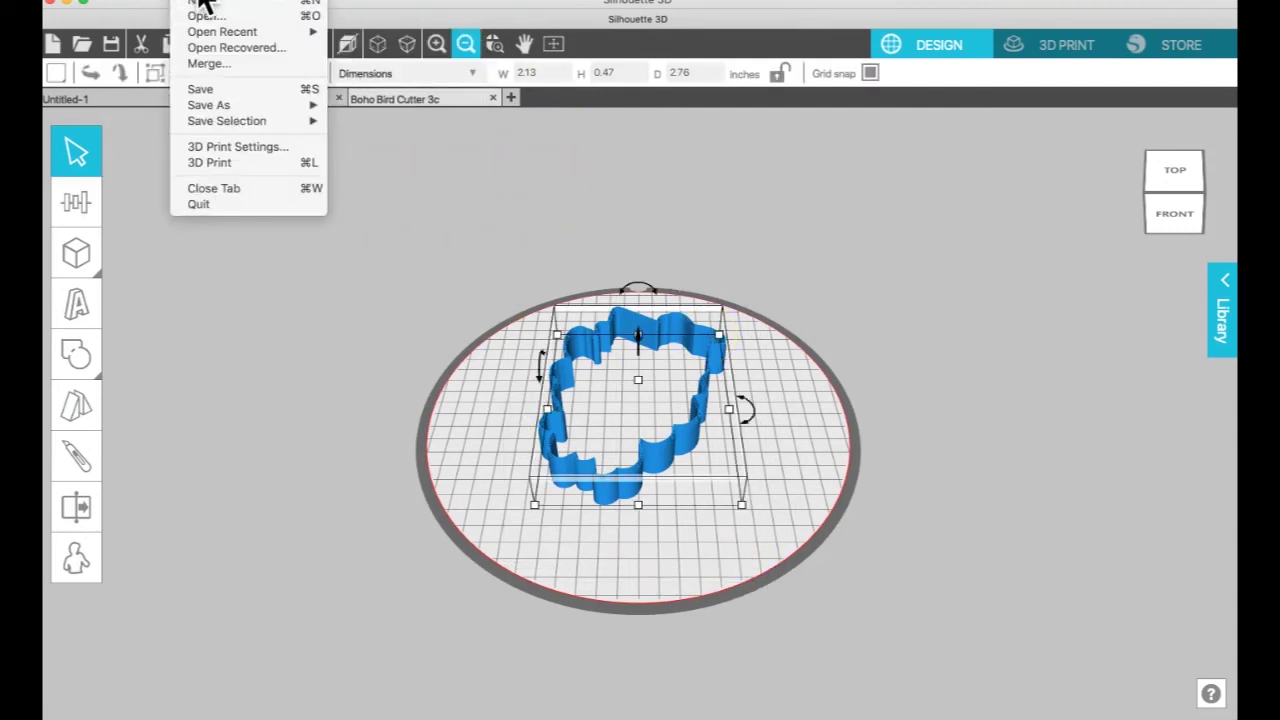
mouse_move(305, 3)
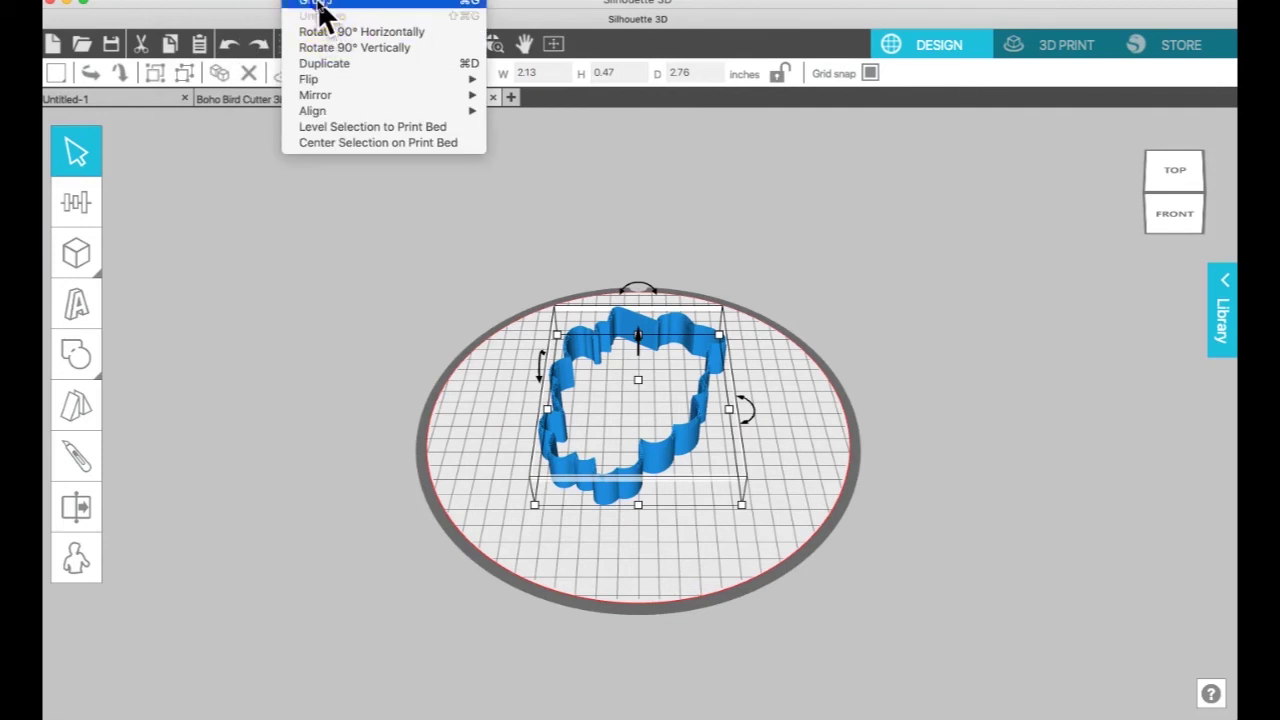
click(316, 3)
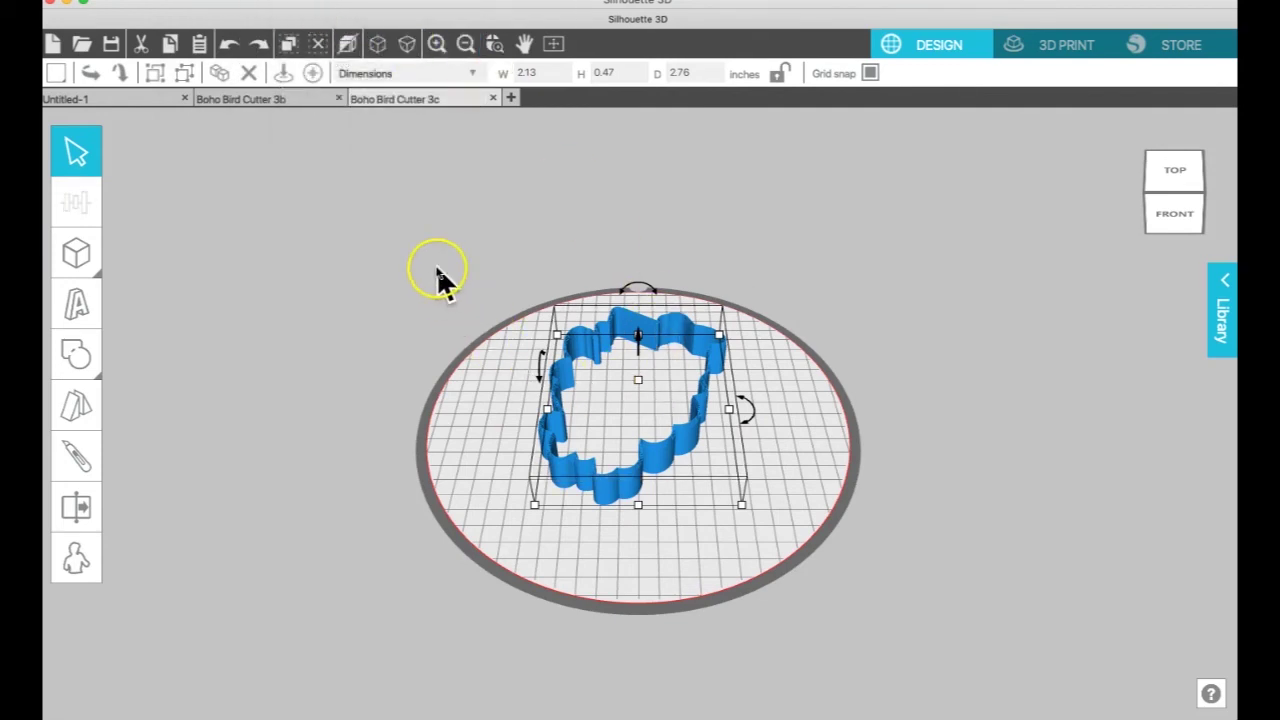
Copy the flat handle from Boho Bird Cutter 3b and paste it into 3c
click(285, 103)
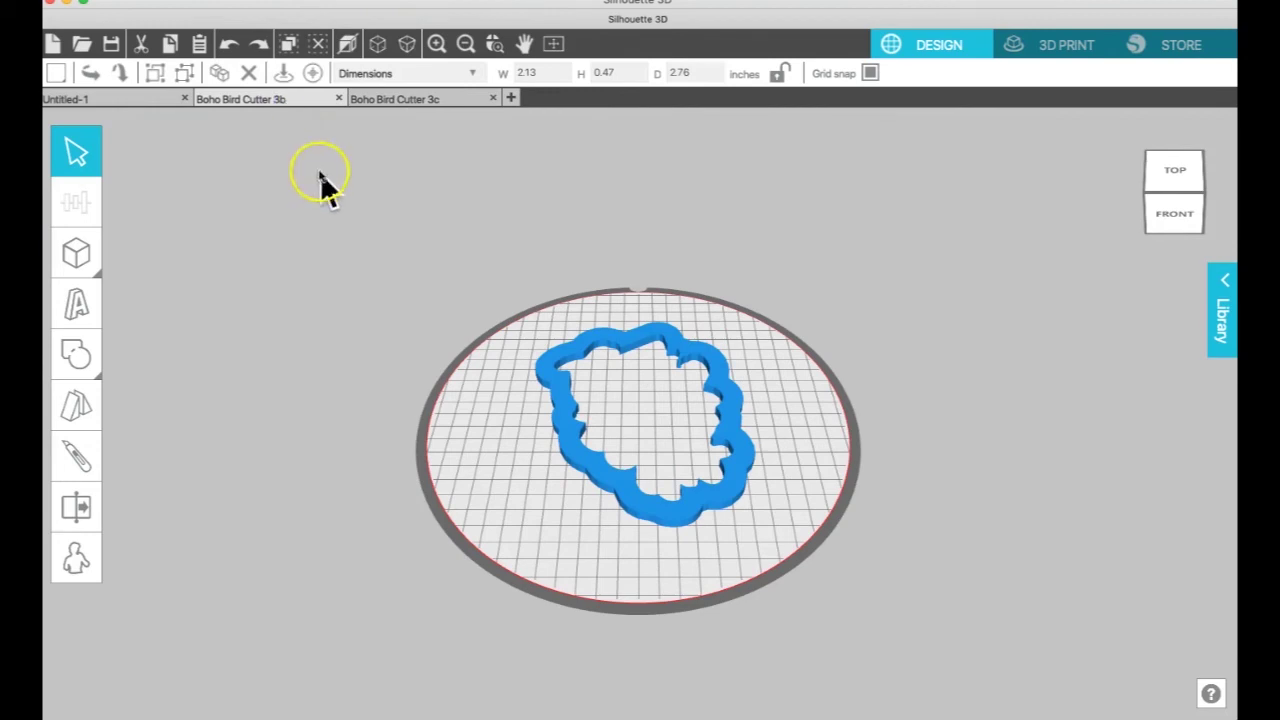
click(607, 488)
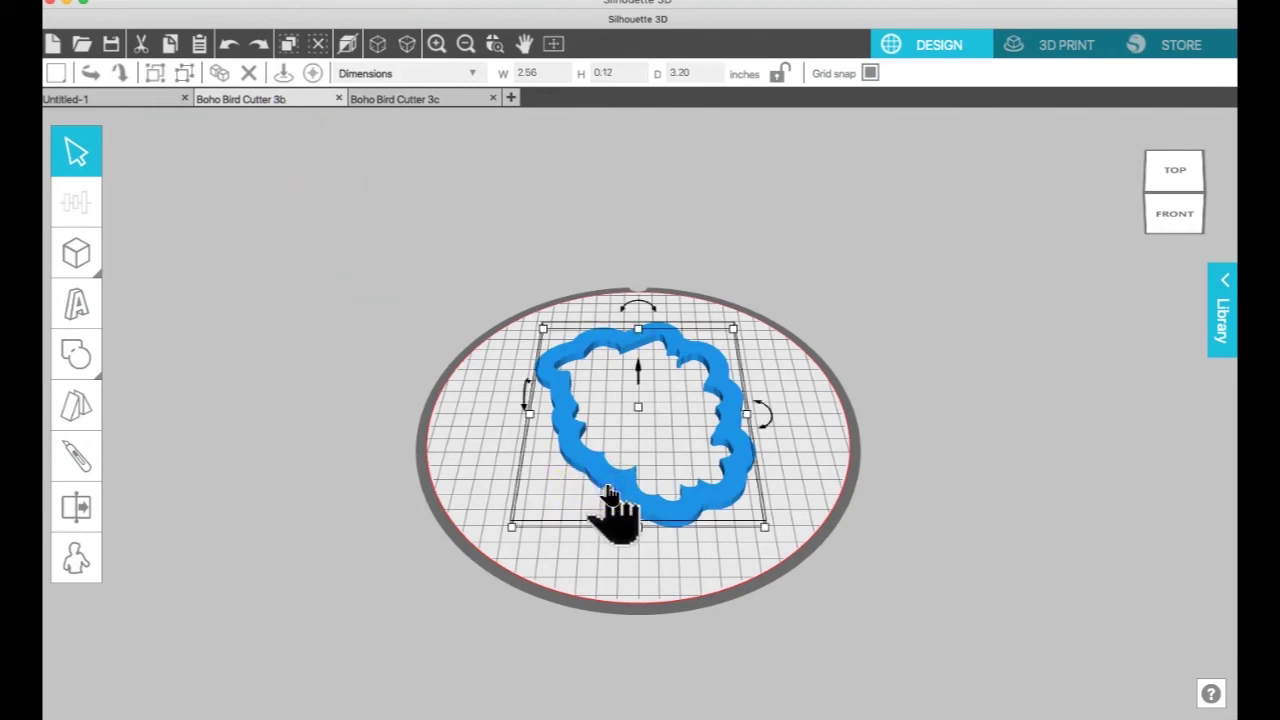
click(229, 5)
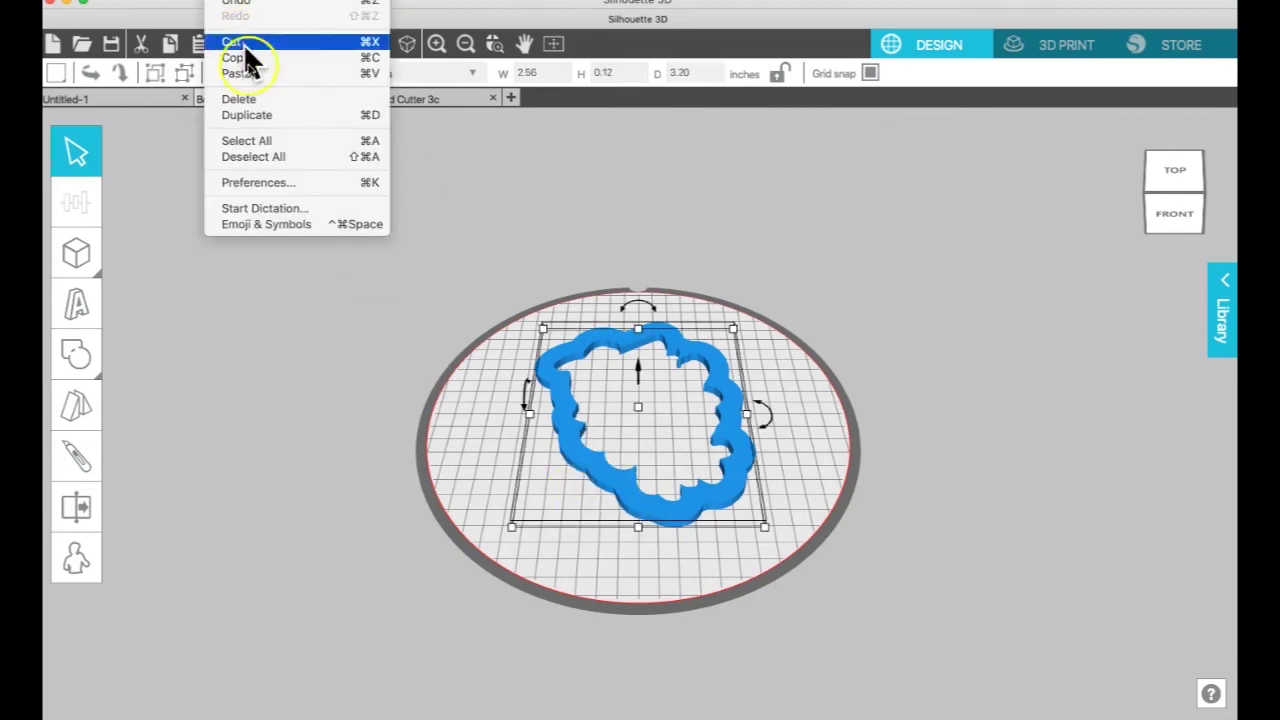
click(245, 62)
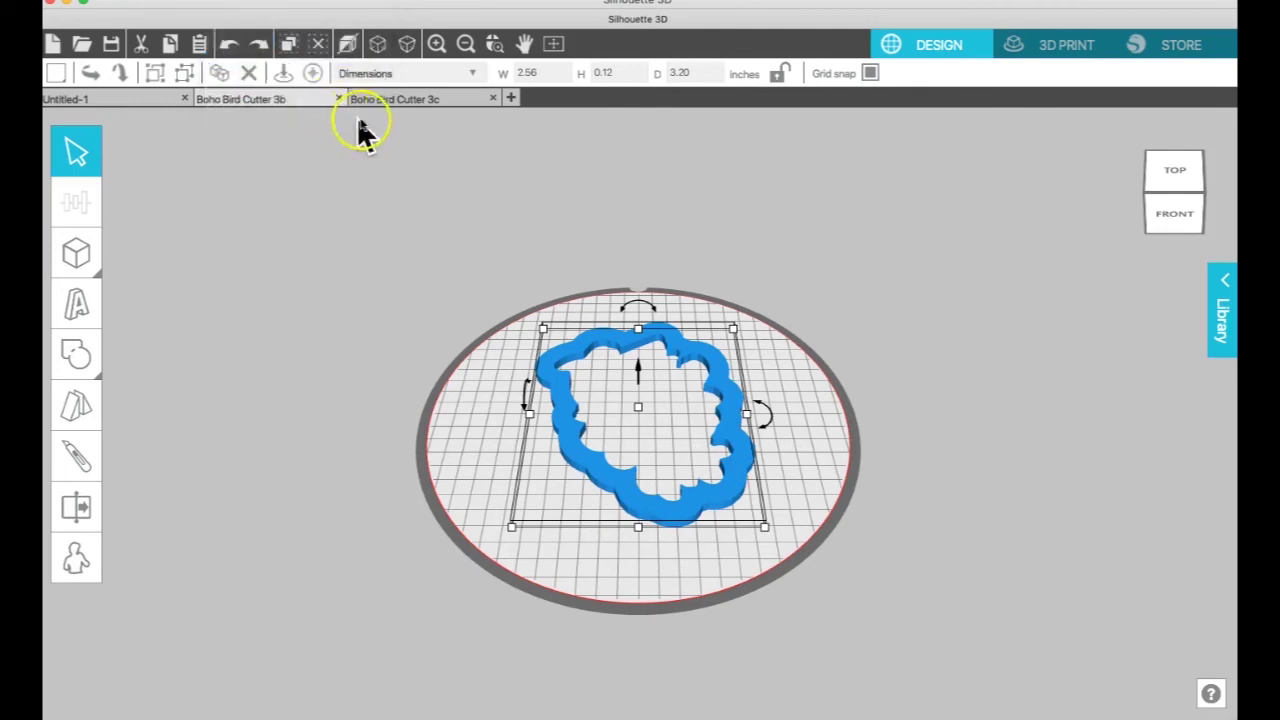
click(415, 104)
click(229, 5)
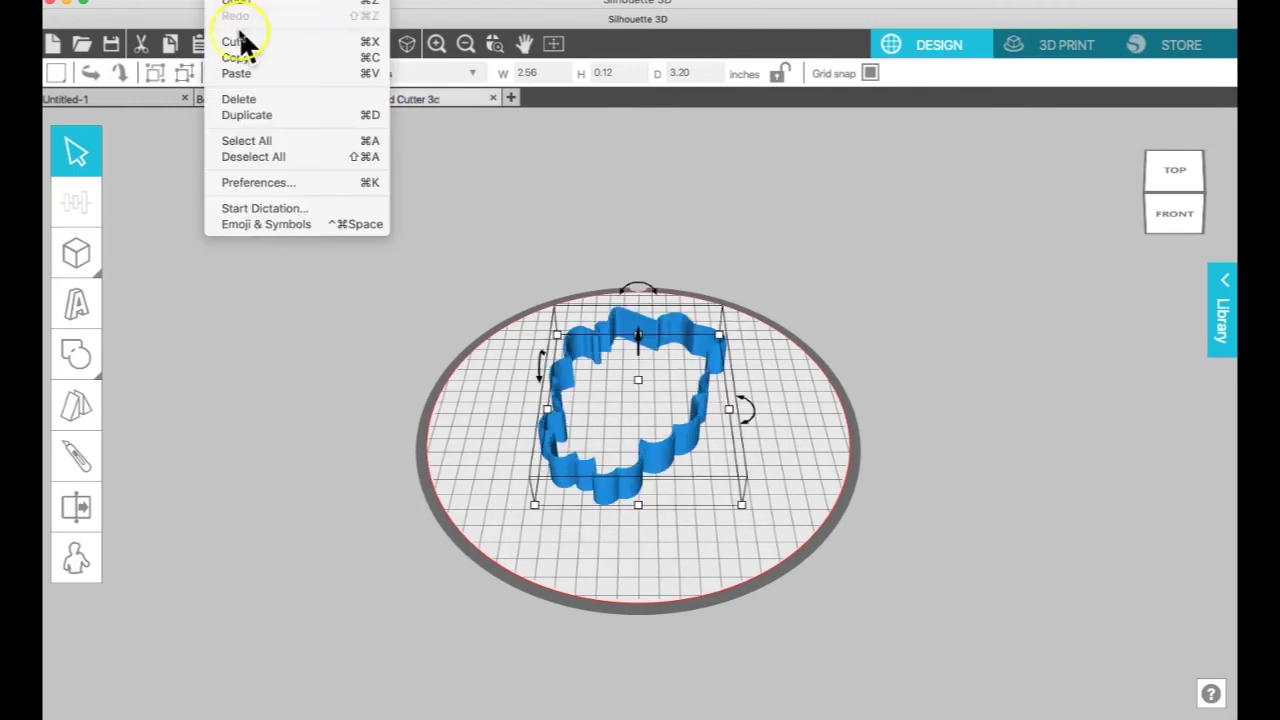
click(248, 77)
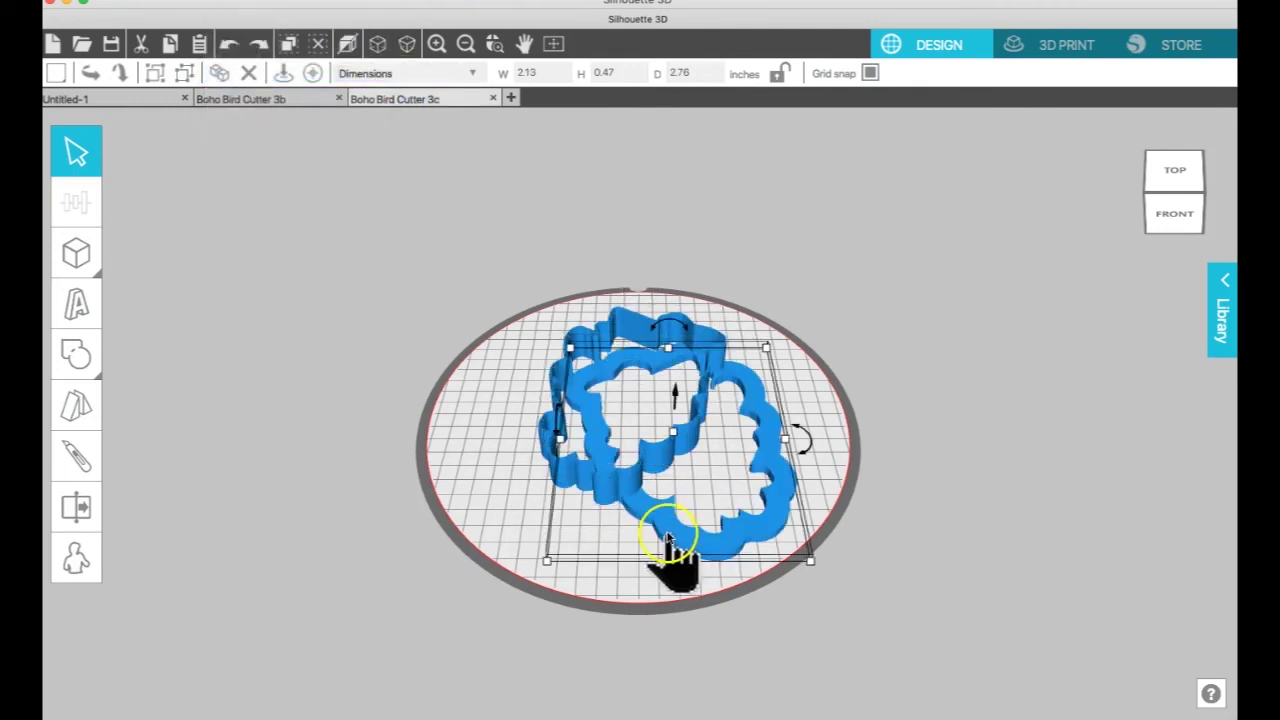
Move the pasted handle beside the plate and flip the cutter wall on the X axis
drag(683, 556, 975, 510)
click(657, 442)
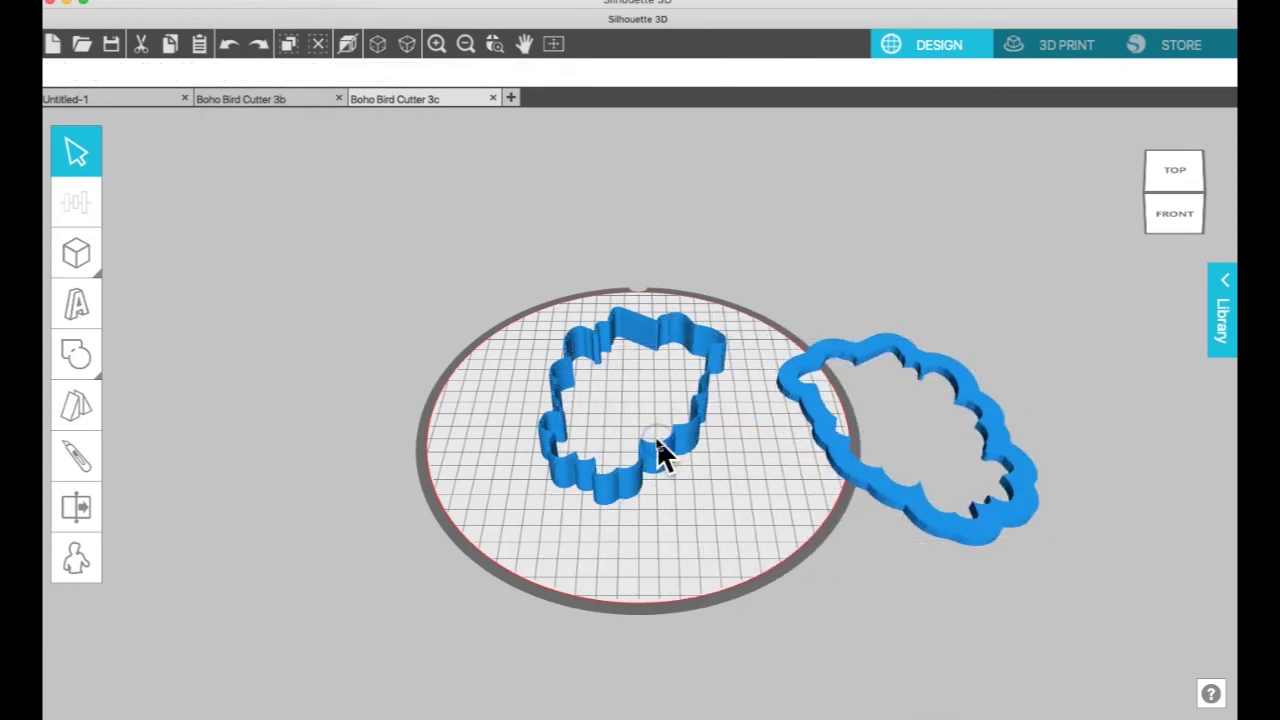
click(677, 486)
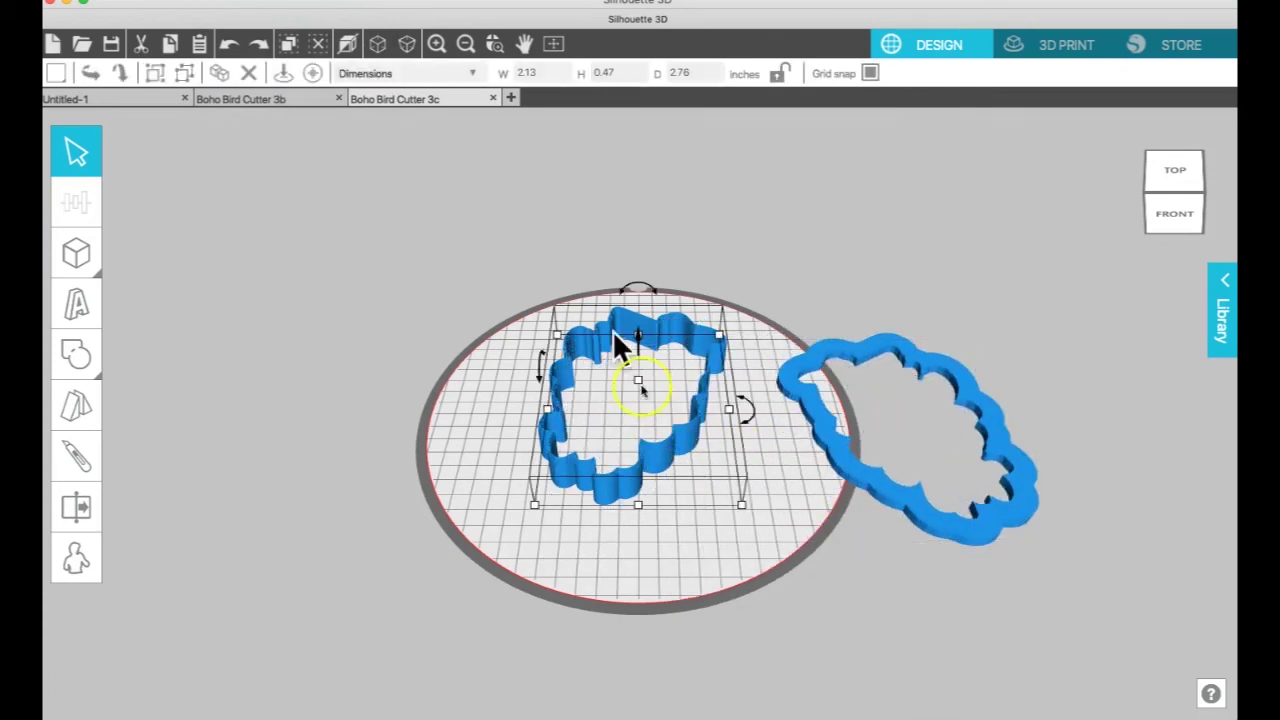
click(318, 5)
mouse_move(335, 80)
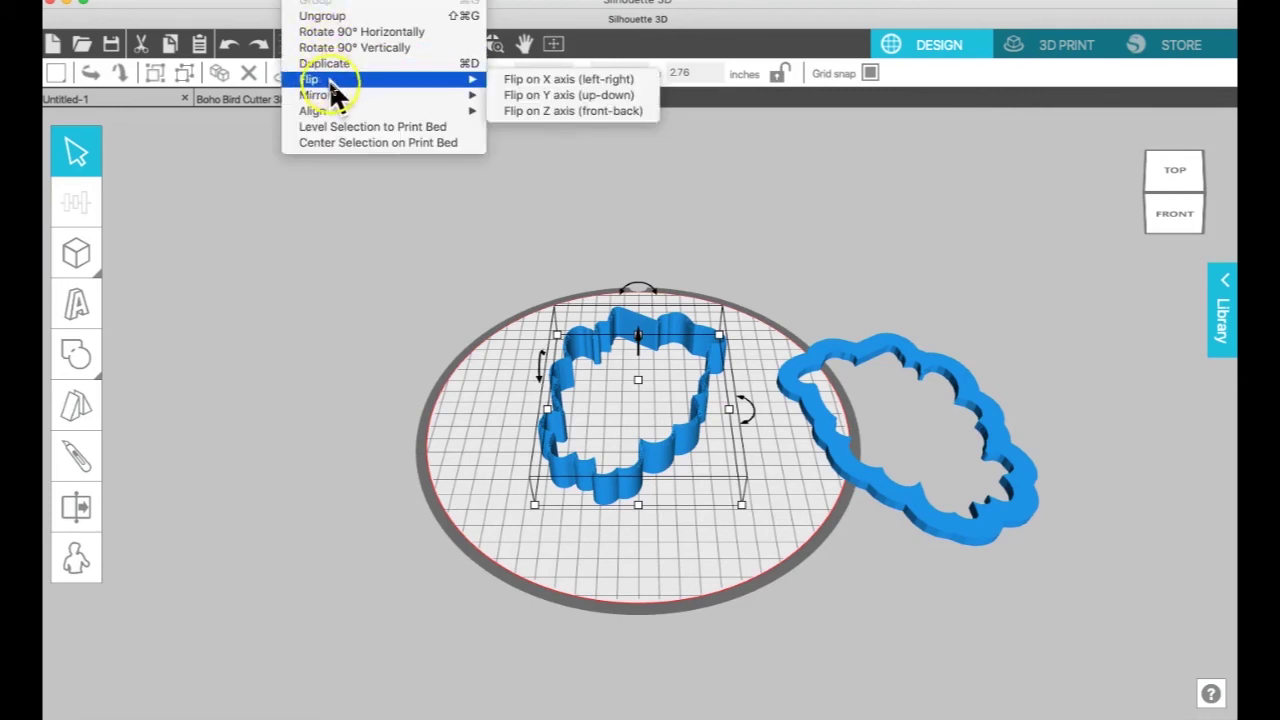
click(512, 80)
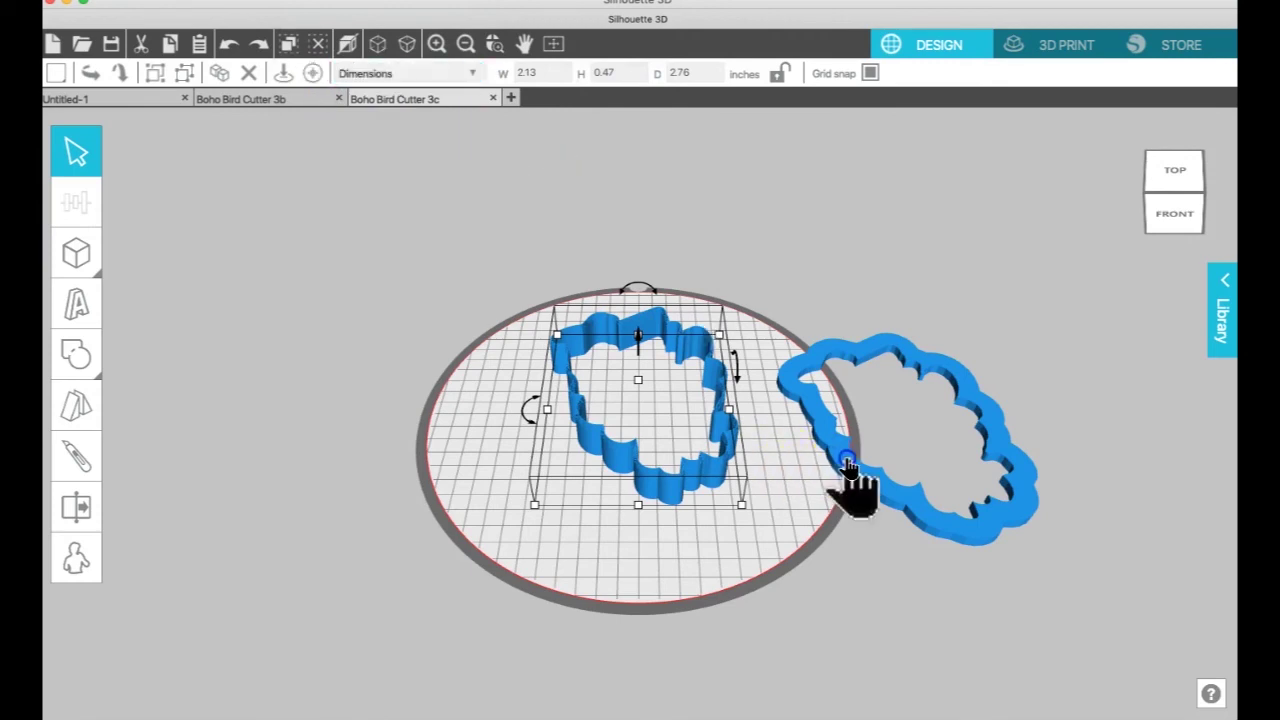
click(848, 463)
Centre the flat handle on the print bed and group it with the cutter wall
click(310, 74)
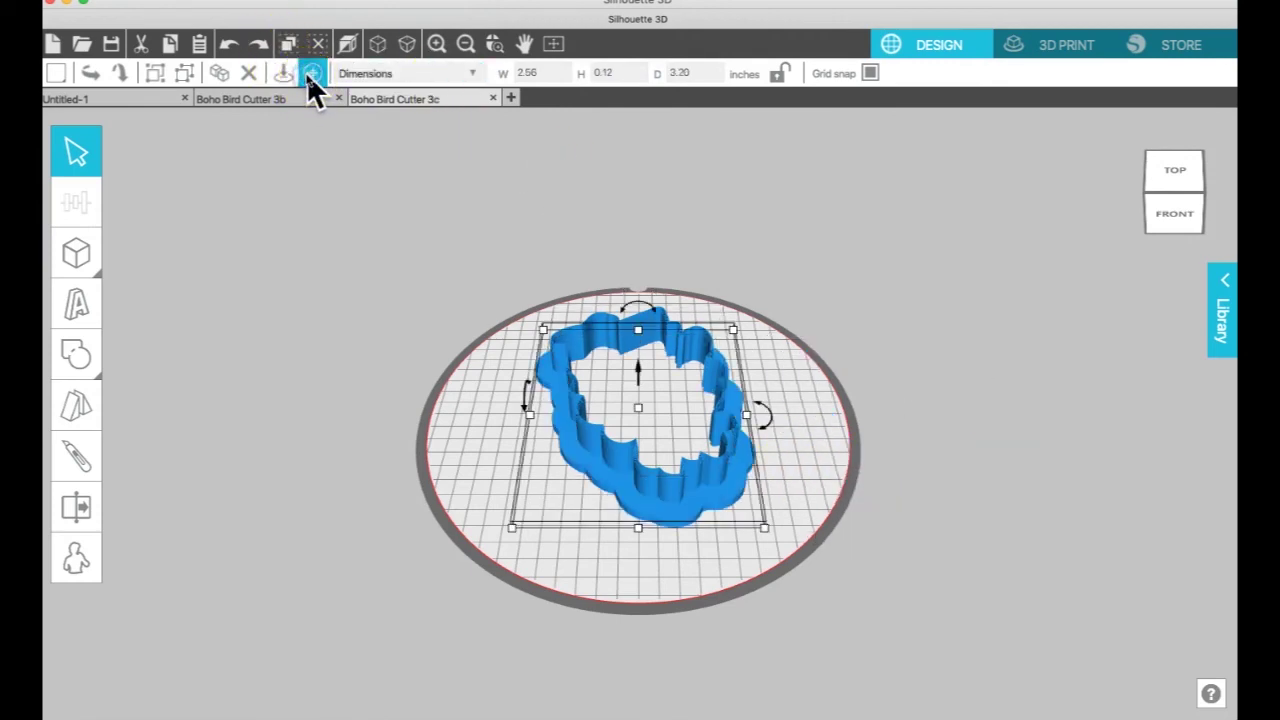
drag(472, 340, 840, 594)
click(314, 3)
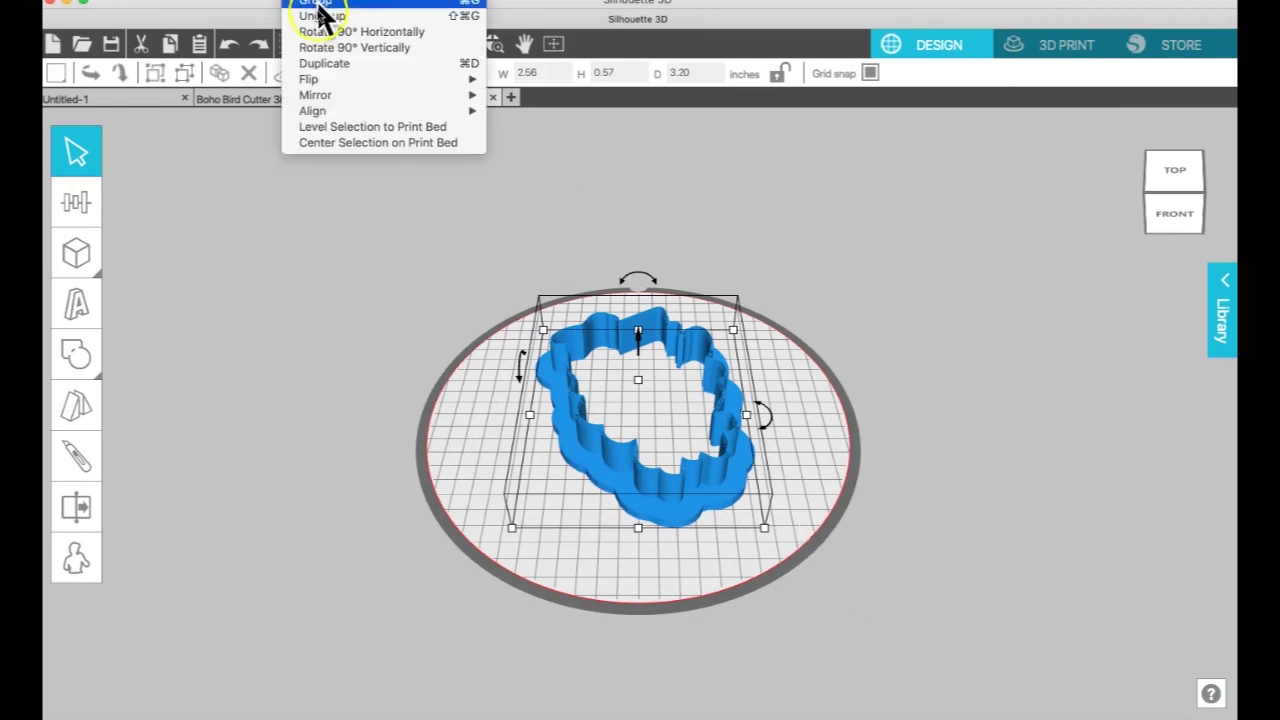
click(316, 3)
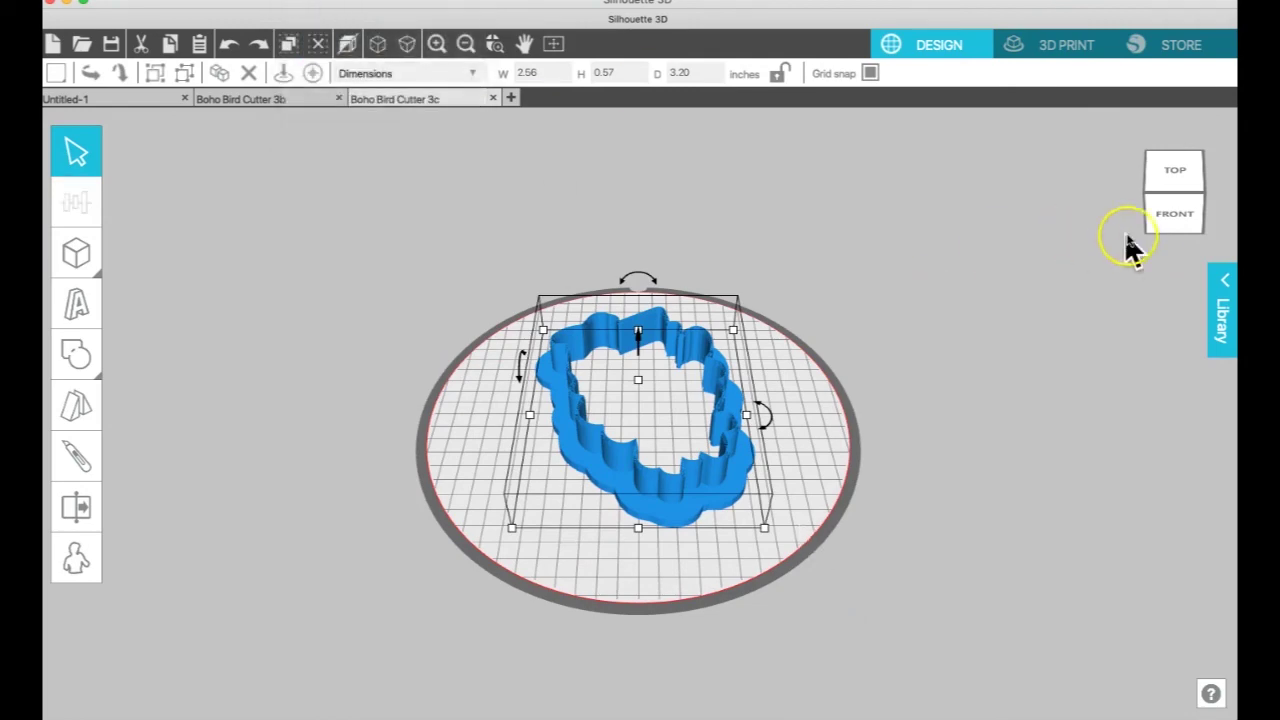
Orbit and zoom to inspect the grouped cutter from the front, top and an angle
drag(1154, 220, 1169, 194)
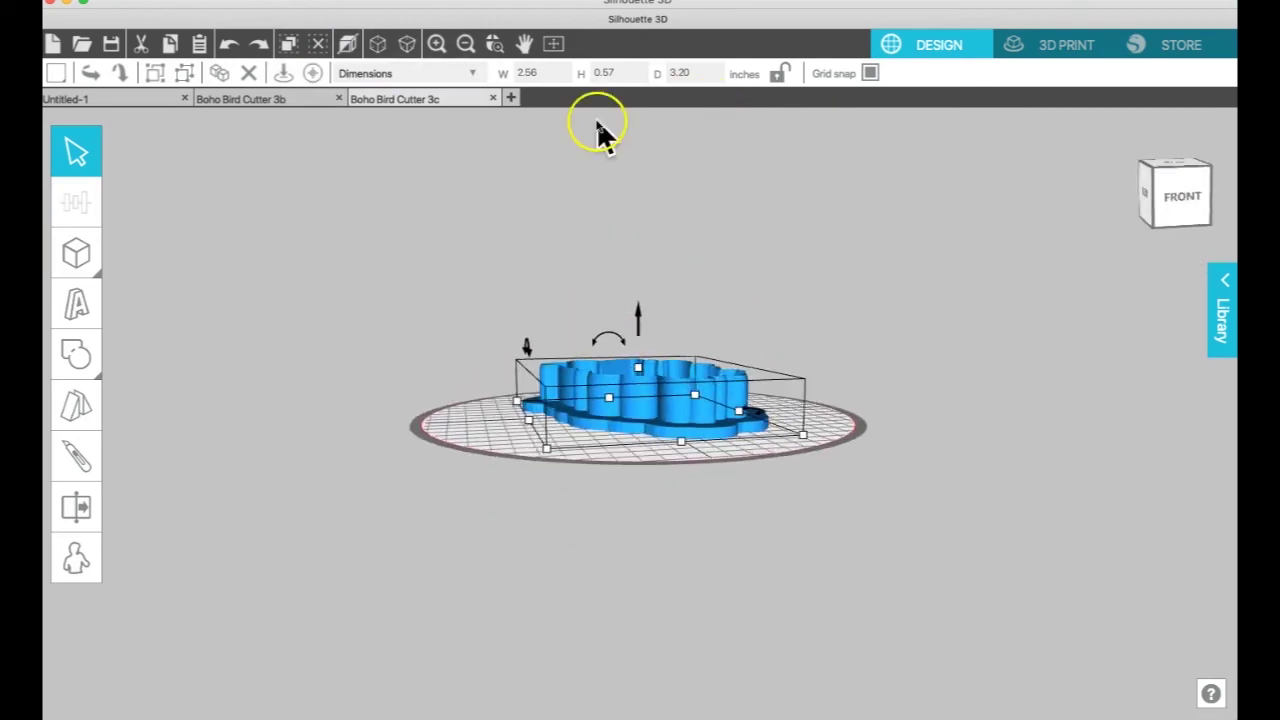
click(435, 44)
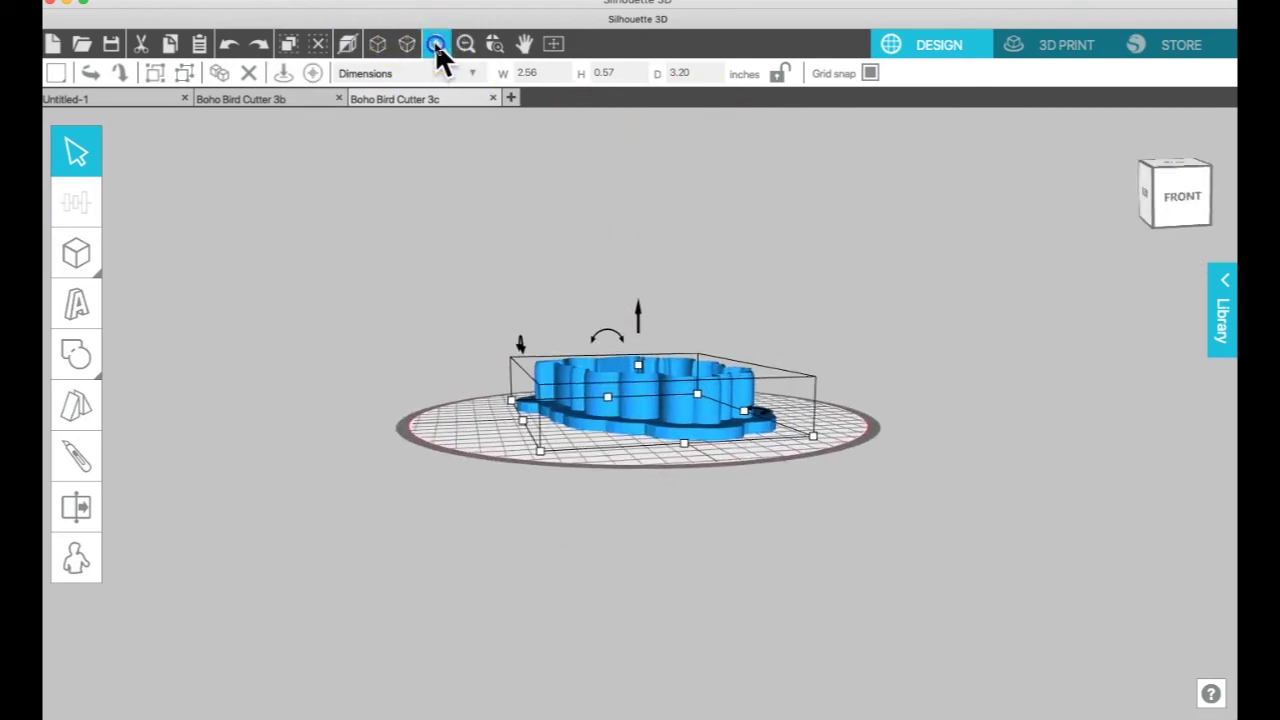
drag(435, 44, 435, 44)
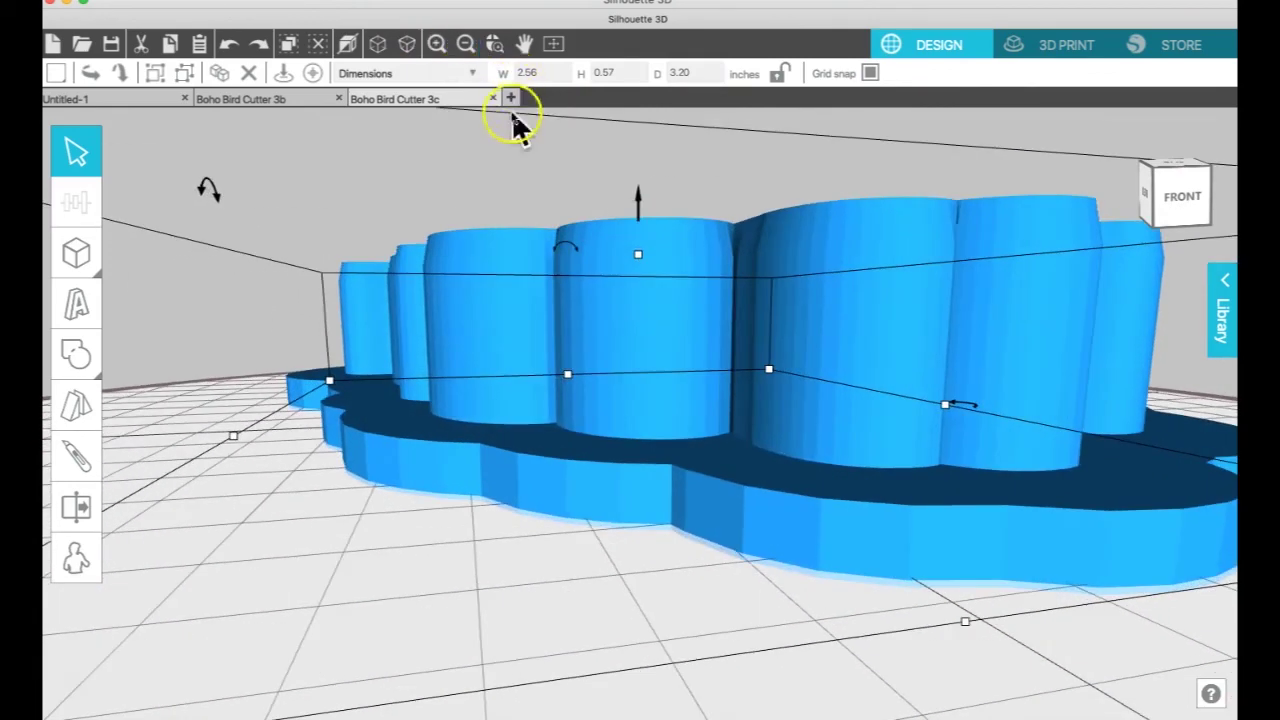
drag(1171, 206, 1223, 217)
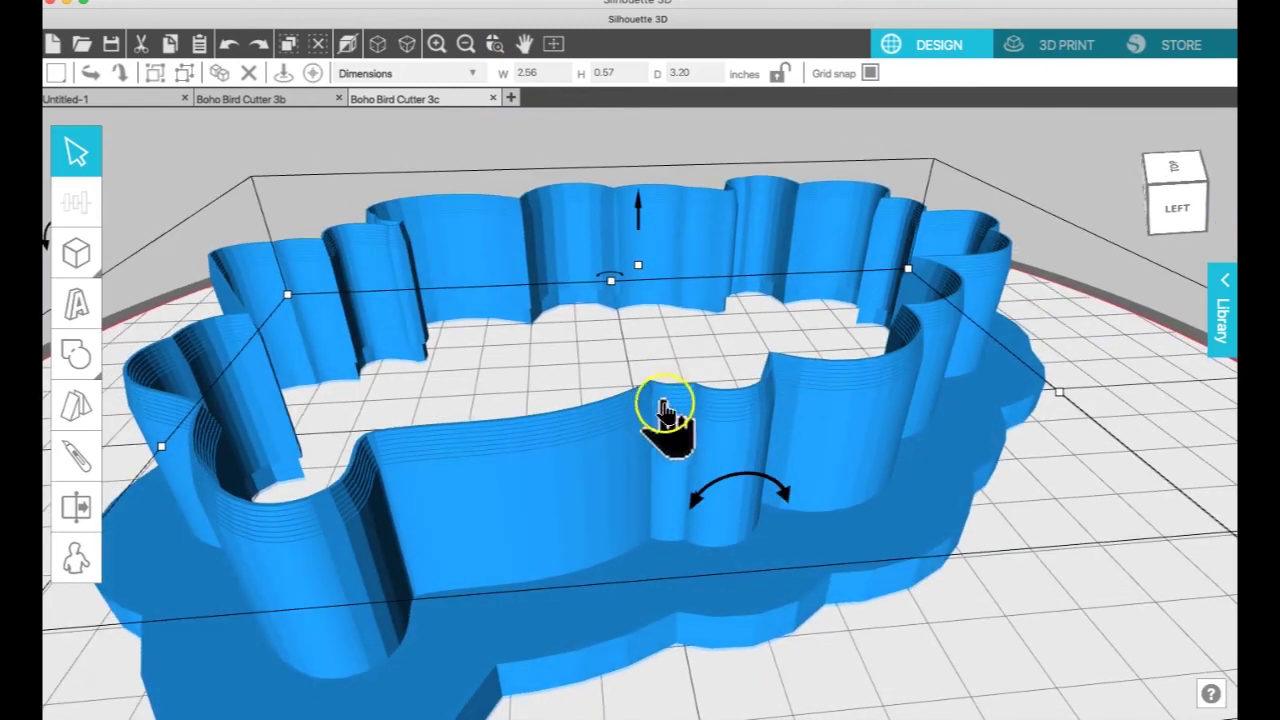
click(1168, 172)
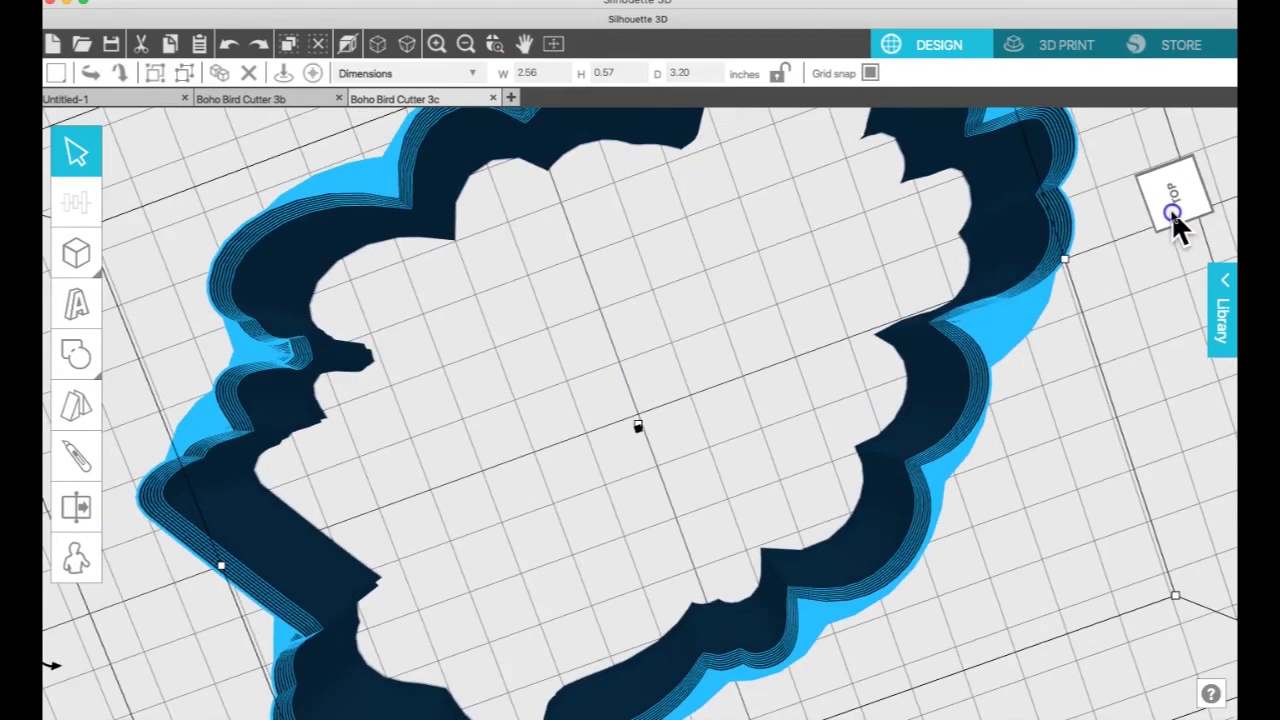
drag(1172, 210, 1196, 198)
Zoom out to show the whole print bed with the finished cutter, deselected
click(1191, 165)
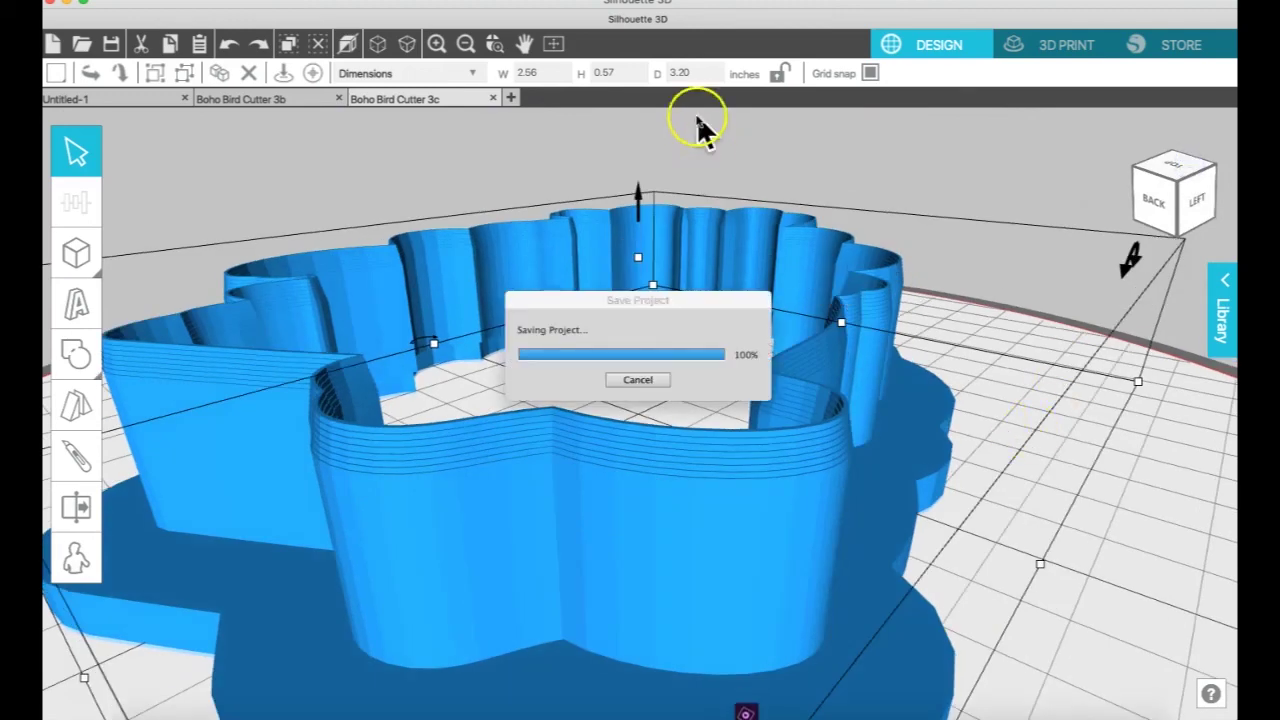
click(465, 43)
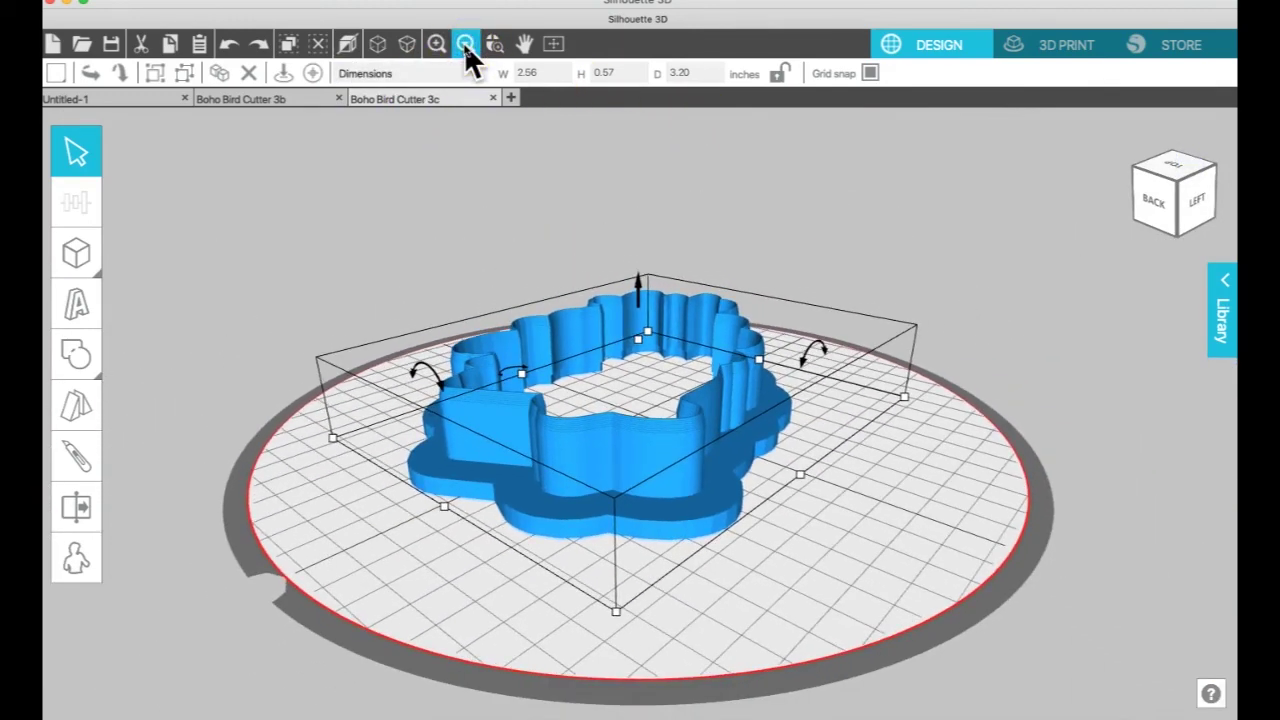
click(628, 234)
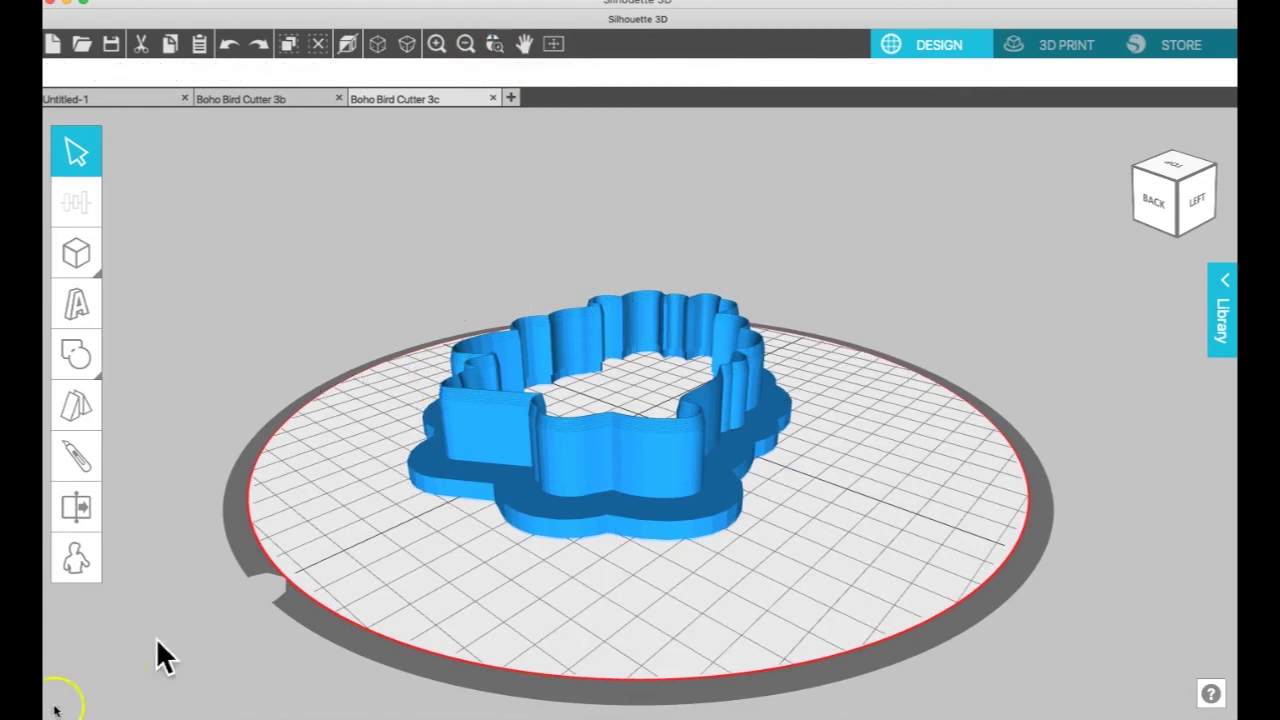
click(72, 689)
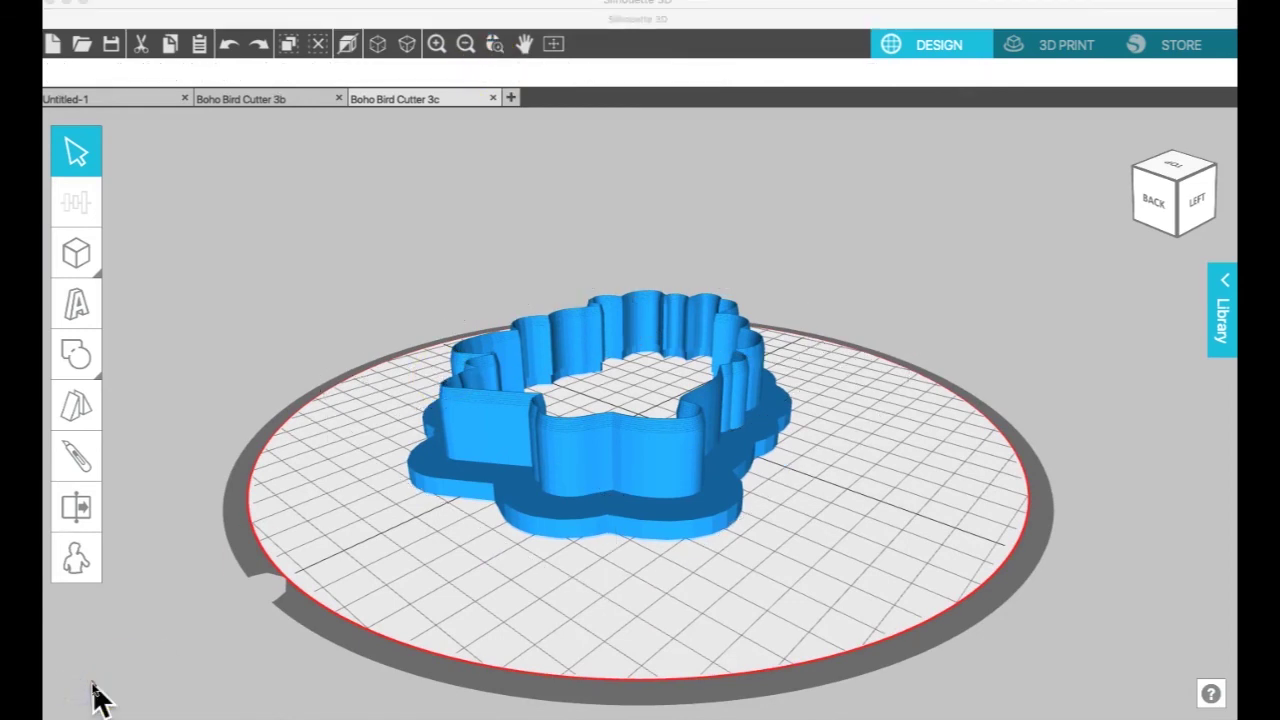